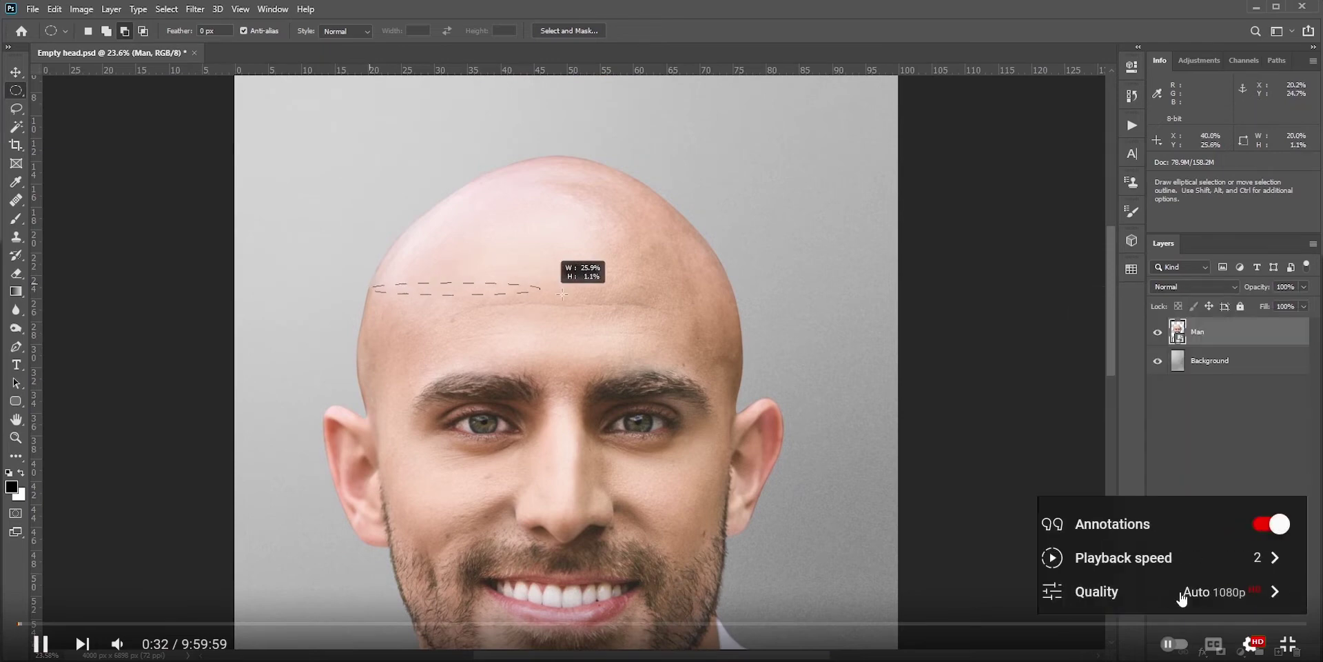
pyautogui.click(1249, 647)
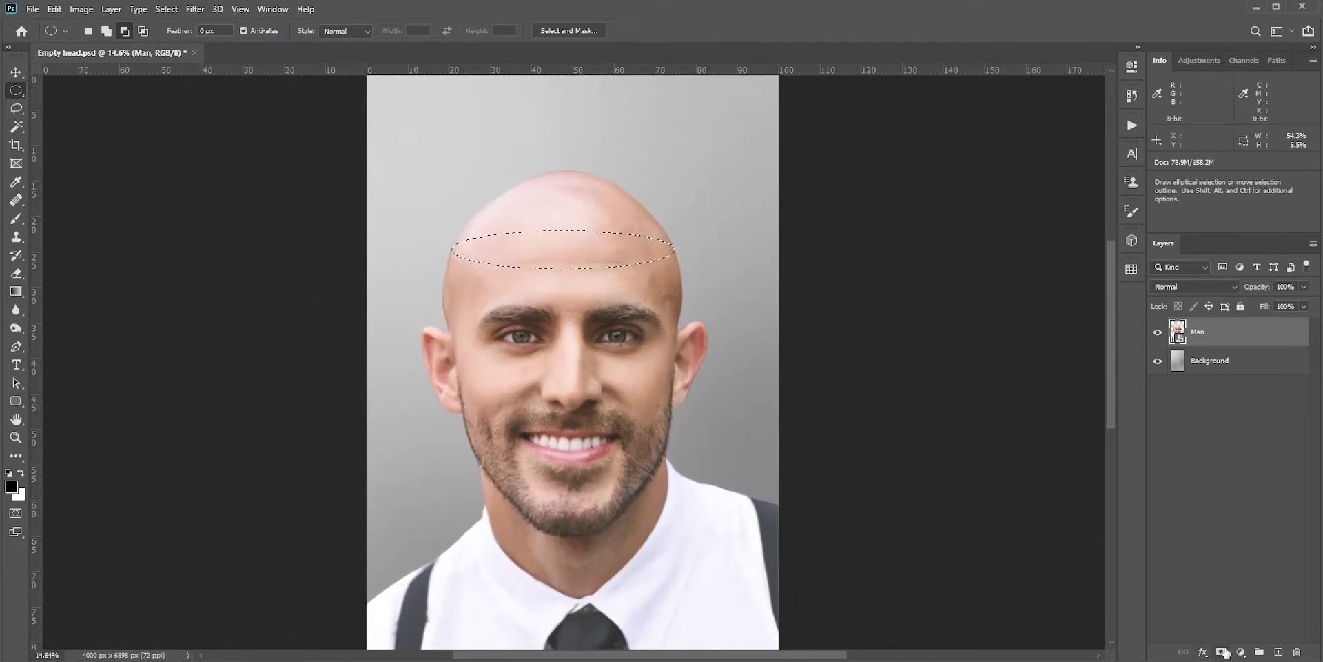
# - Mask out the elliptical selection on the Man layer and paint black on the mask over the scalp above it
pyautogui.keyDown('alt'); pyautogui.click(1223, 651); pyautogui.keyUp('alt')
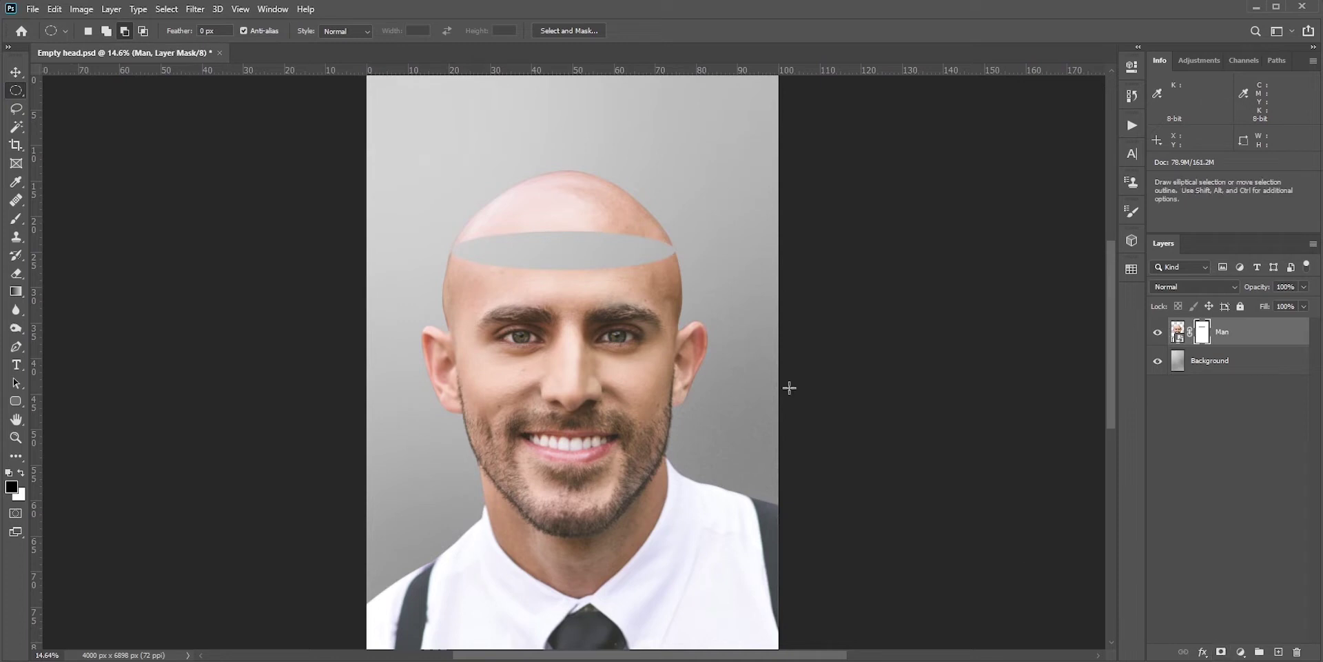
pyautogui.press('b')
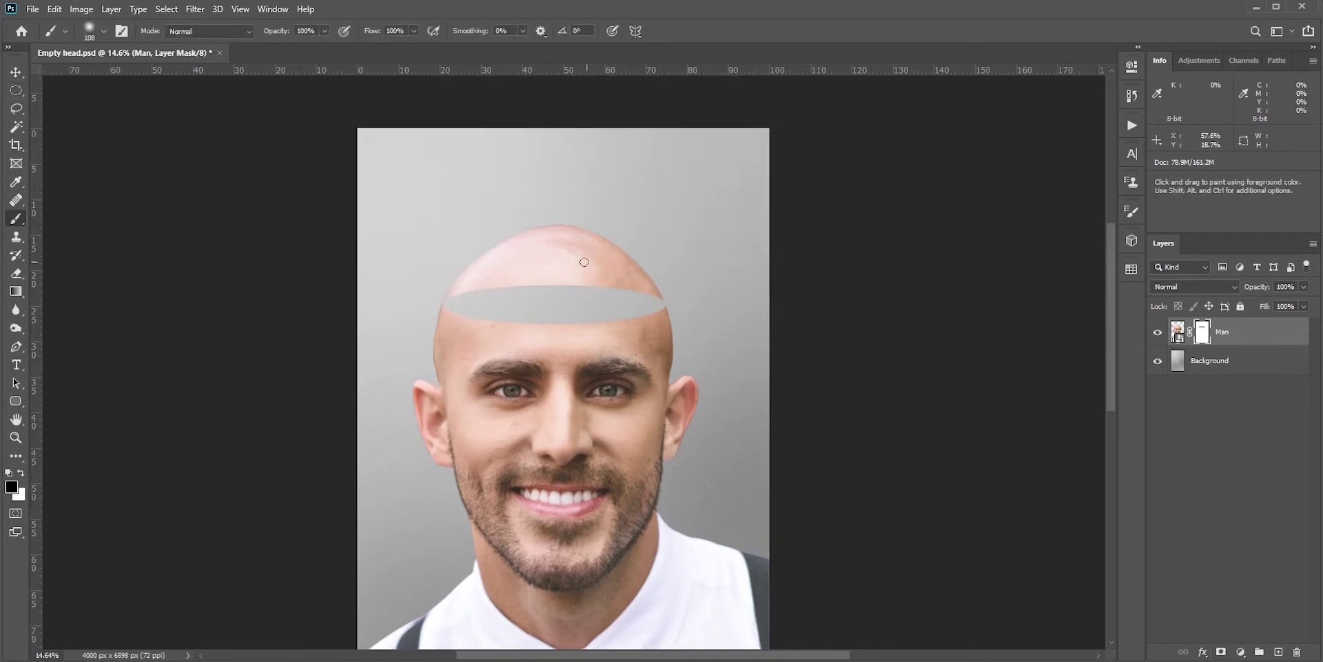
pyautogui.scroll(3, 572, 228)
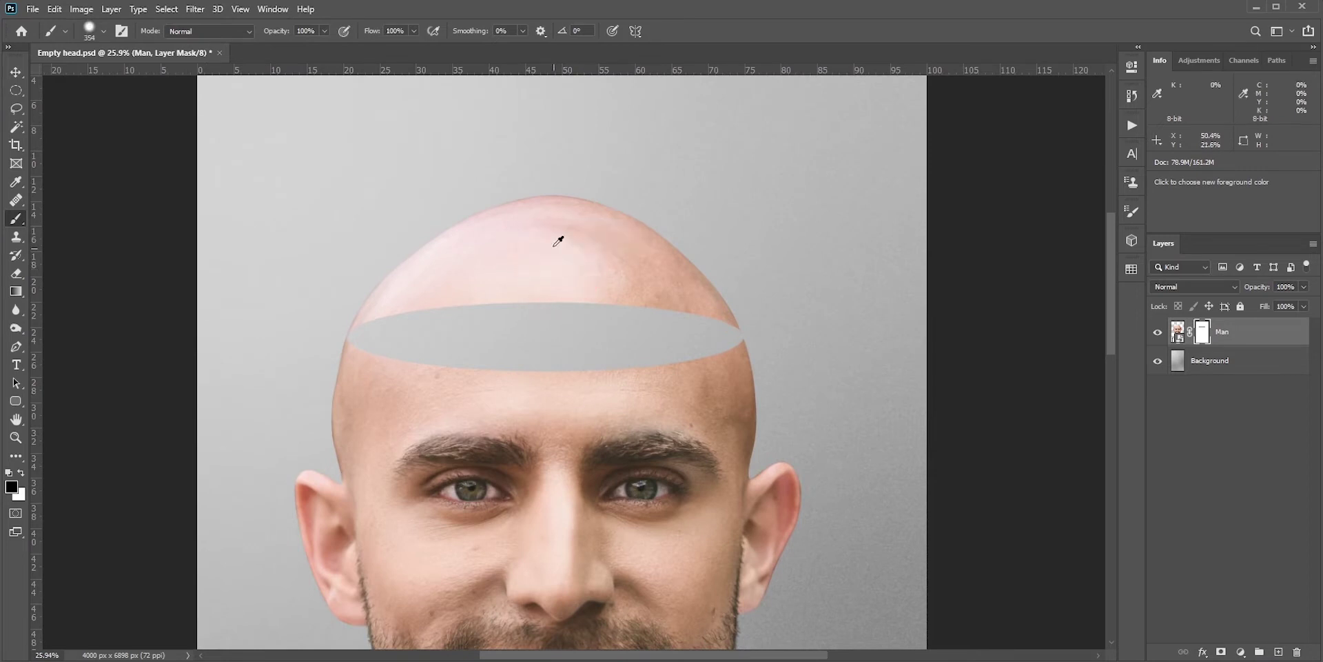
pyautogui.moveTo(551, 270)
pyautogui.mouseDown()
pyautogui.moveTo(574, 198)
pyautogui.moveTo(554, 224)
pyautogui.moveTo(549, 192)
pyautogui.moveTo(518, 189)
pyautogui.moveTo(351, 298)
pyautogui.moveTo(450, 271)
pyautogui.moveTo(565, 275)
pyautogui.moveTo(600, 261)
pyautogui.moveTo(622, 203)
pyautogui.moveTo(576, 244)
pyautogui.moveTo(601, 291)
pyautogui.moveTo(690, 262)
pyautogui.moveTo(637, 220)
pyautogui.moveTo(664, 222)
pyautogui.moveTo(619, 301)
pyautogui.moveTo(712, 304)
pyautogui.moveTo(707, 275)
pyautogui.moveTo(681, 301)
pyautogui.moveTo(738, 316)
pyautogui.mouseUp()
pyautogui.moveTo(572, 299)
pyautogui.mouseDown()
pyautogui.moveTo(447, 294)
pyautogui.moveTo(366, 317)
pyautogui.mouseUp()
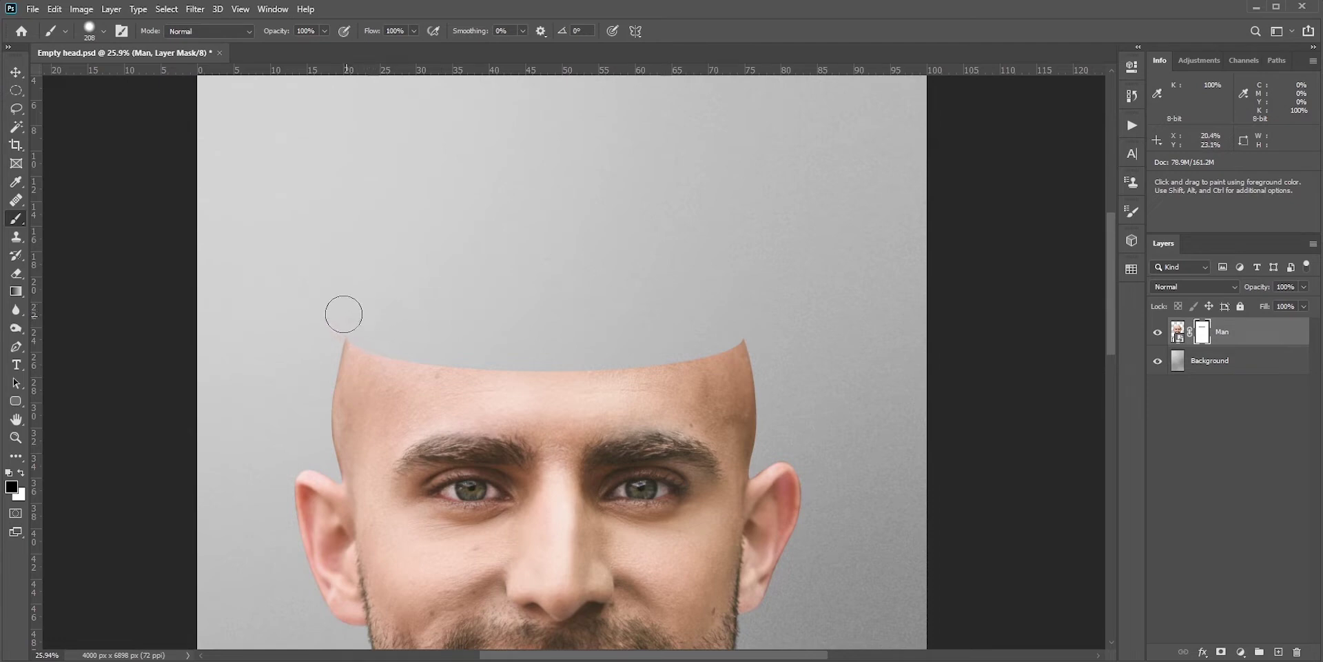
pyautogui.scroll(-3, 552, 307)
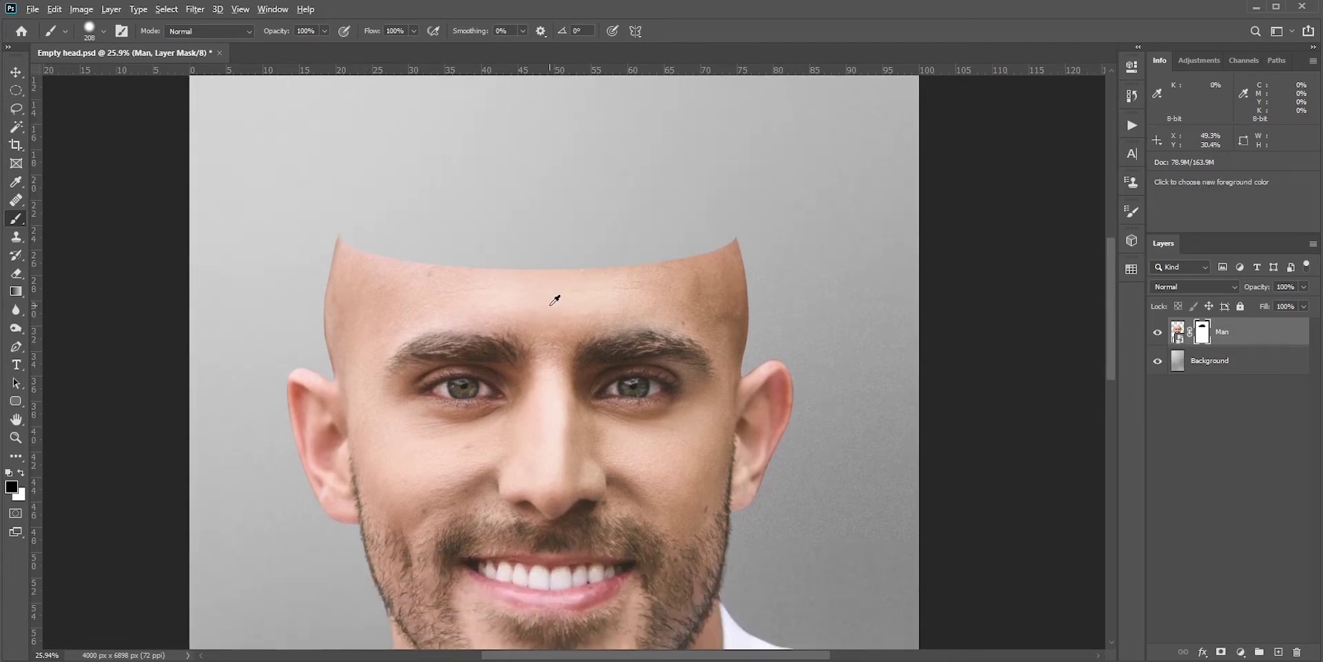
pyautogui.scroll(-1, 555, 303)
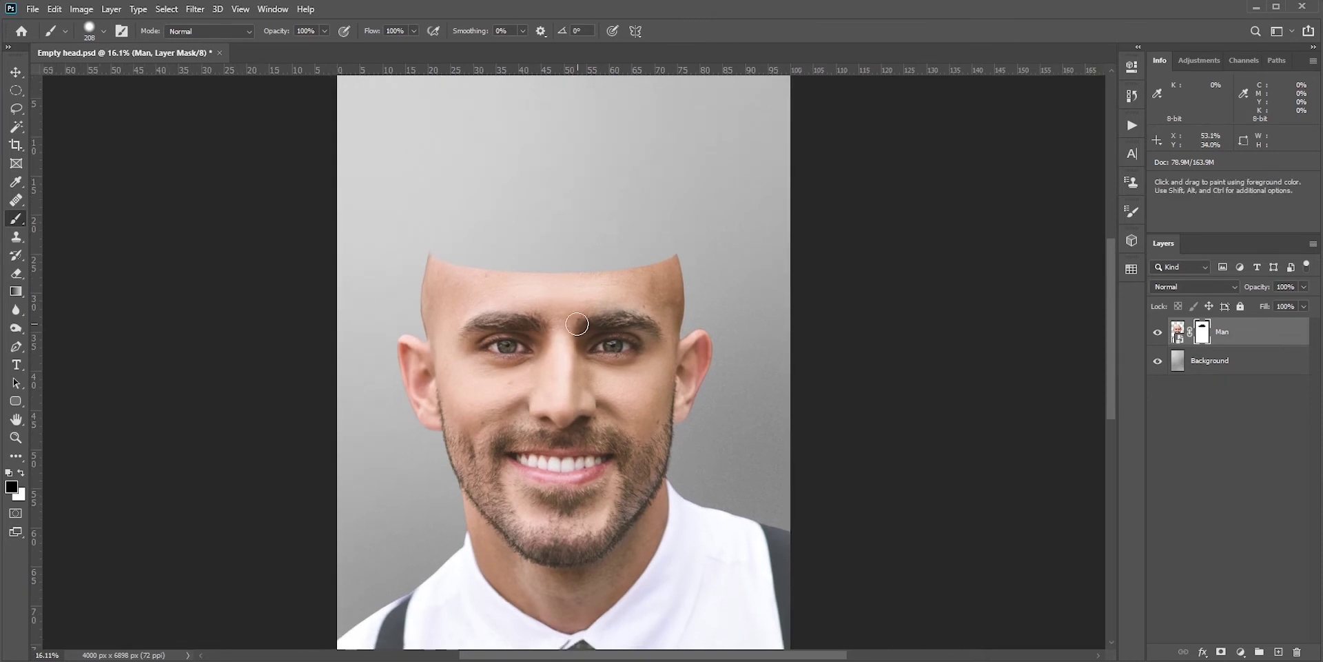
# - Add a new layer above Background and draw an elliptical selection about 54.5% wide and 5.3% high fitting the head's cut edge
pyautogui.click(16, 91)
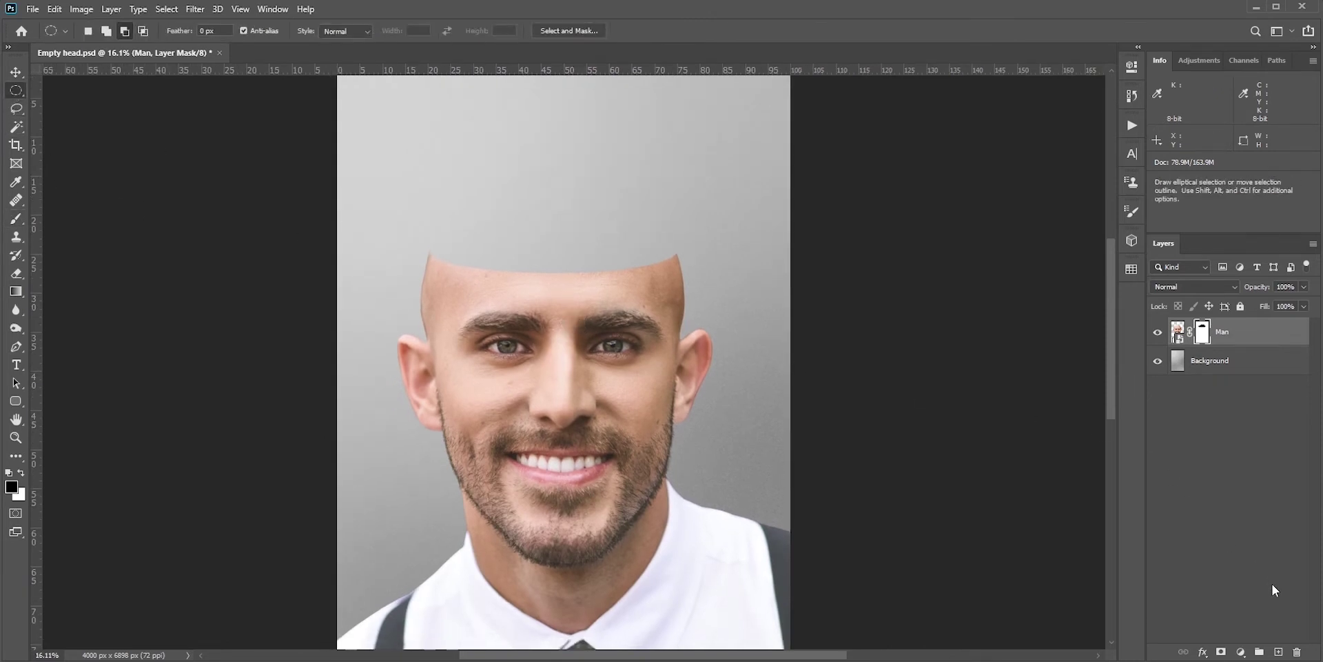
pyautogui.click(1227, 366)
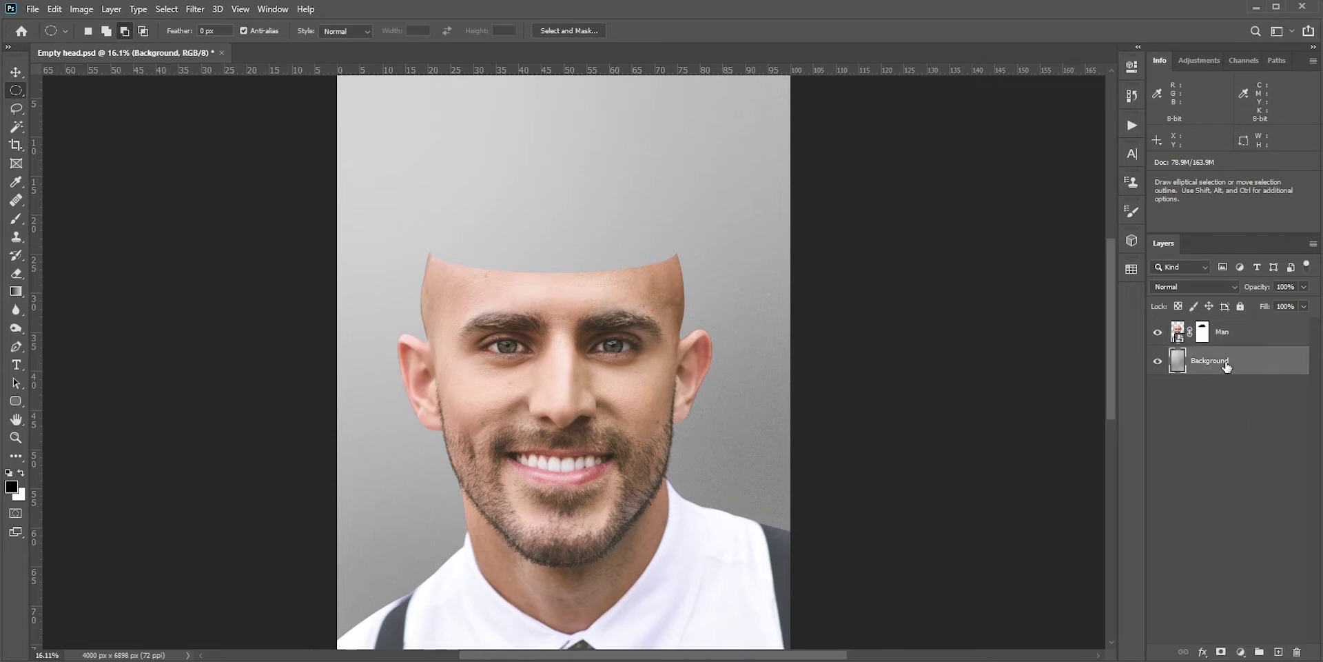
pyautogui.click(1278, 651)
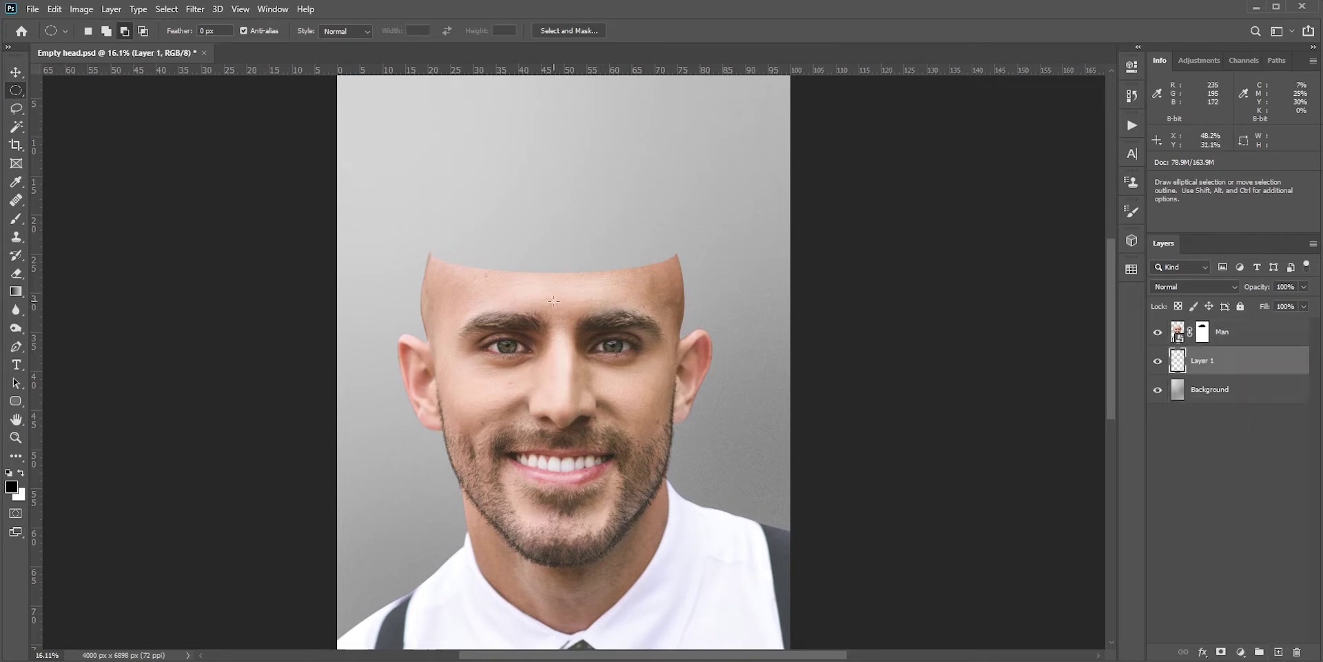
pyautogui.scroll(1, 547, 250)
pyautogui.scroll(7, 469, 308)
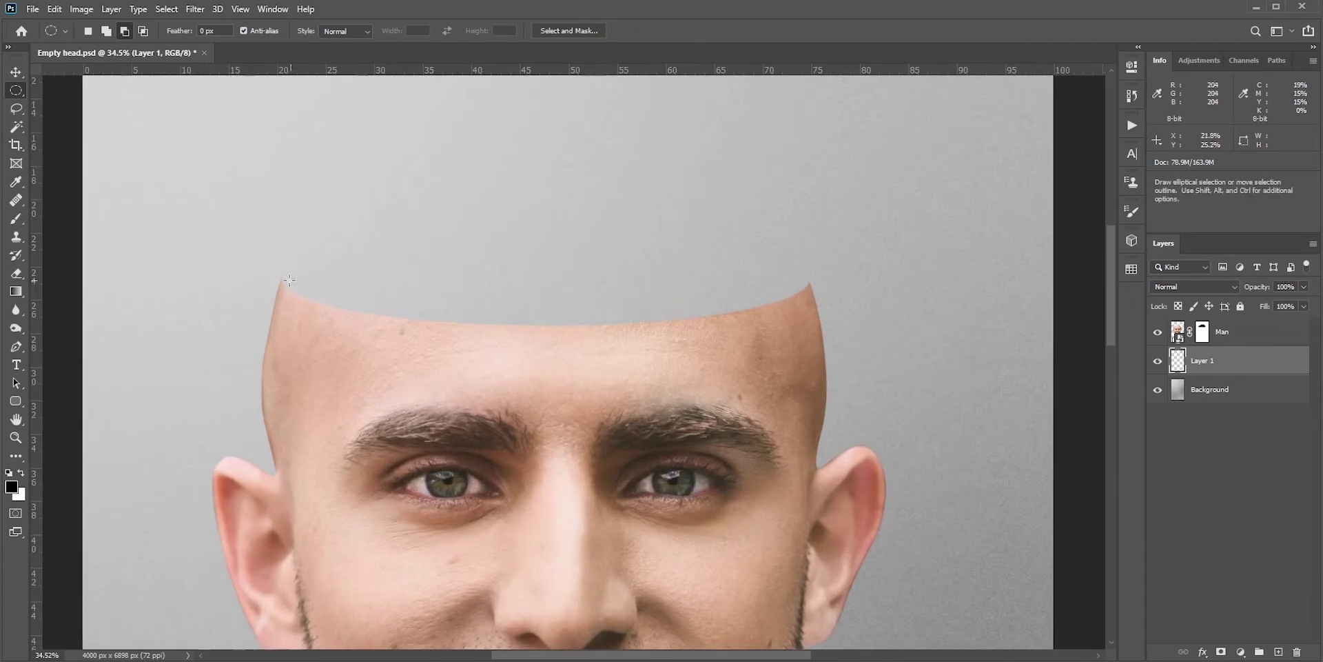
pyautogui.moveTo(282, 278); pyautogui.dragTo(809, 326)
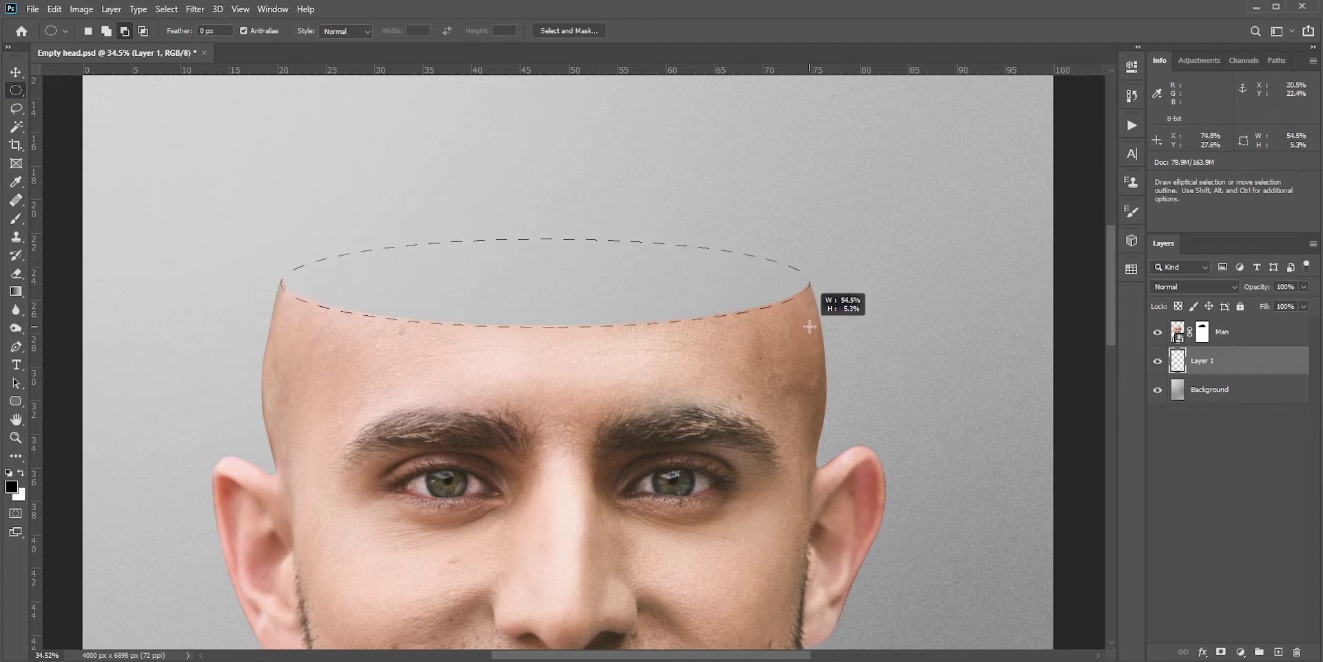
pyautogui.moveTo(809, 327); pyautogui.dragTo(810, 328)
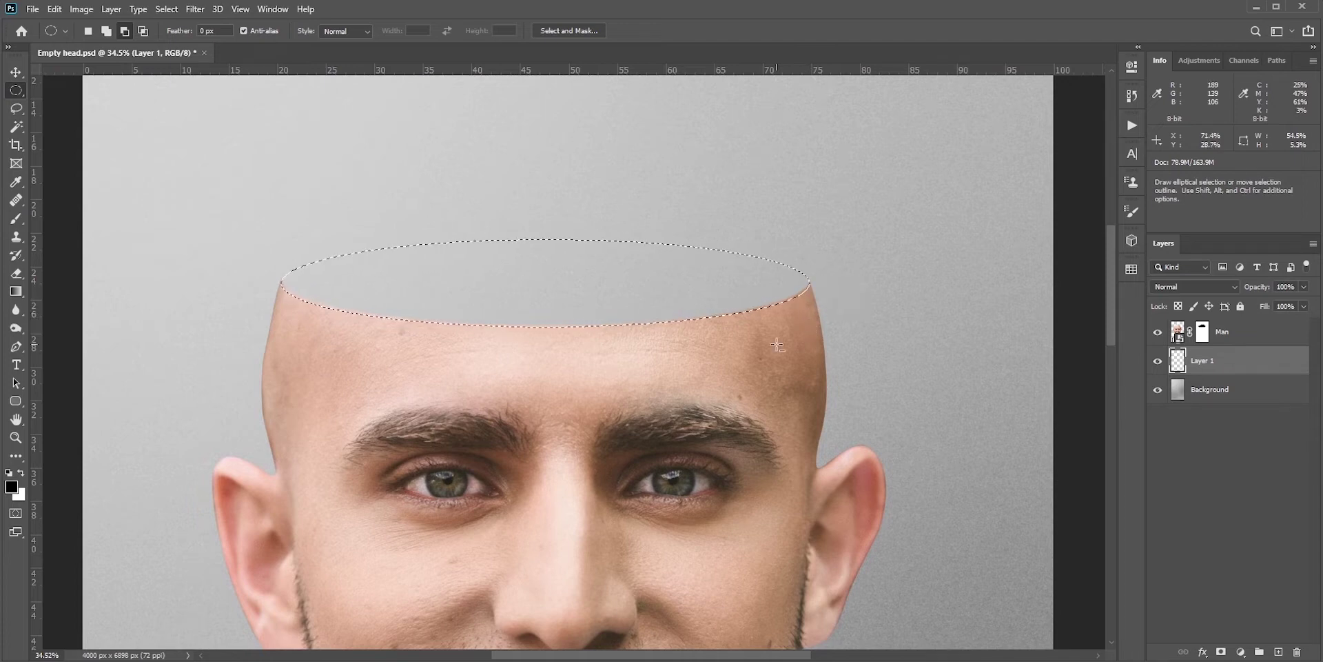
# - Sample a skin tone from the upper forehead, fill the elliptical selection with it on Layer 1, and deselect
pyautogui.press('b')
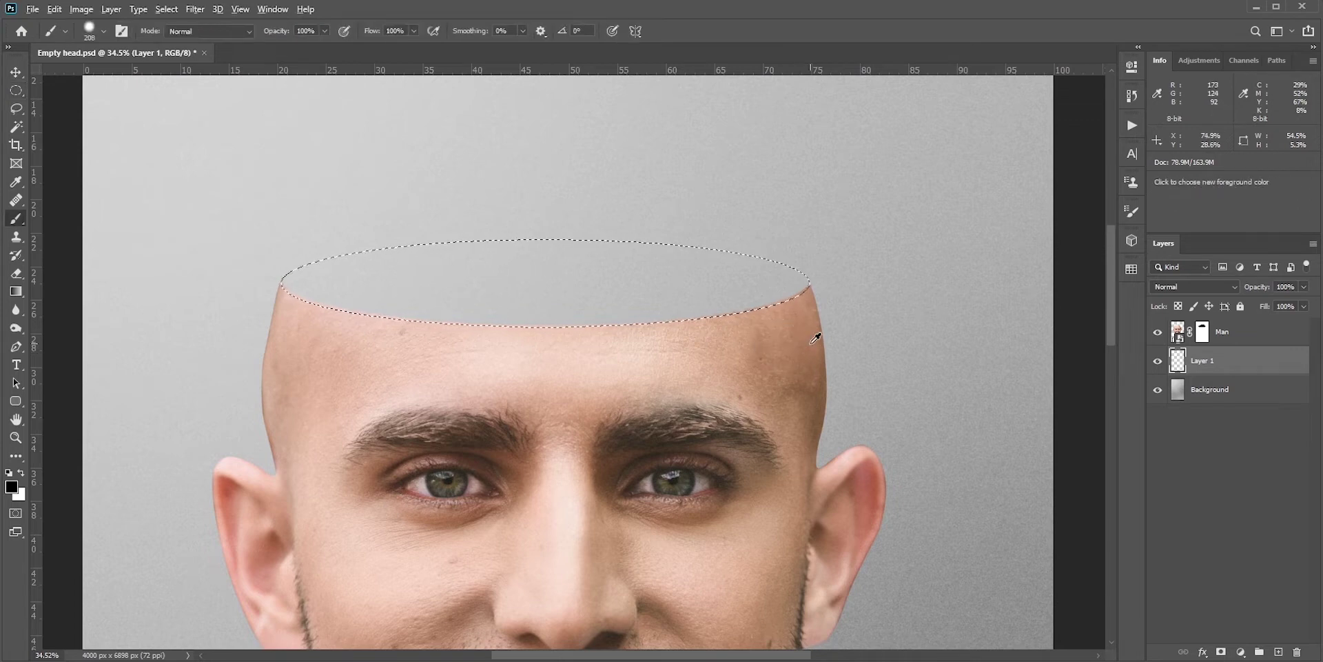
pyautogui.keyDown('alt'); pyautogui.click(762, 321); pyautogui.keyUp('alt')
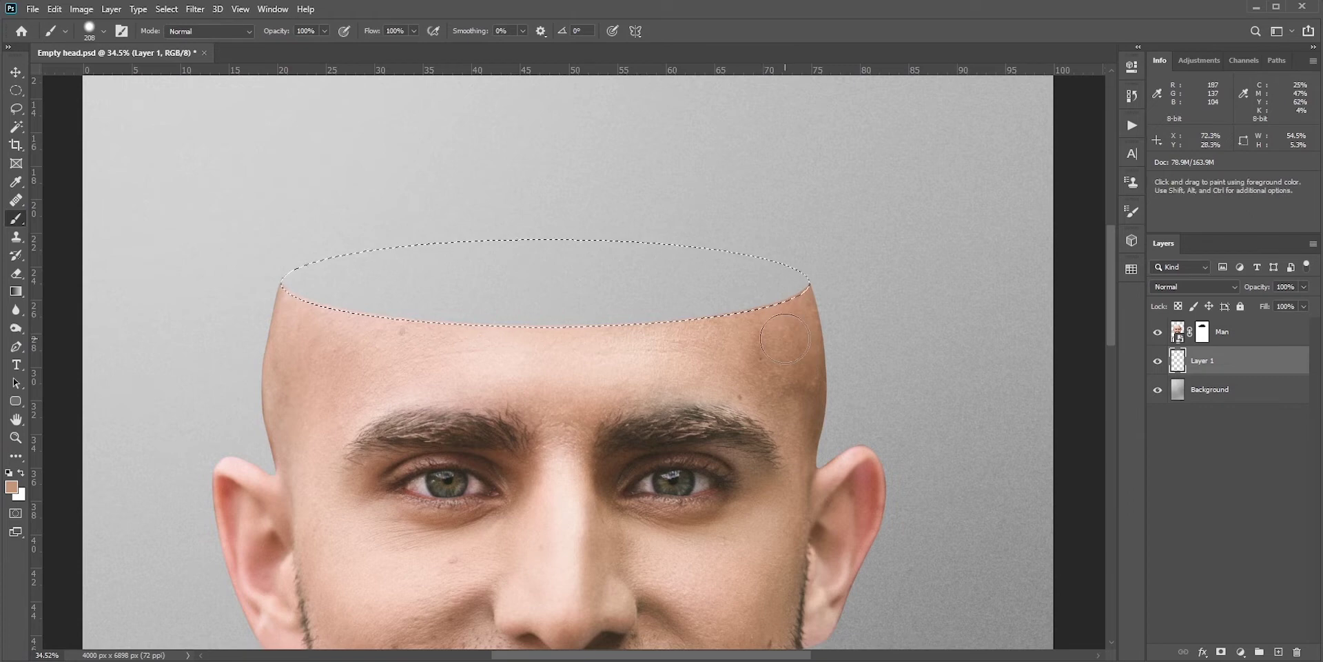
pyautogui.hotkey('alt', 'BackSpace')
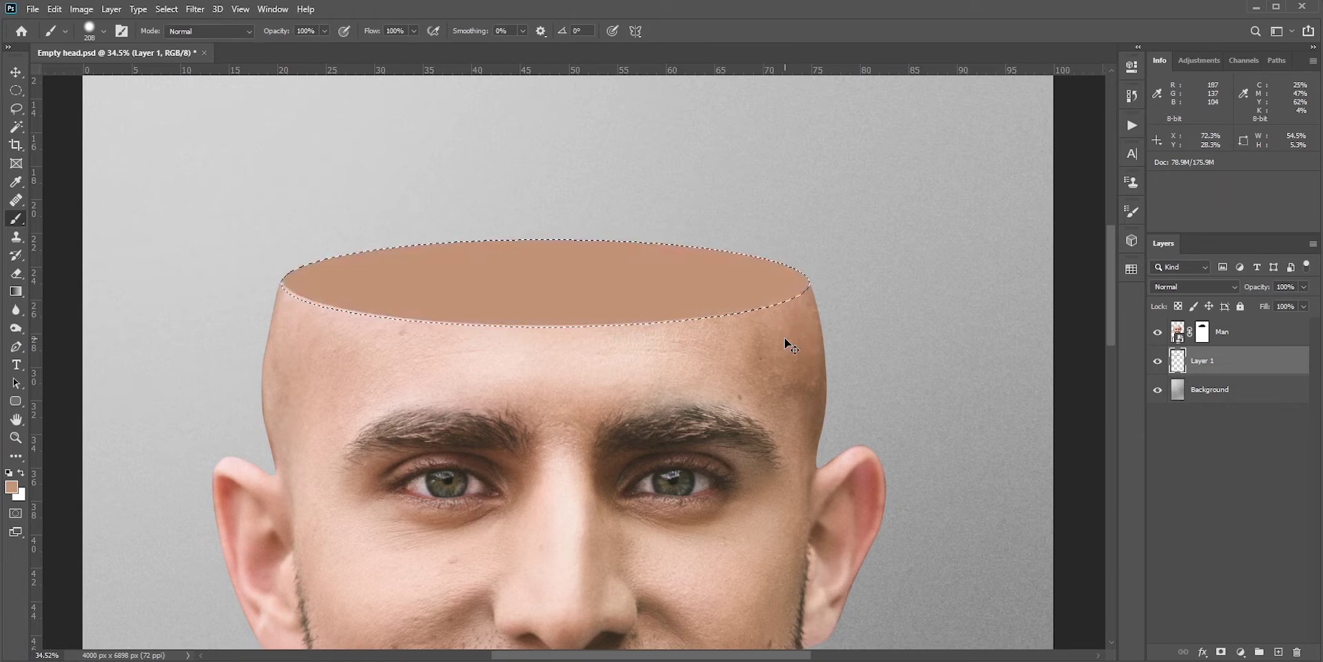
pyautogui.hotkey('ctrl', 'd')
# - Free-transform the skin-coloured ellipse to 100.32% width, extending its left end to meet the edge of the head
pyautogui.scroll(-2, 663, 335)
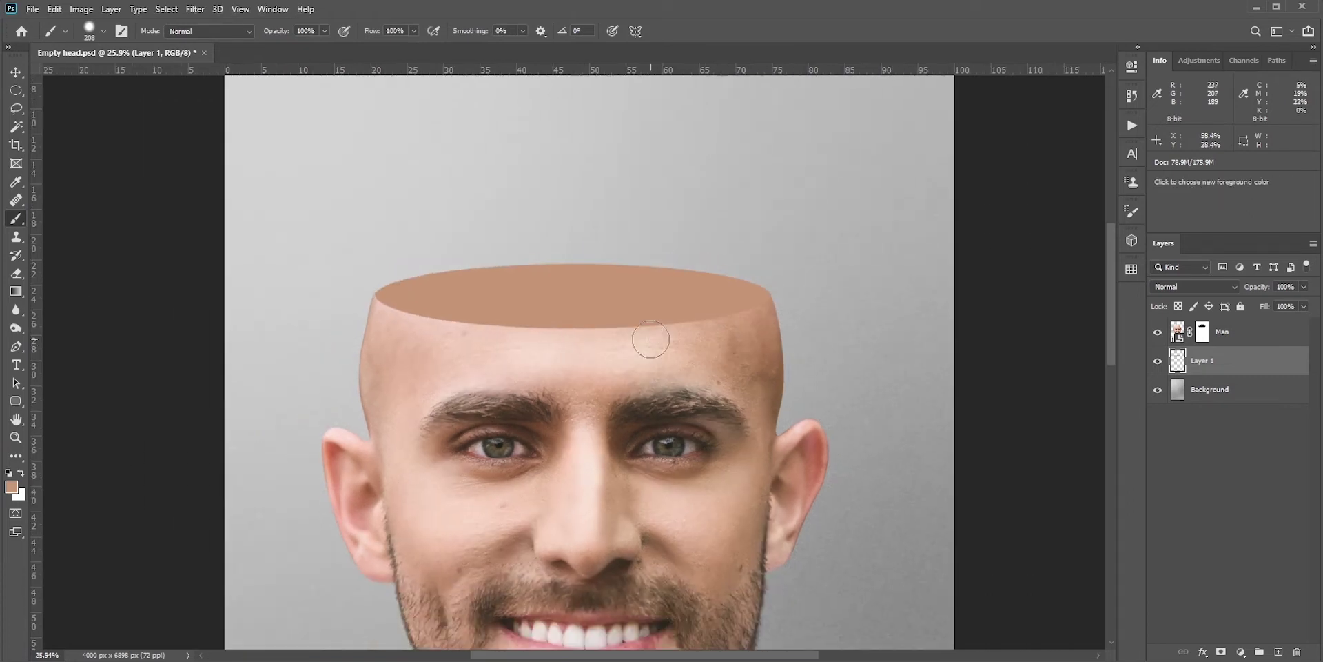
pyautogui.moveTo(661, 399); pyautogui.dragTo(651, 350)
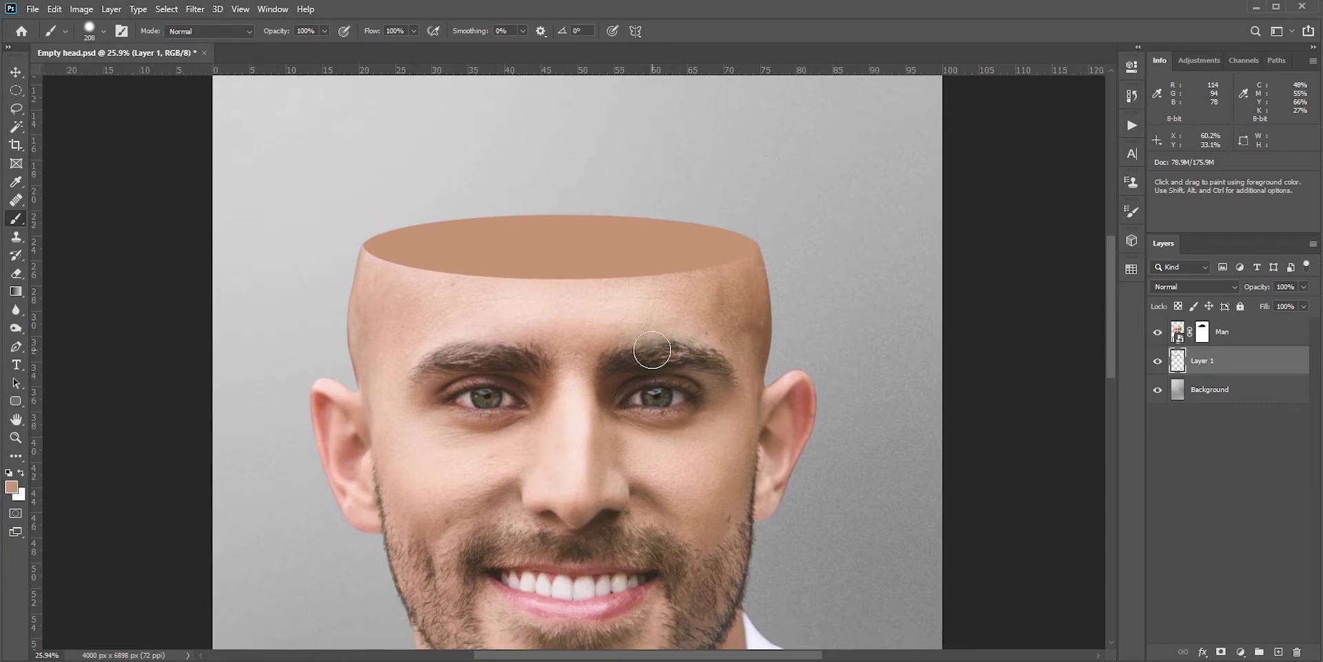
pyautogui.scroll(2, 755, 332)
pyautogui.scroll(3, 755, 332)
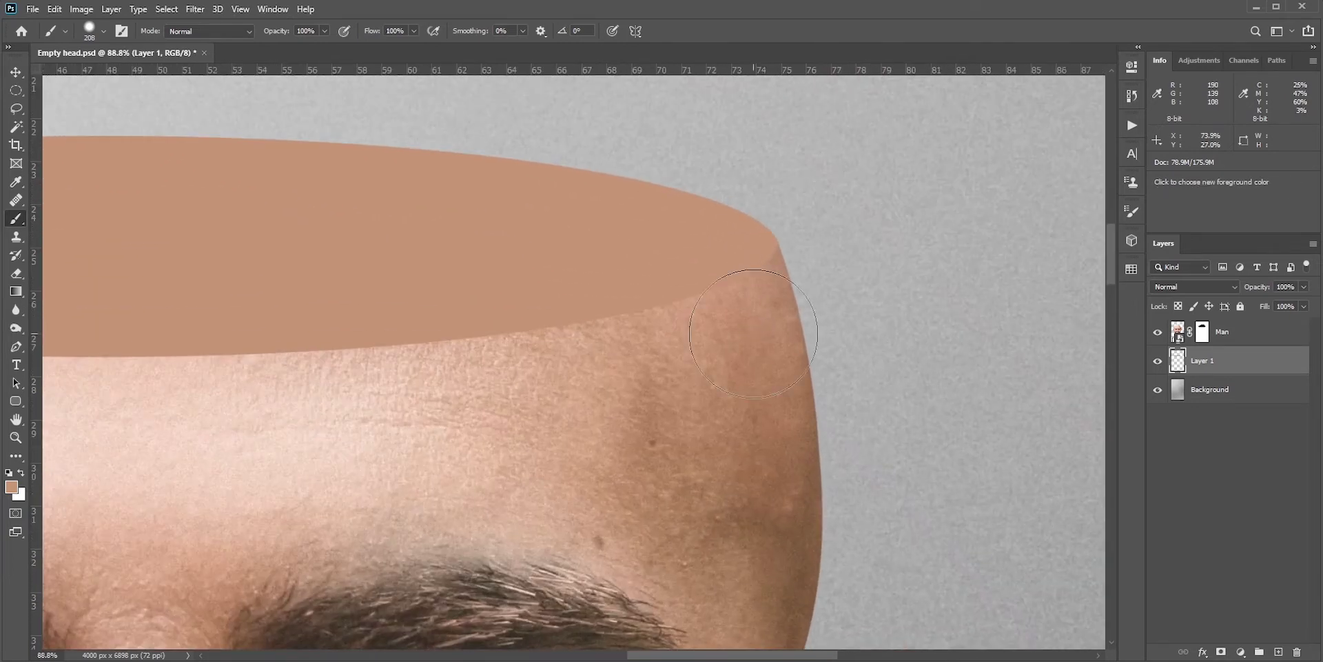
pyautogui.moveTo(535, 354); pyautogui.dragTo(736, 341)
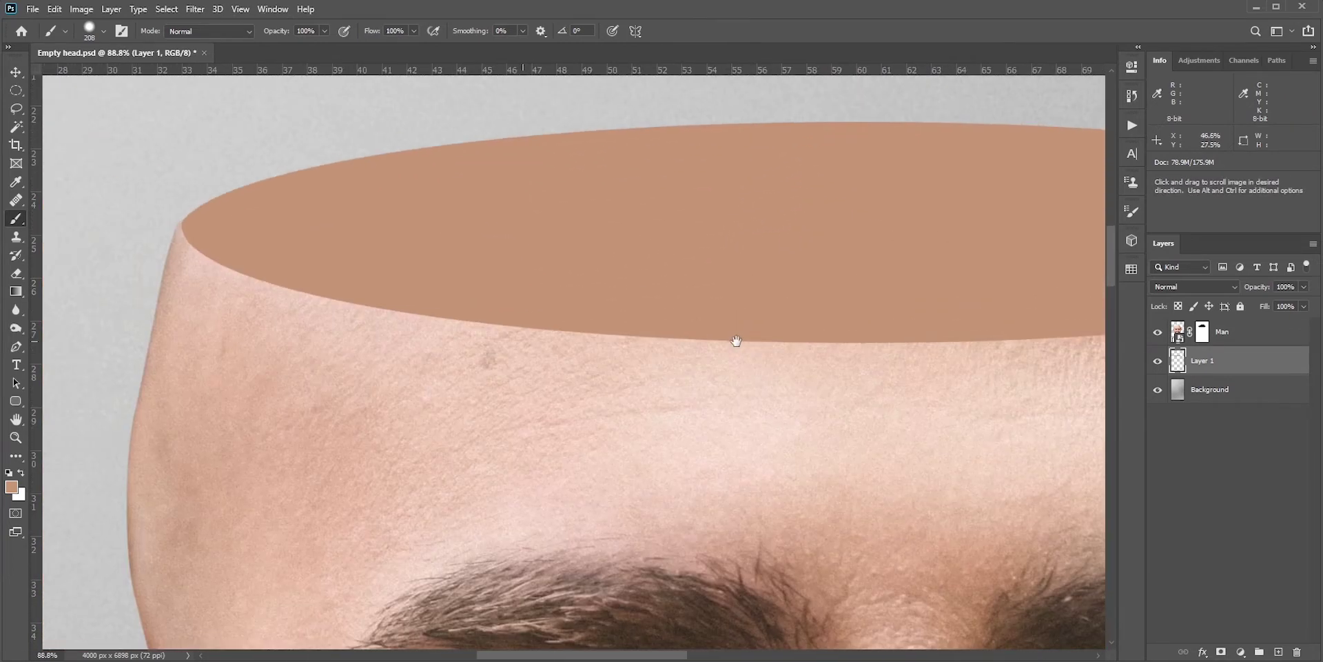
pyautogui.press('v')
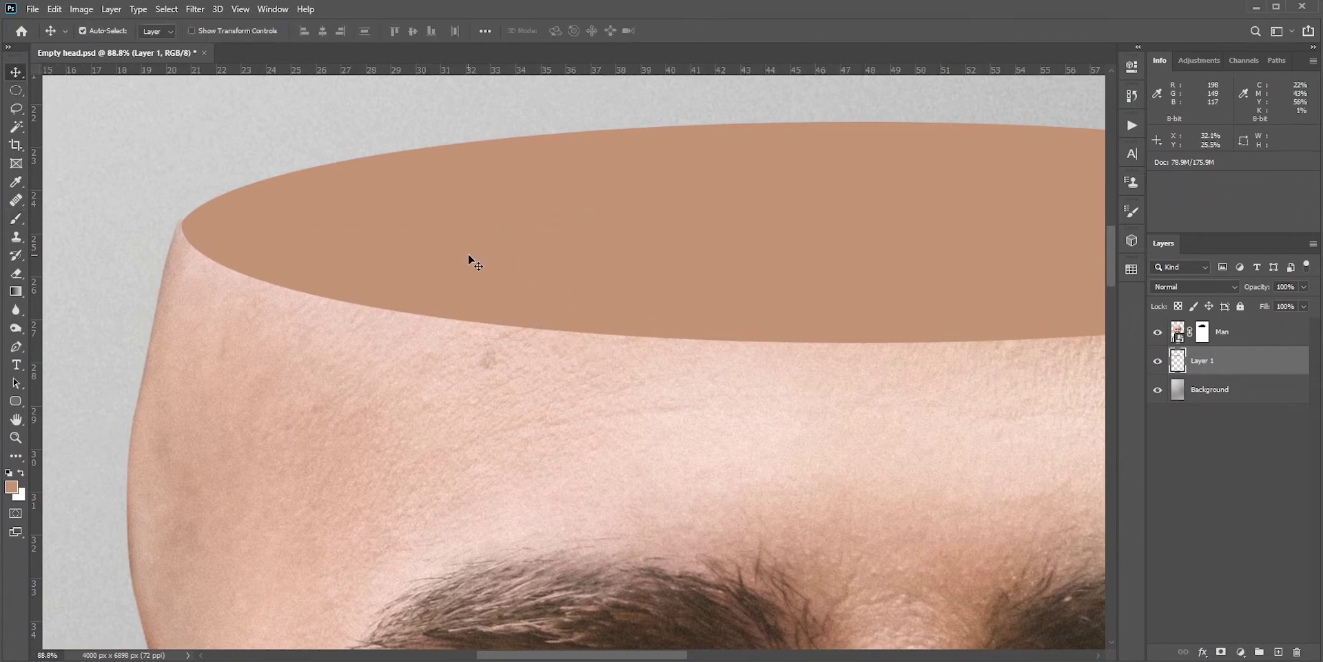
pyautogui.hotkey('ctrl', 't')
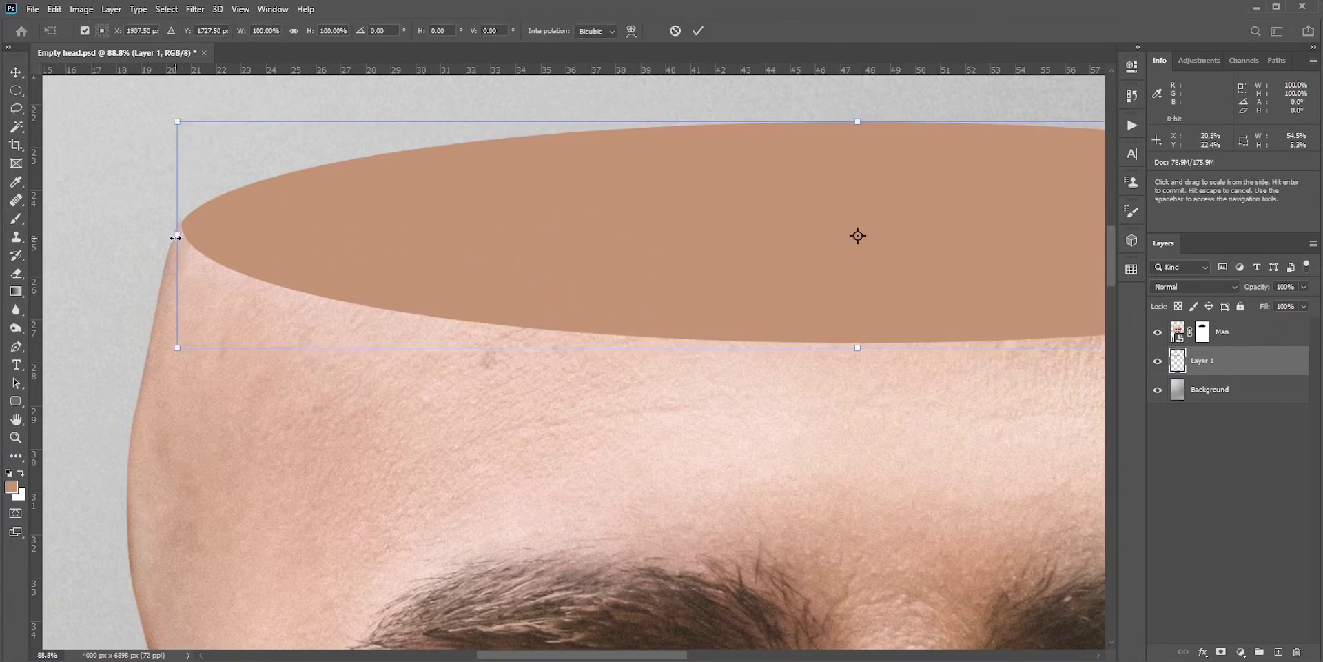
pyautogui.moveTo(173, 237); pyautogui.dragTo(171, 236)
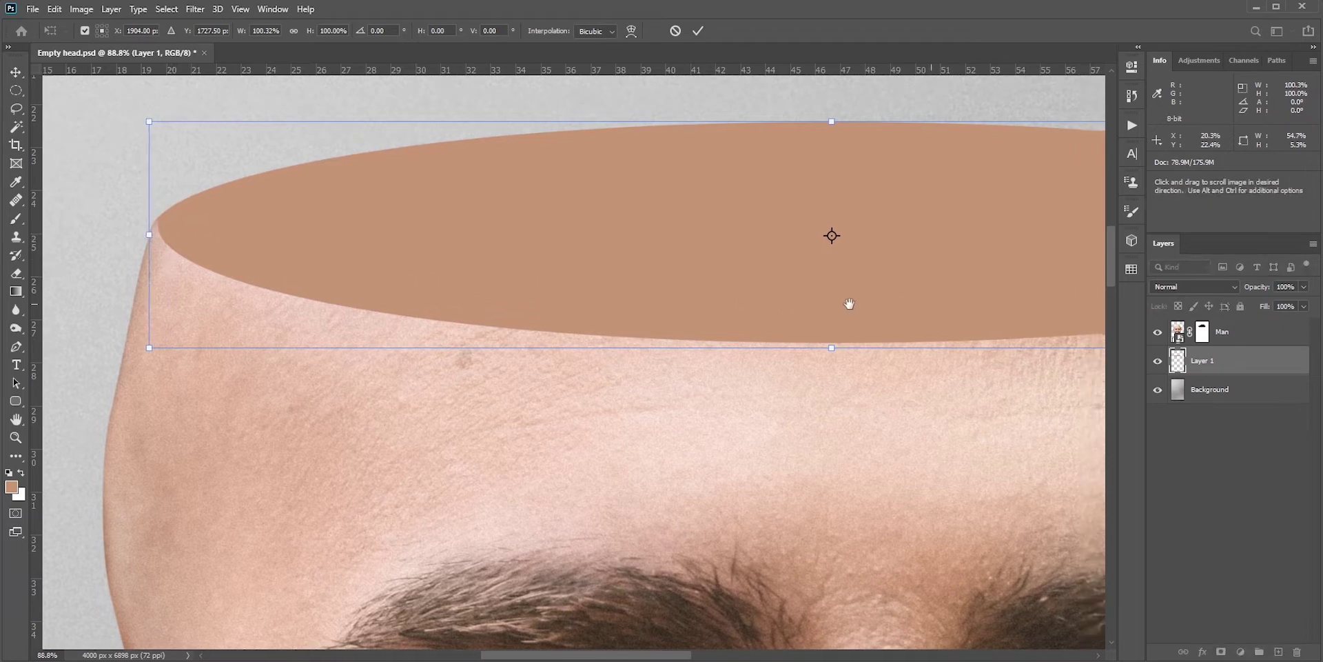
pyautogui.moveTo(848, 301); pyautogui.dragTo(901, 316)
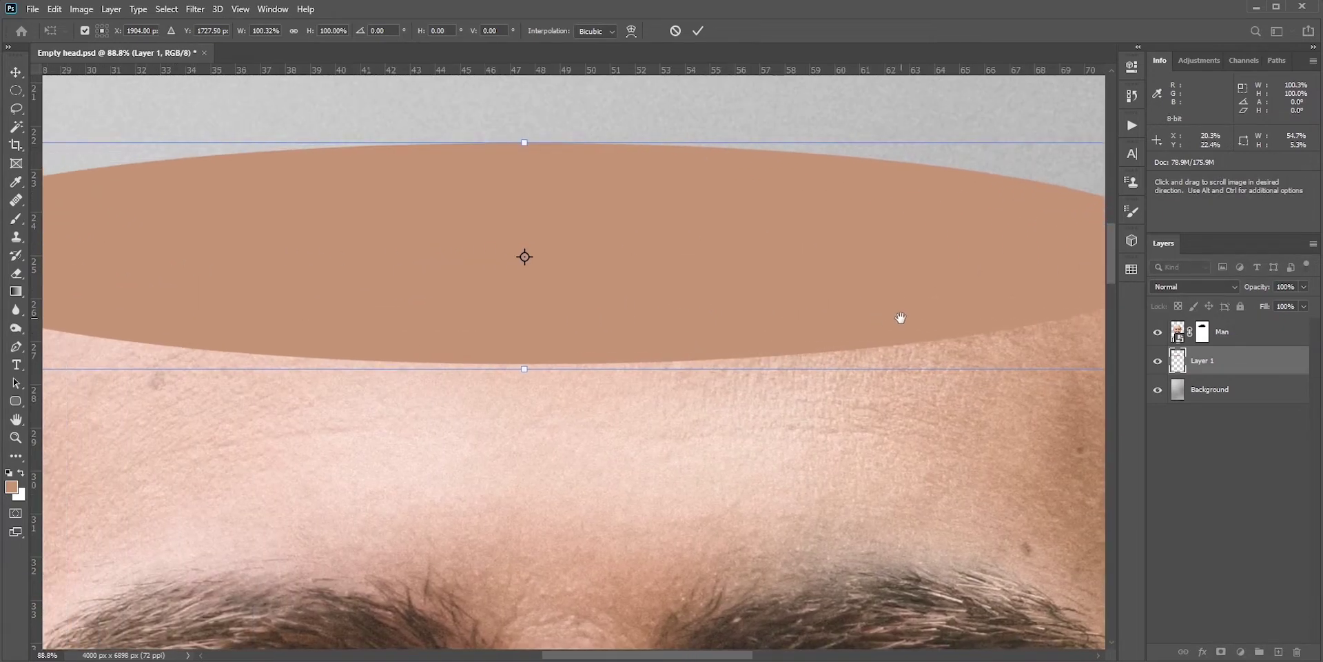
pyautogui.scroll(-3, 650, 310)
pyautogui.click(698, 31)
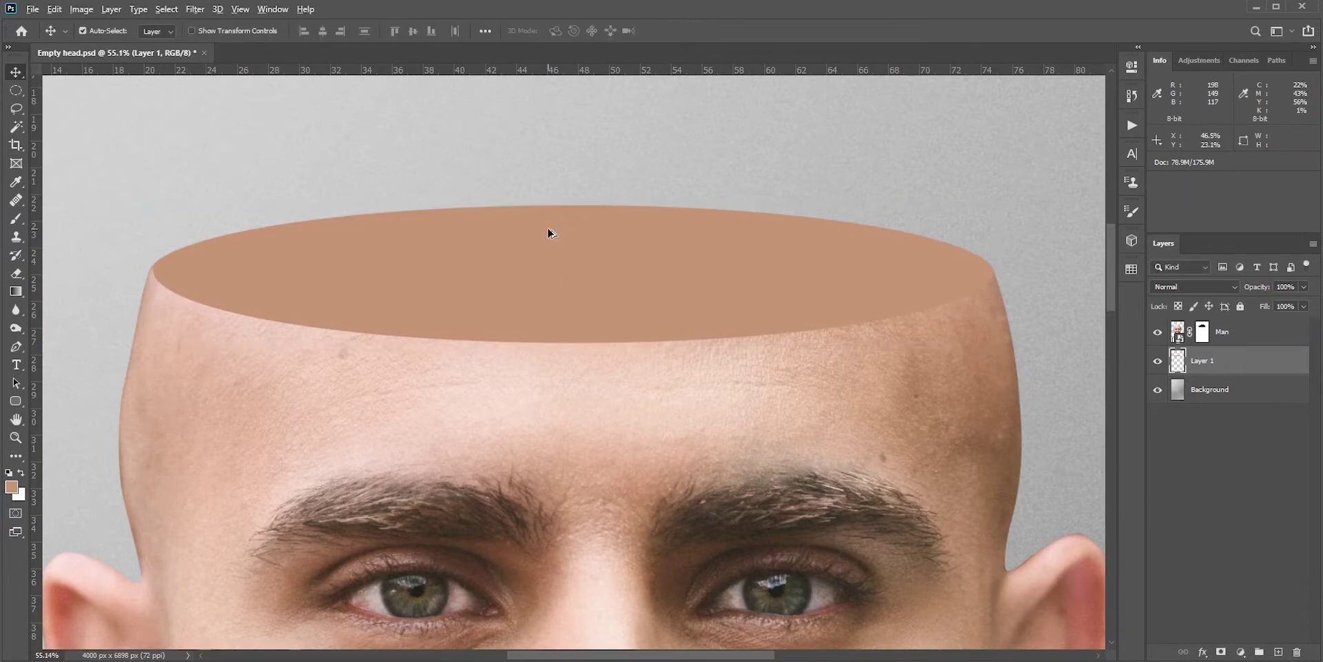
# - Load the Layer 1 ellipse as a selection and scale the selection outline down to about 94% around its centre
pyautogui.scroll(-3, 547, 228)
pyautogui.scroll(-1, 606, 317)
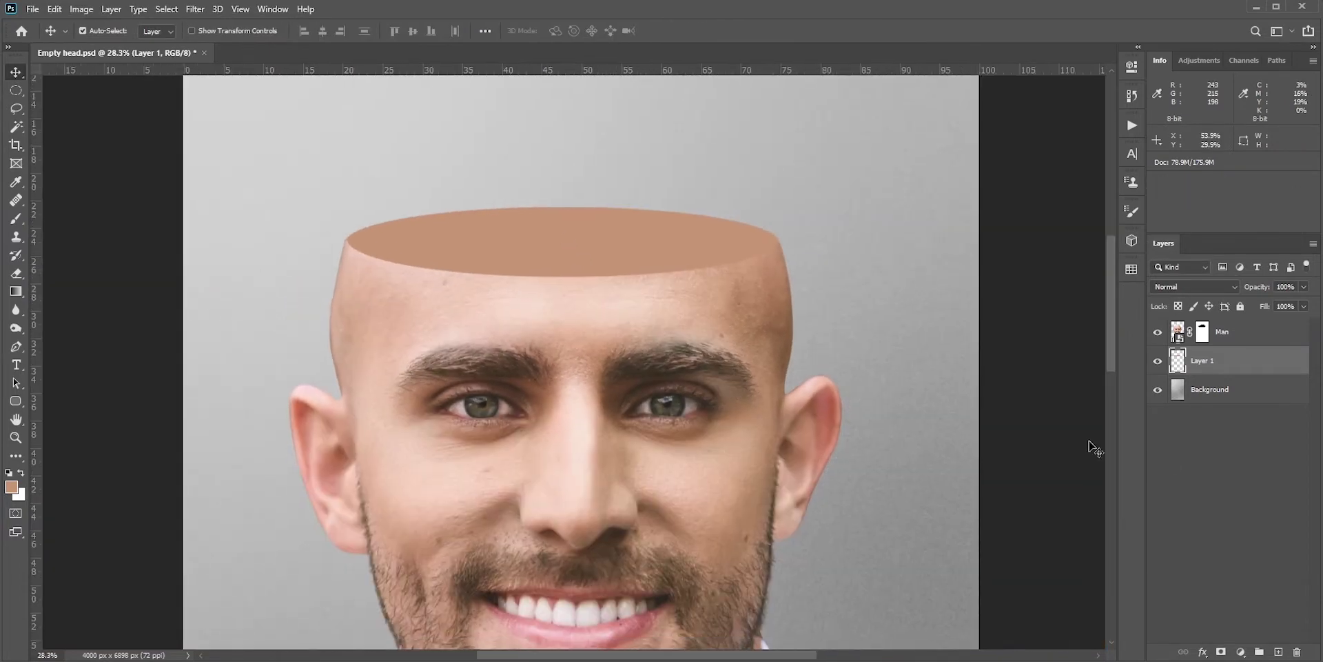
pyautogui.keyDown('ctrl'); pyautogui.click(1177, 363); pyautogui.keyUp('ctrl')
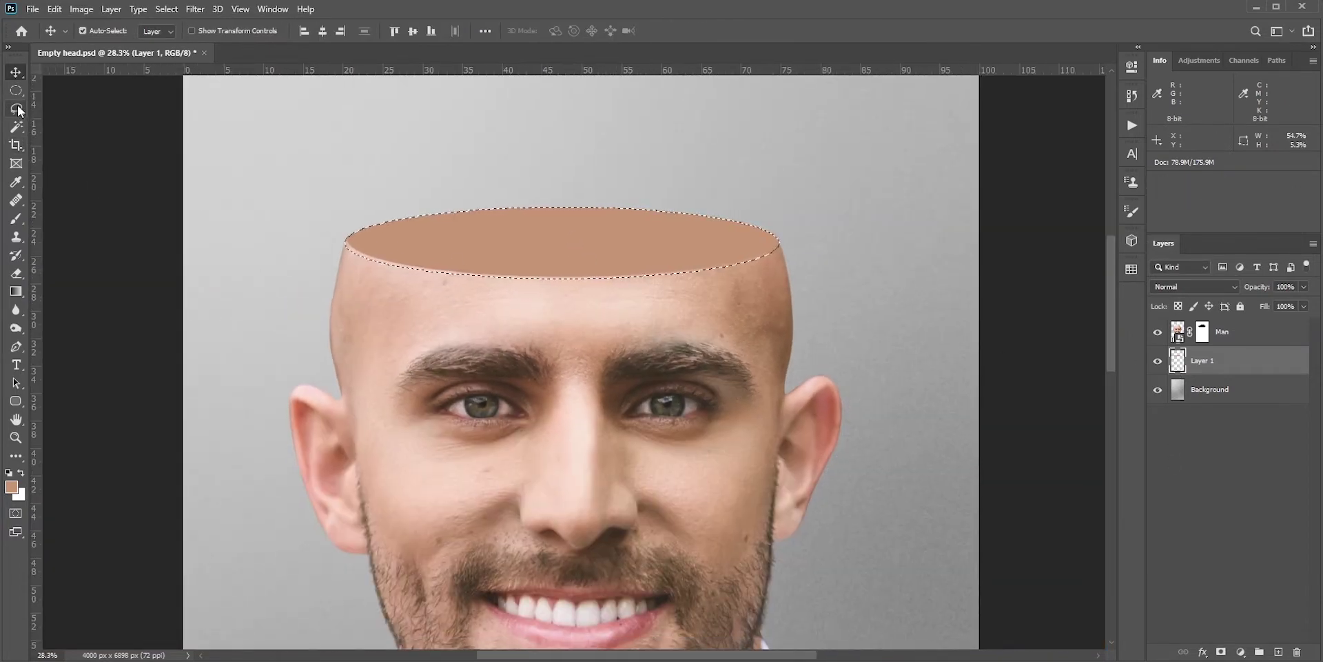
pyautogui.press('l')
pyautogui.rightClick(475, 244)
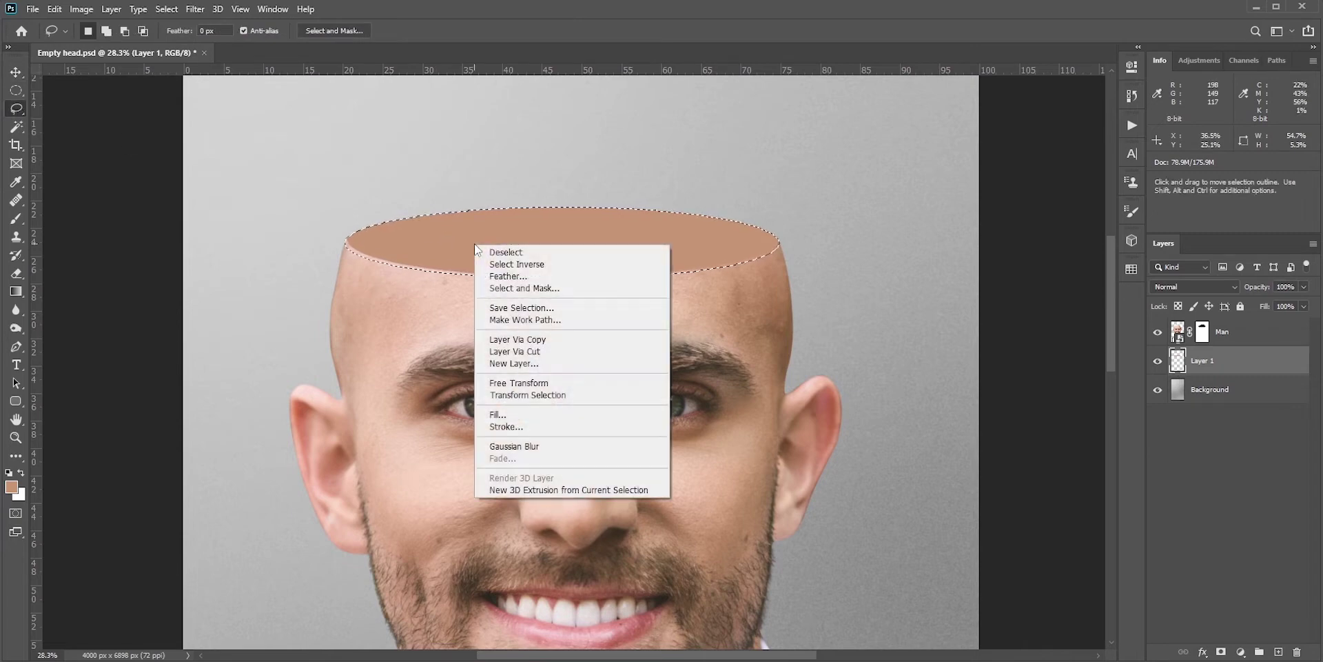
pyautogui.click(512, 396)
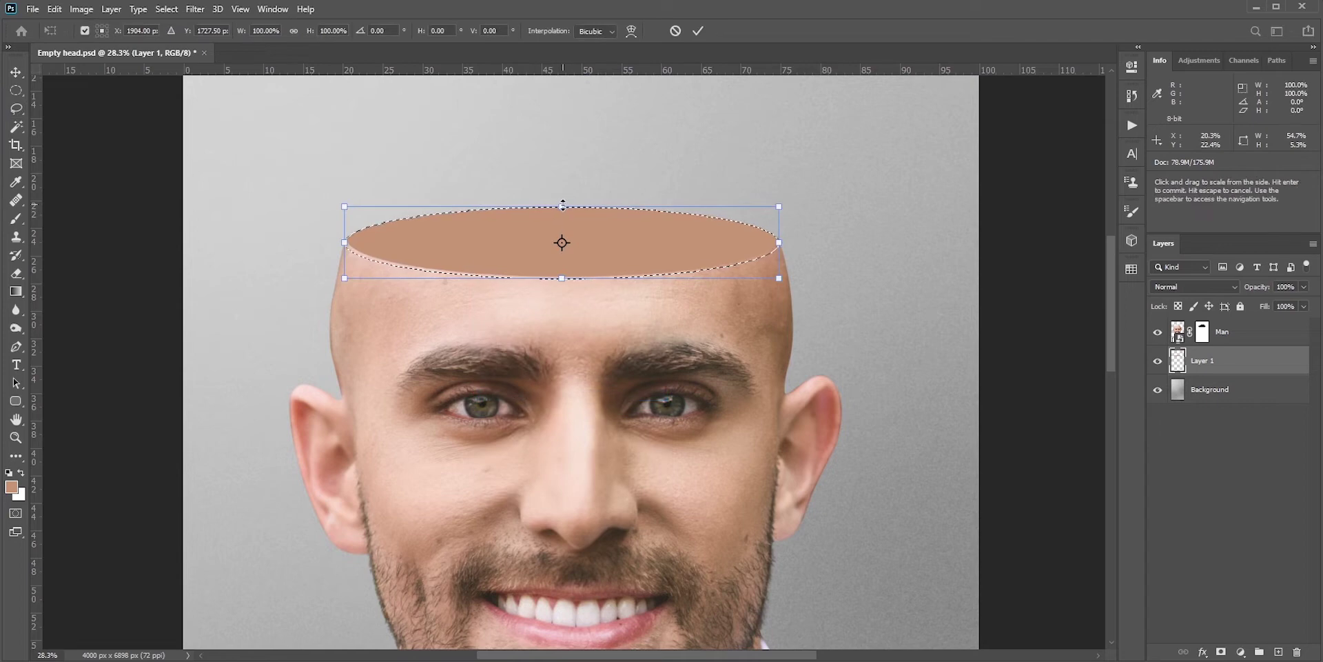
pyautogui.moveTo(562, 206); pyautogui.dragTo(562, 211)
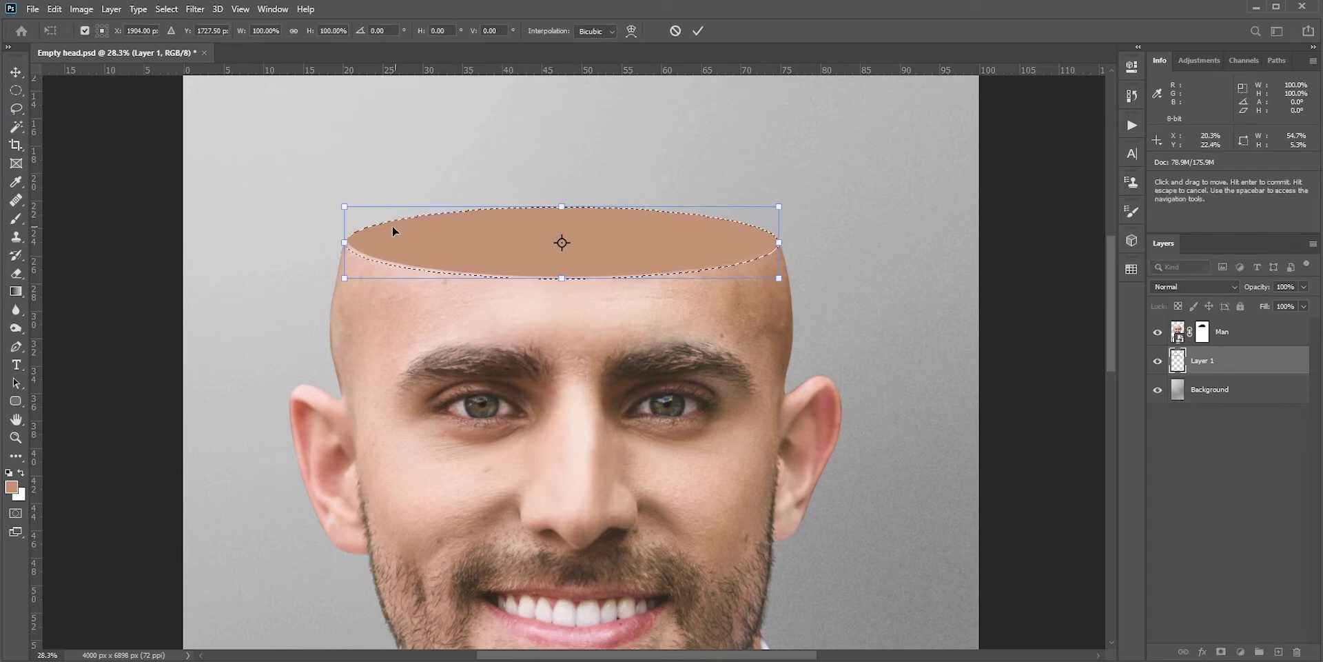
pyautogui.moveTo(343, 212); pyautogui.dragTo(356, 209)
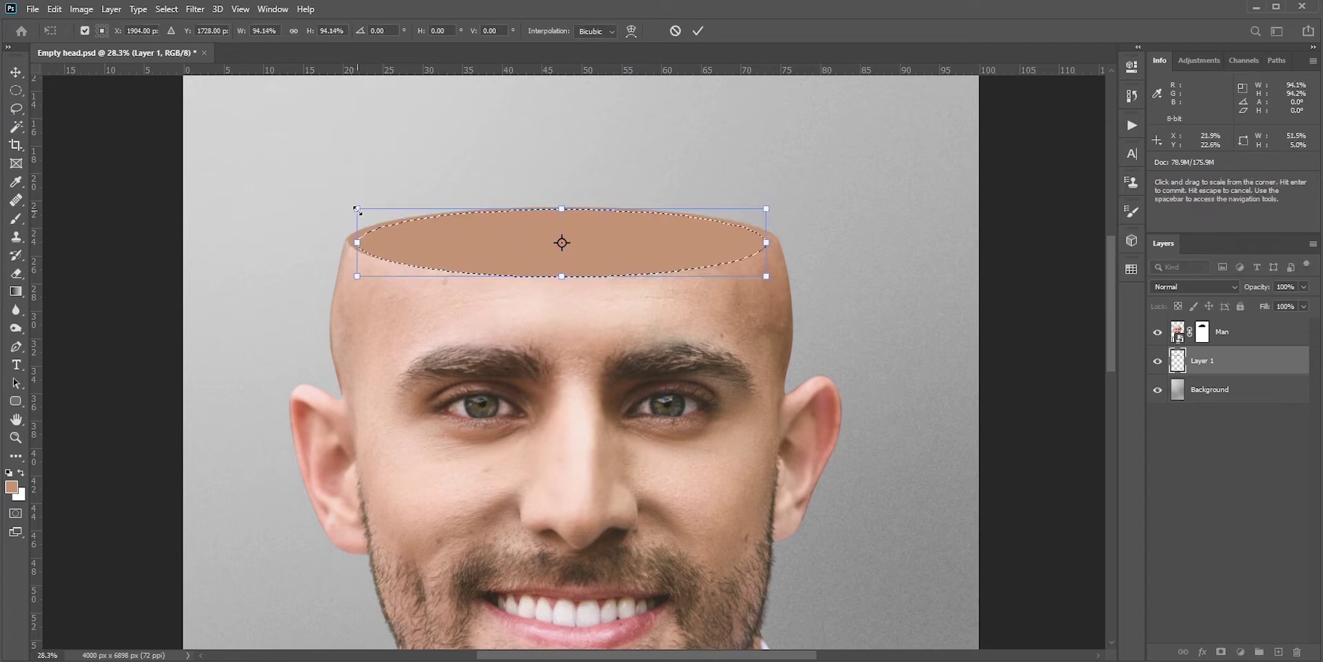
# - Resize the elliptical selection outline to 91.35% width and 68.87% height, leaving a skin-coloured rim all around, and apply the transformation
pyautogui.scroll(2, 584, 296)
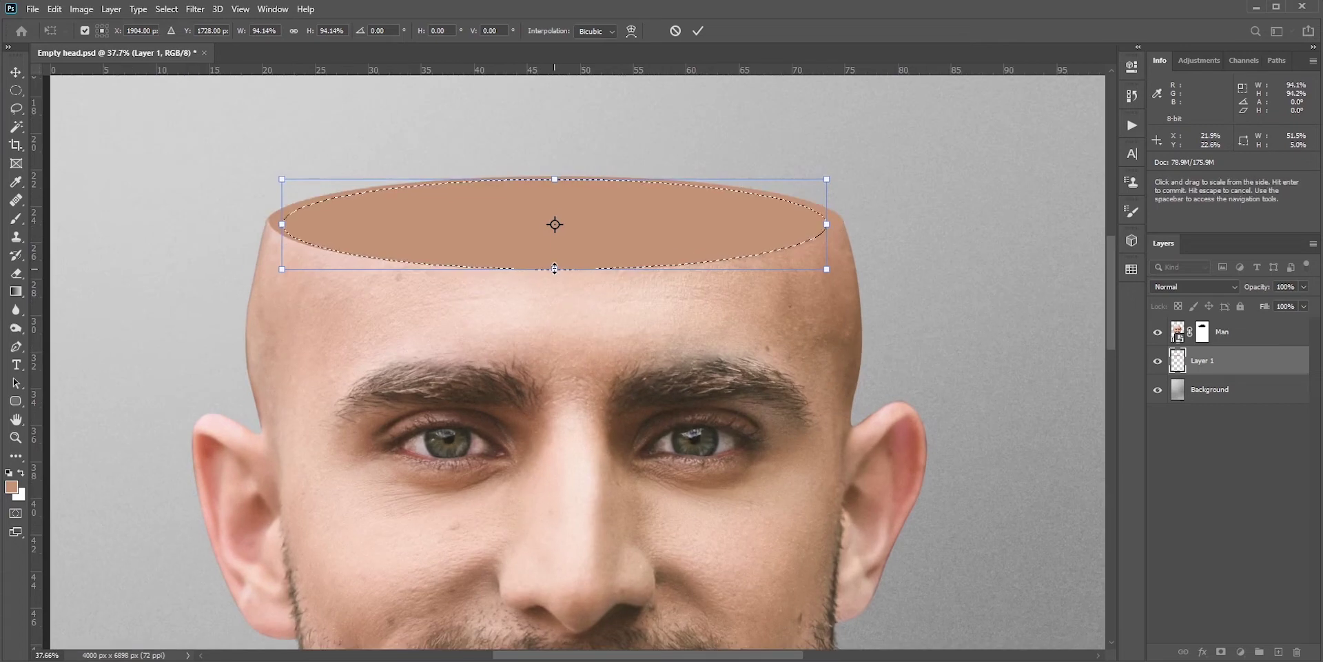
pyautogui.moveTo(555, 268); pyautogui.dragTo(555, 257)
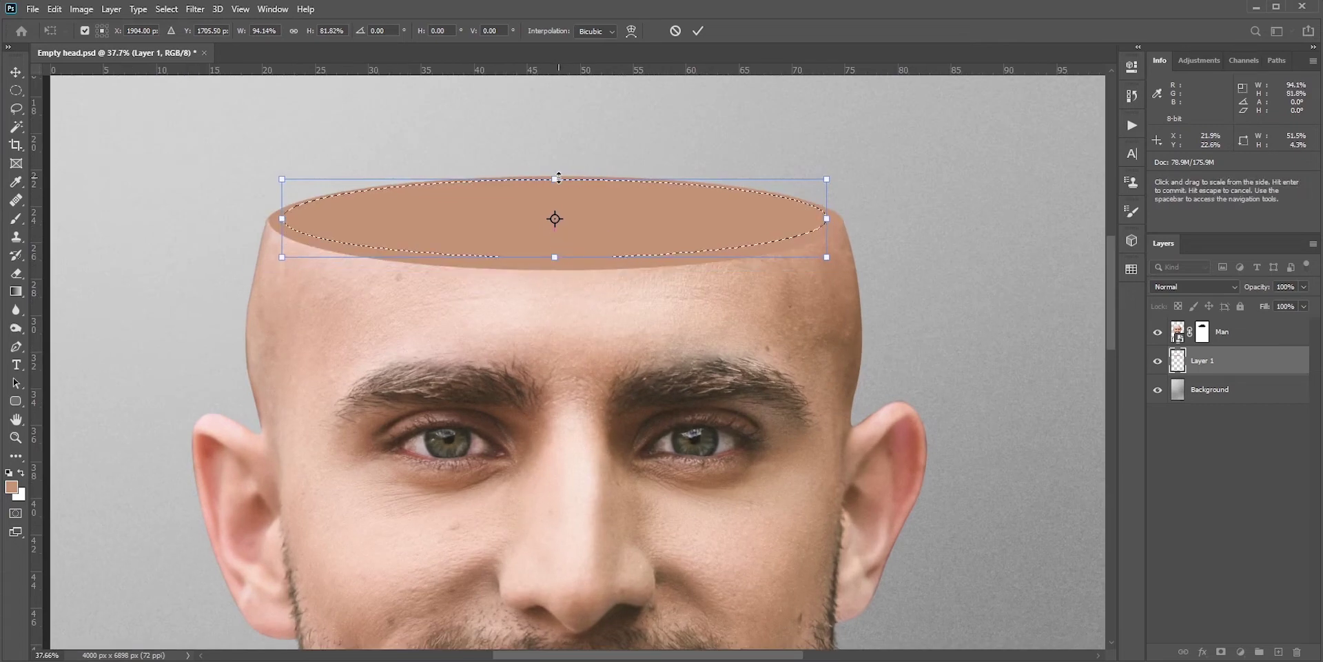
pyautogui.moveTo(558, 177); pyautogui.dragTo(558, 188)
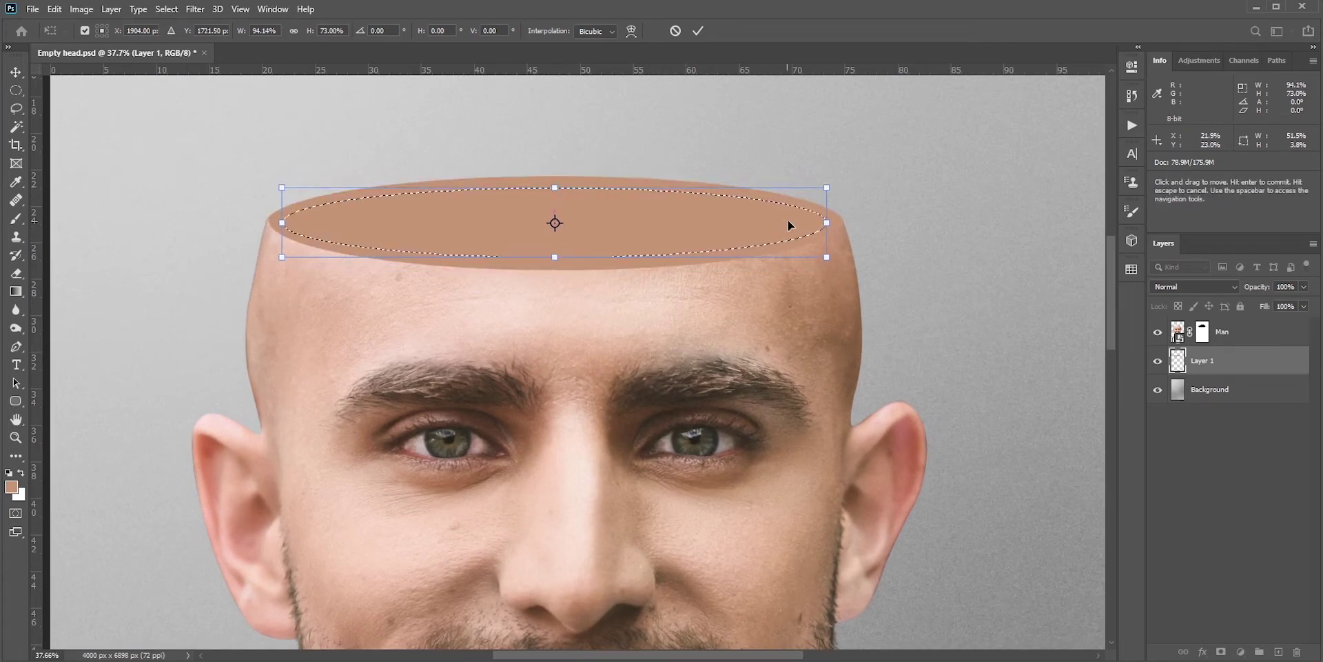
pyautogui.moveTo(826, 223); pyautogui.dragTo(824, 223)
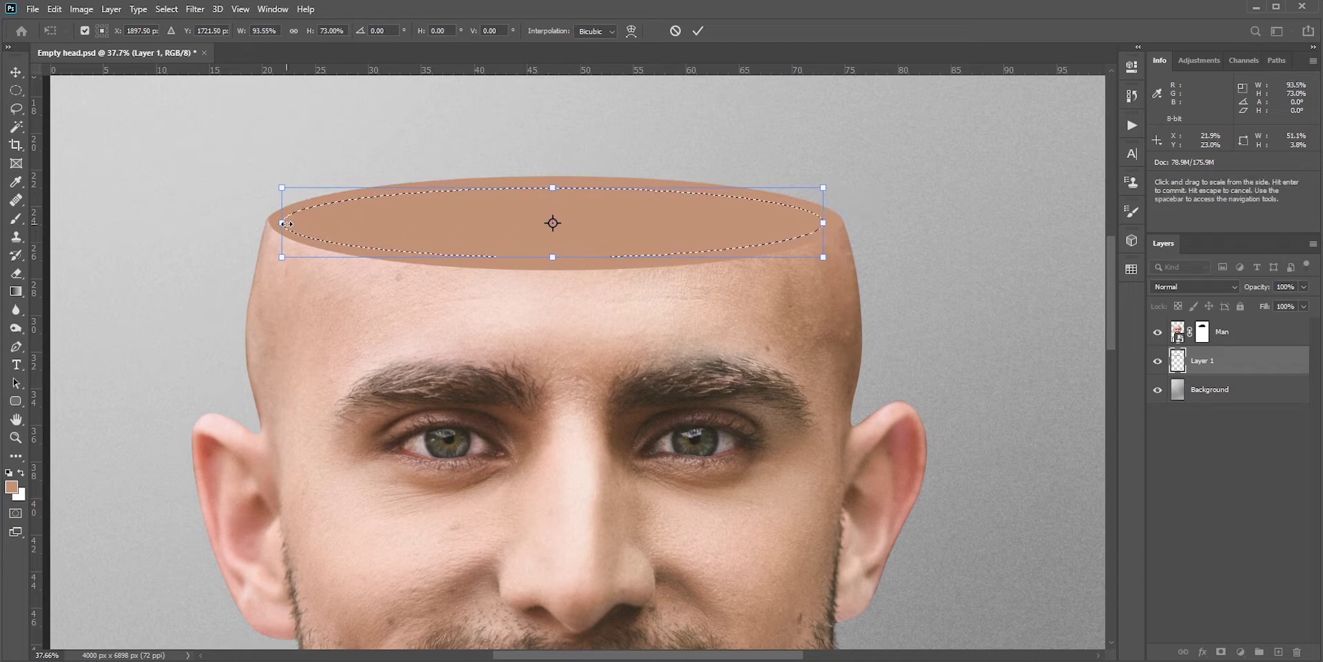
pyautogui.moveTo(287, 224); pyautogui.dragTo(290, 223)
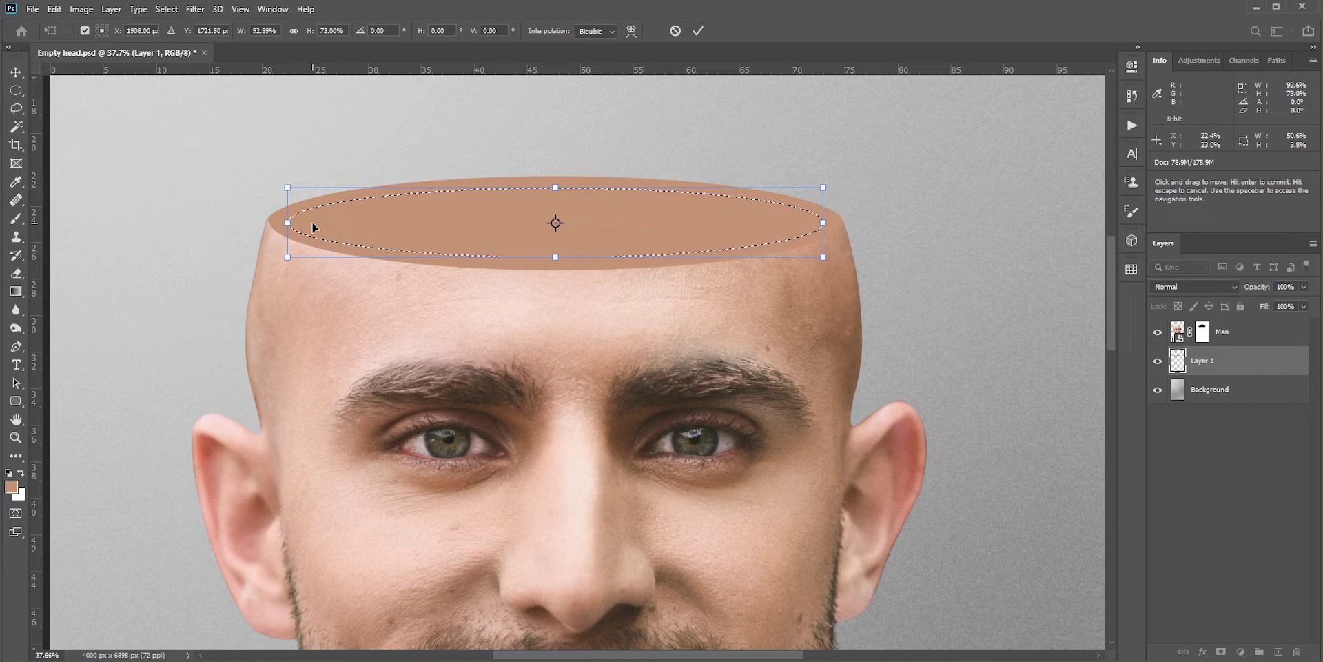
pyautogui.moveTo(823, 188); pyautogui.dragTo(818, 188)
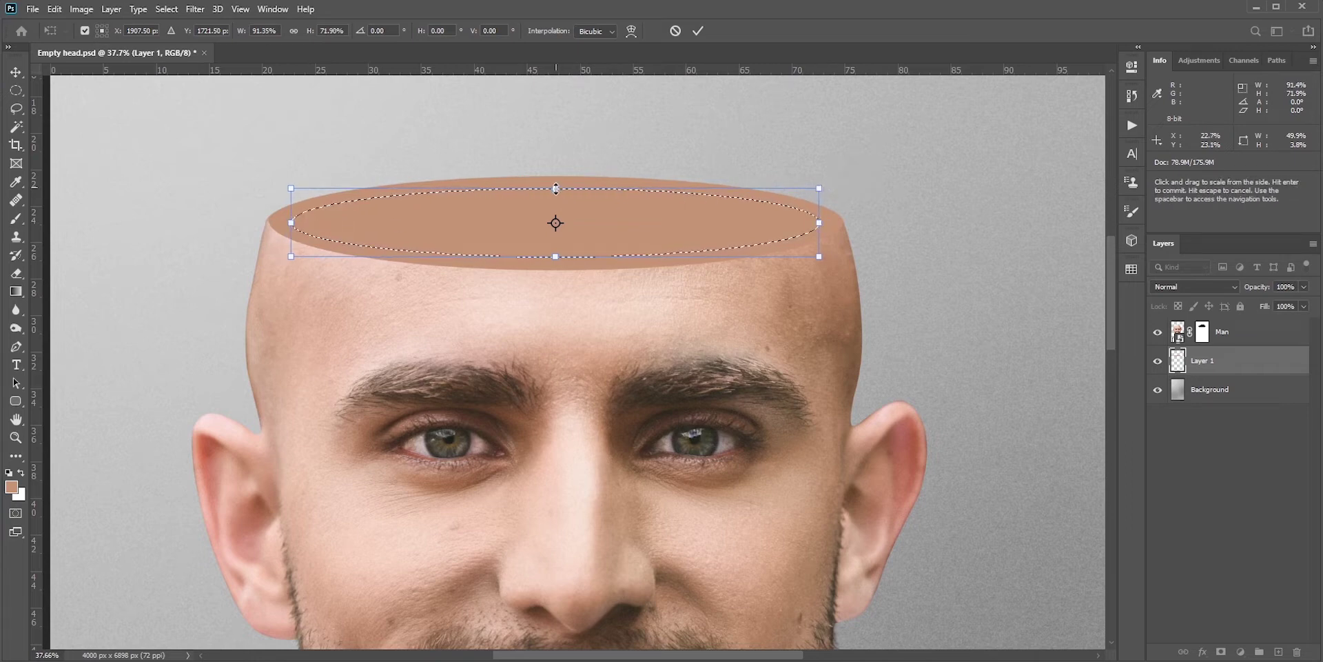
pyautogui.moveTo(555, 188); pyautogui.dragTo(556, 191)
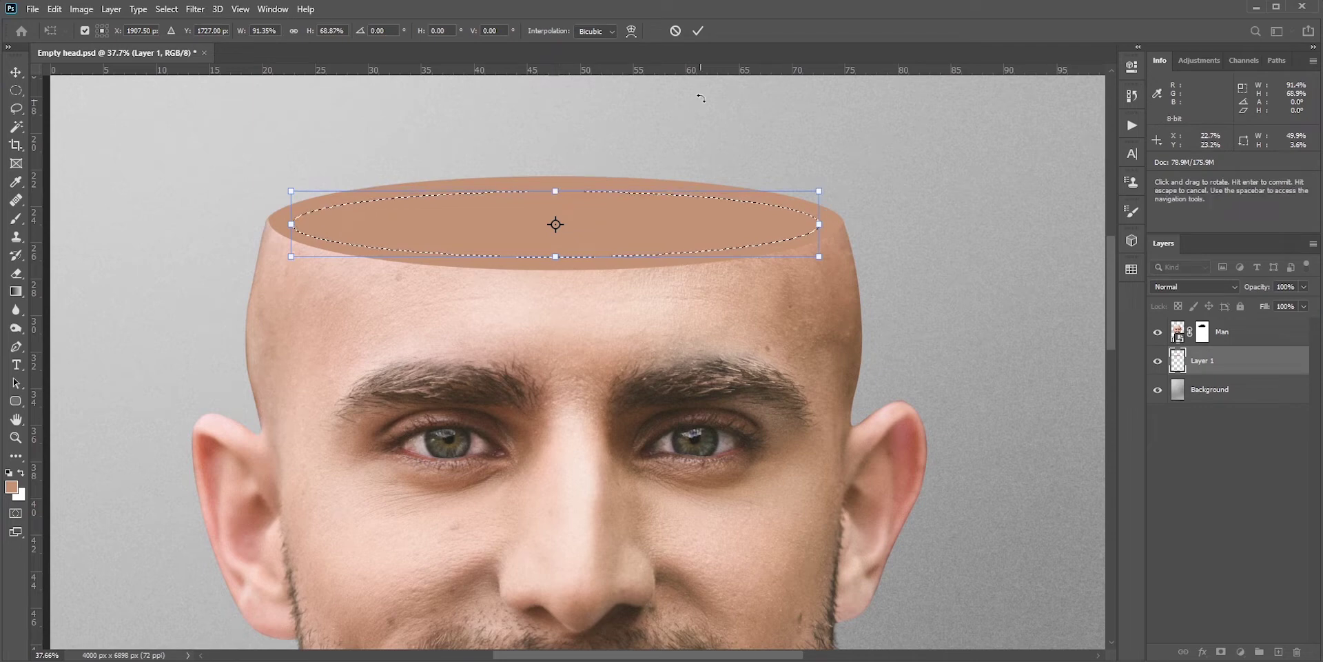
pyautogui.click(698, 30)
pyautogui.scroll(-3, 538, 237)
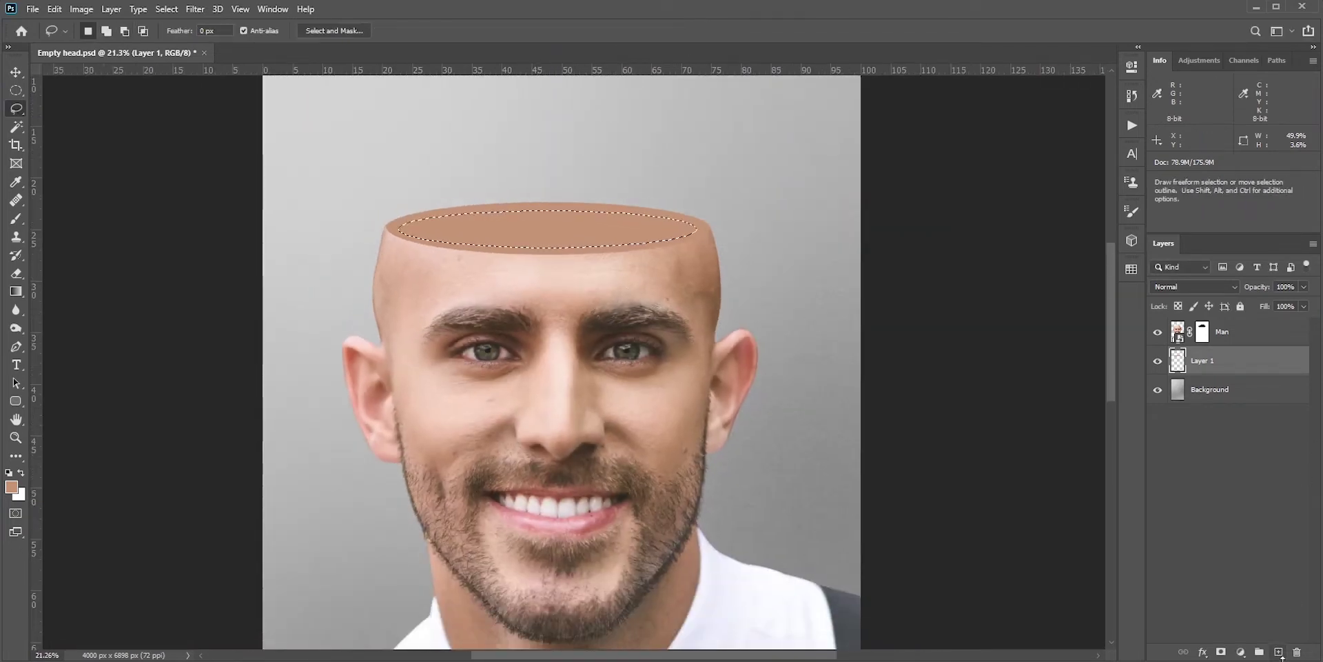
# - Fill the inner ellipse on a new layer above Layer 1 with a brown sampled from the shaded side of the forehead, and deselect
pyautogui.click(1279, 652)
pyautogui.press('b')
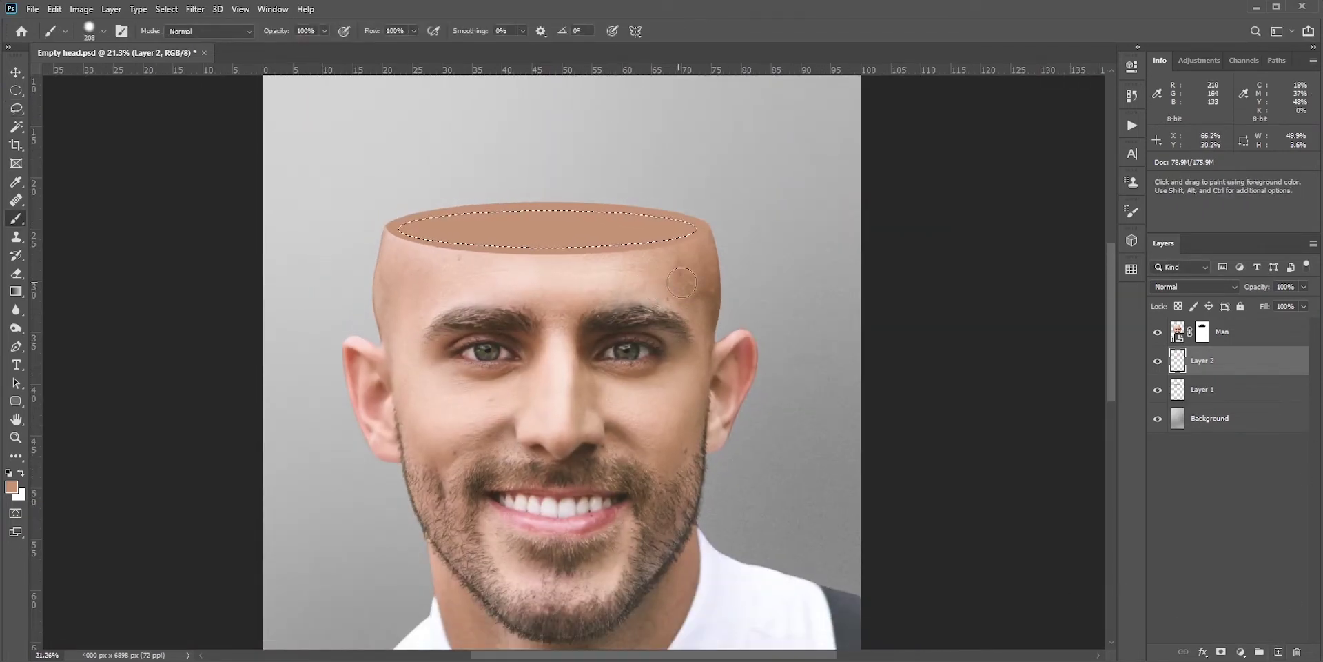
pyautogui.keyDown('alt'); pyautogui.click(715, 284); pyautogui.keyUp('alt')
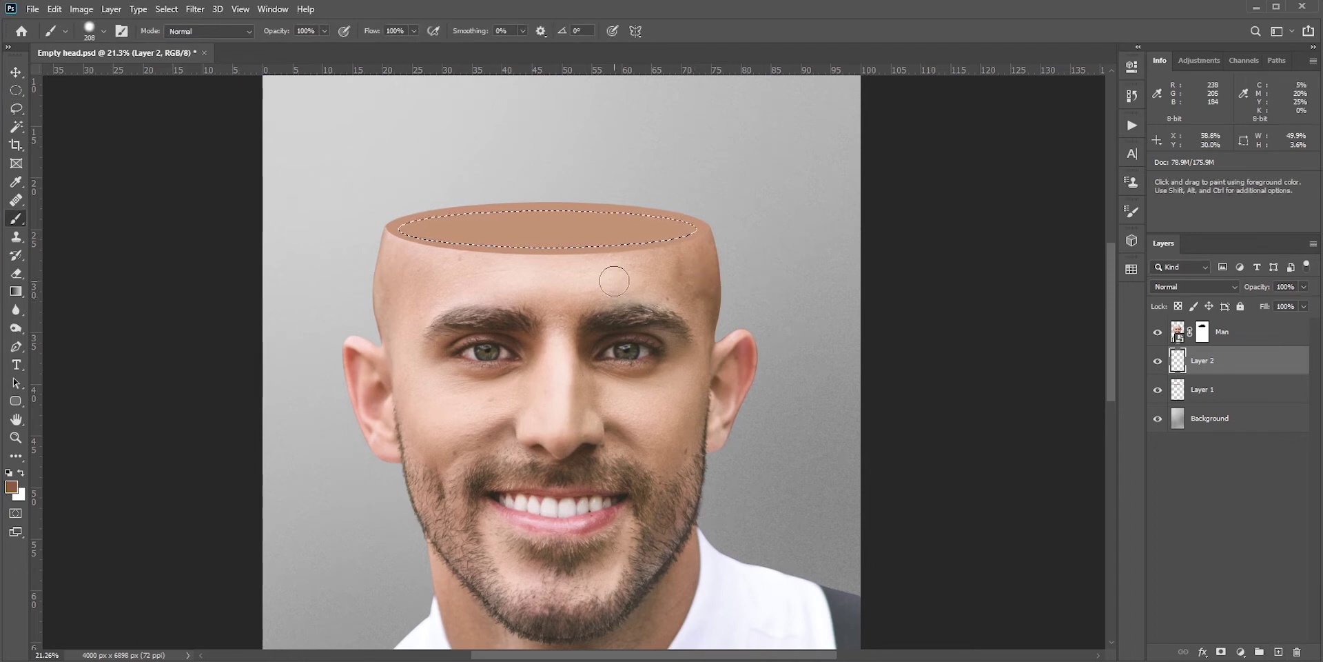
pyautogui.hotkey('alt', 'BackSpace')
pyautogui.hotkey('ctrl', 'd')
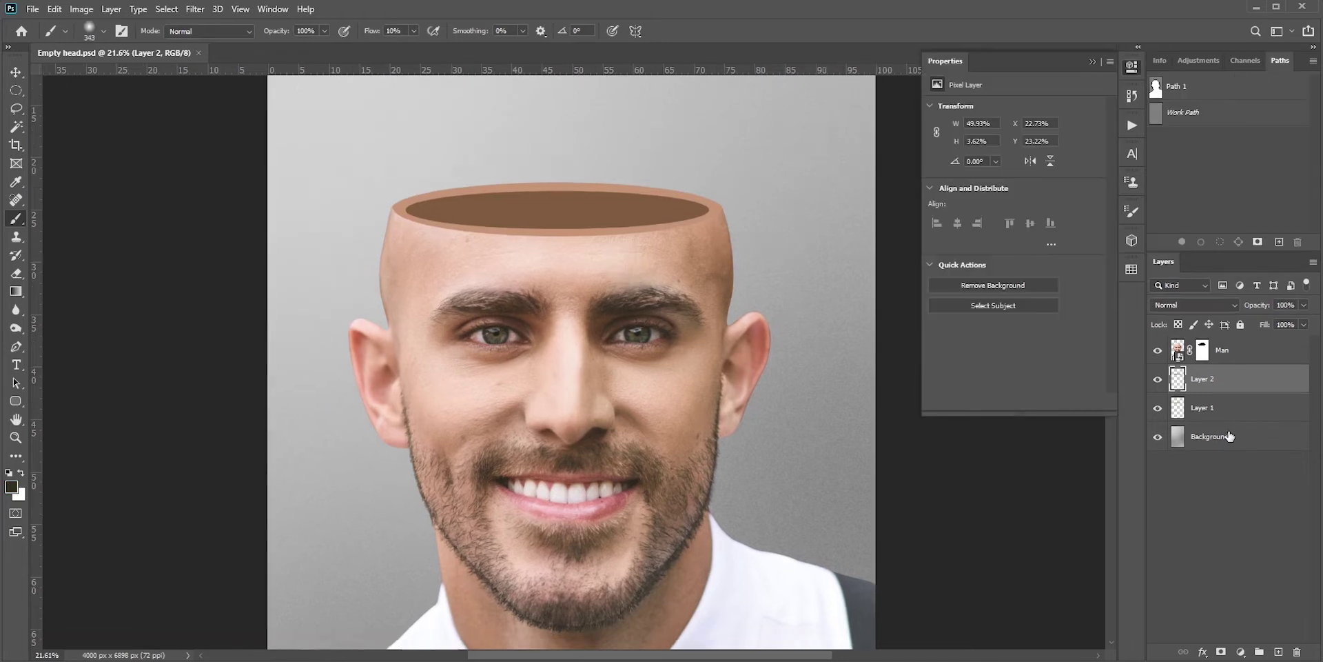
# - Place the Background layer in a group named "Background" and collapse the group
pyautogui.click(1230, 436)
pyautogui.hotkey('ctrl', 'g')
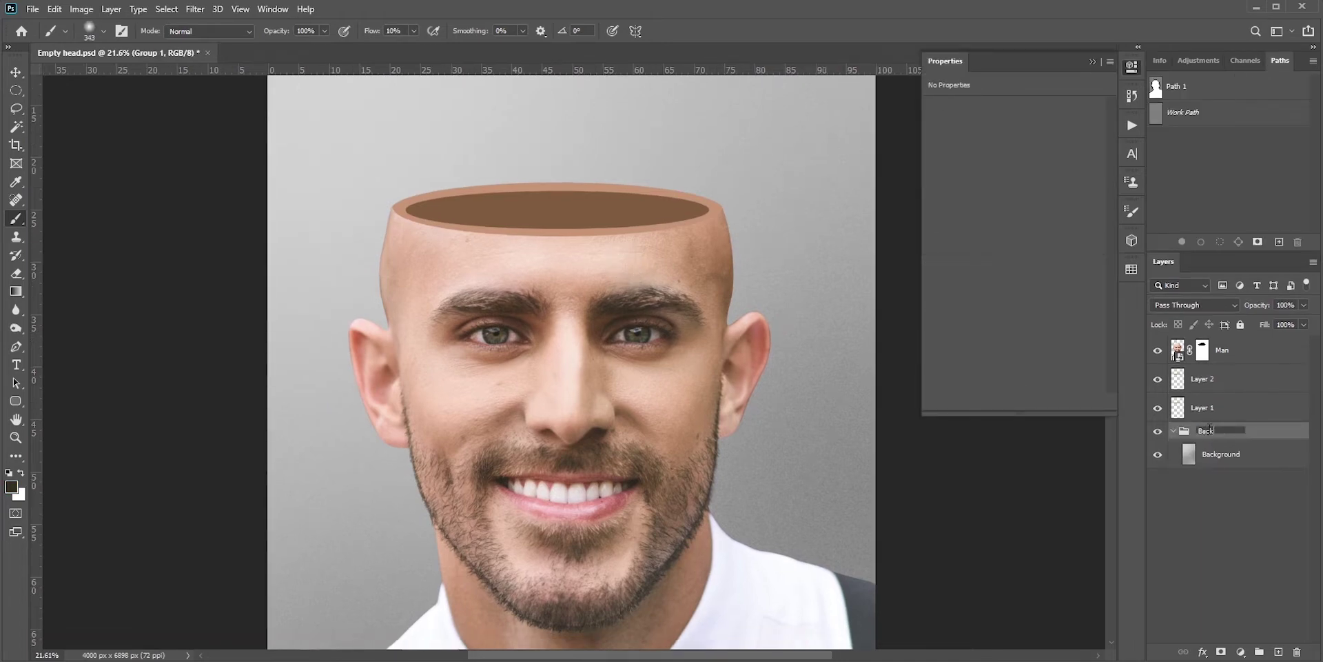
pyautogui.click(1209, 427)
pyautogui.write('Background')
pyautogui.press('Return')
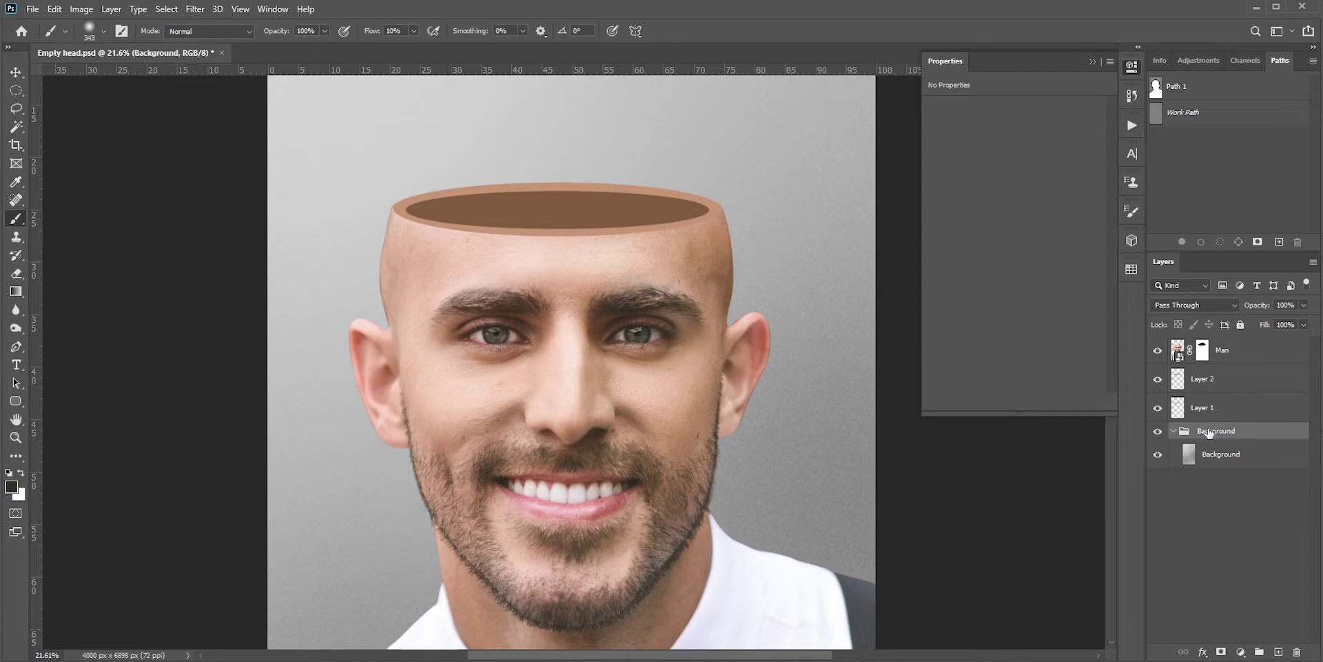
pyautogui.click(1174, 431)
# - Place the Man layer in a group named "Man" and collapse the group
pyautogui.click(1234, 354)
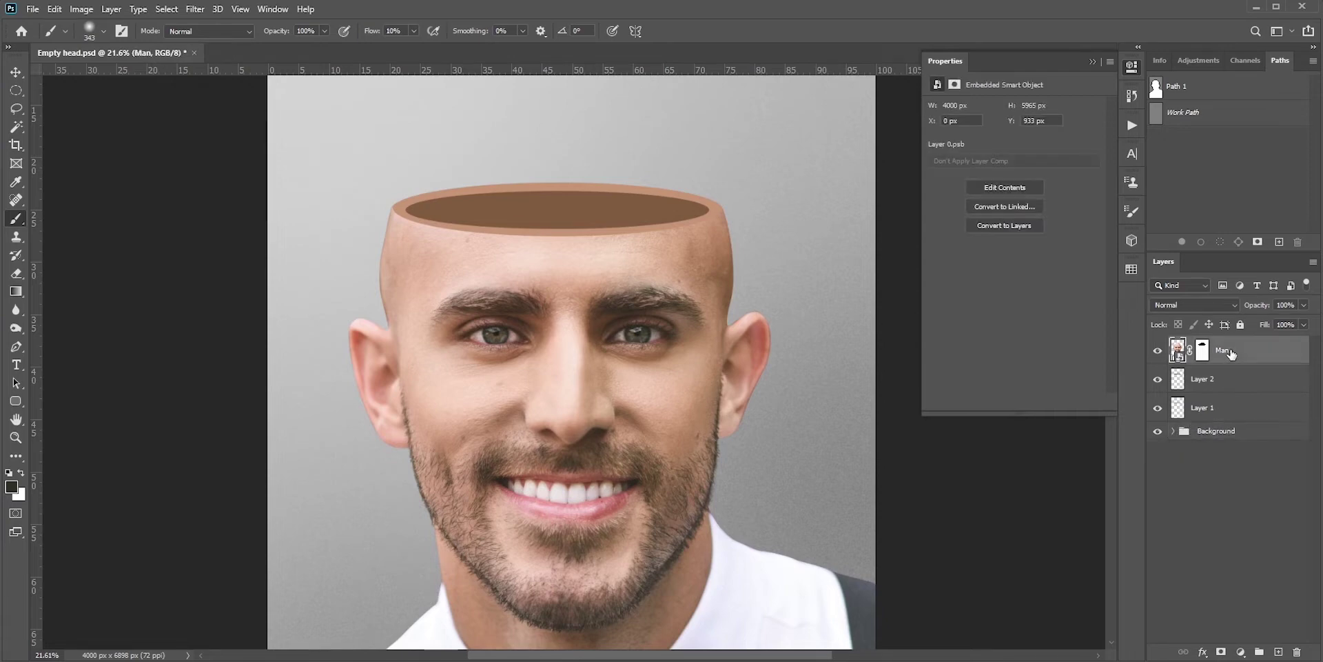
pyautogui.hotkey('ctrl', 'g')
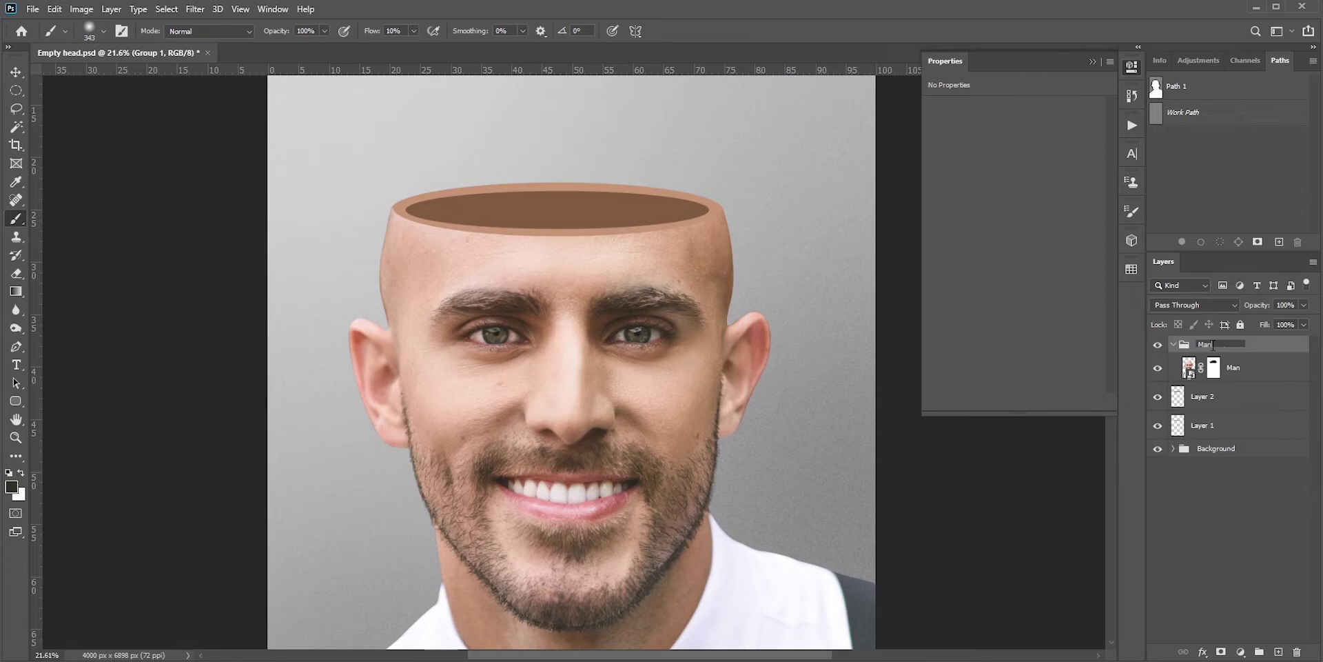
pyautogui.click(1212, 344)
pyautogui.write('Man')
pyautogui.press('Return')
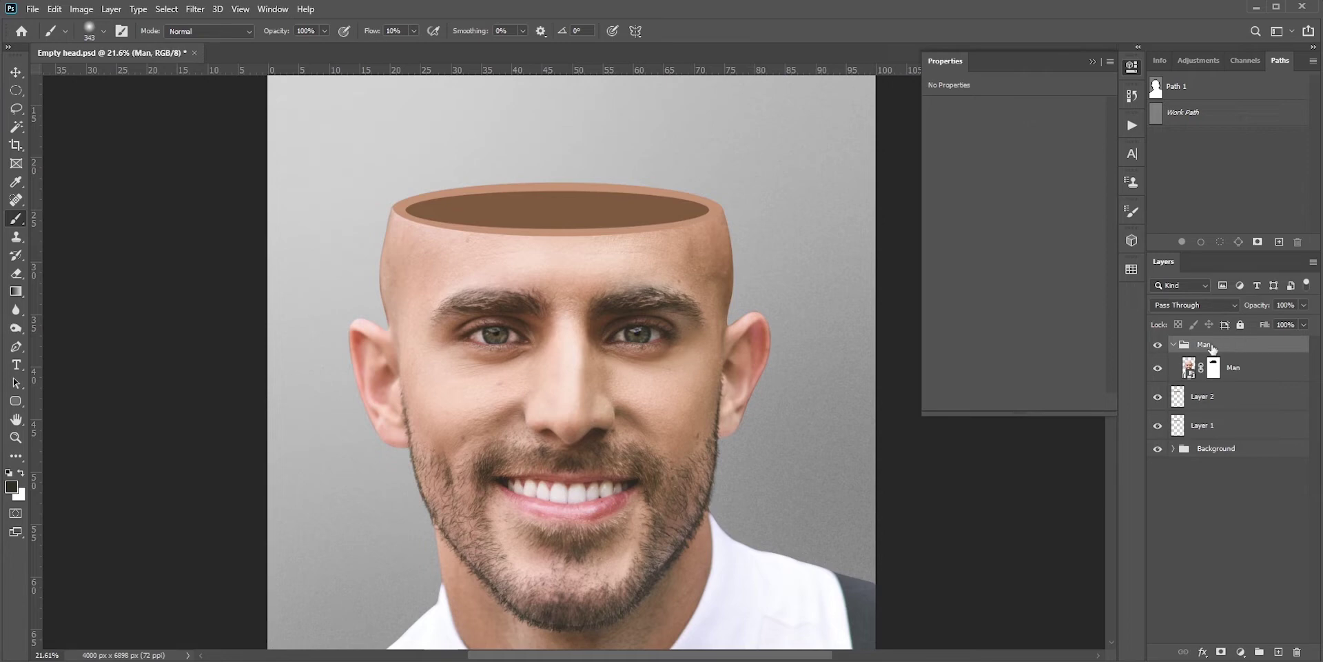
pyautogui.click(1173, 348)
# - Combine Layer 1 and Layer 2 into a group named "Inside"
pyautogui.click(1202, 368)
pyautogui.keyDown('shift'); pyautogui.click(1223, 398); pyautogui.keyUp('shift')
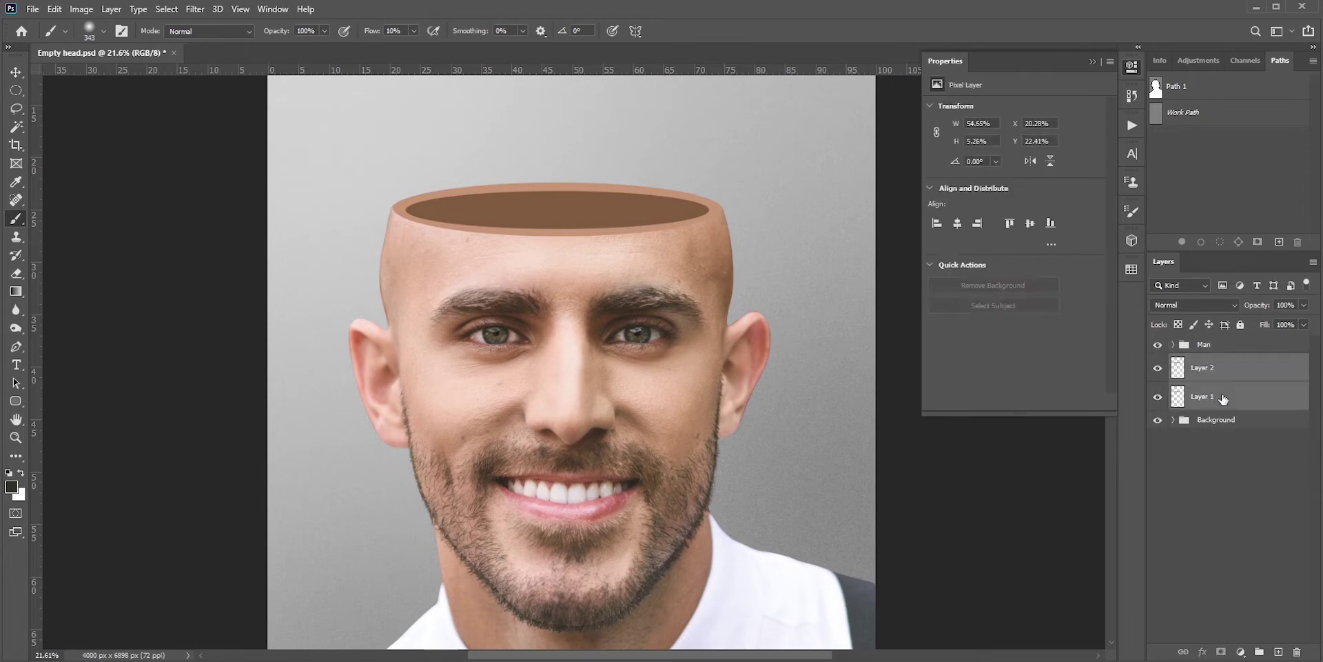
pyautogui.hotkey('ctrl', 'g')
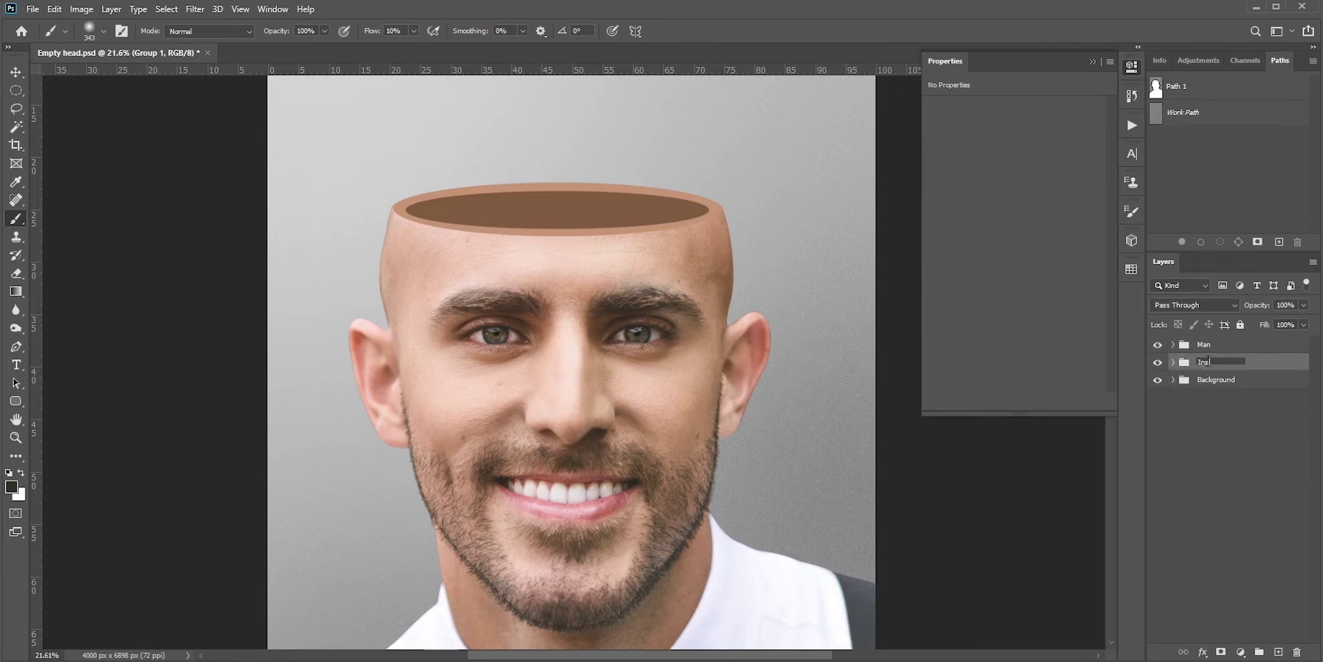
pyautogui.press('Return')
# - Expand the Inside group, add a new layer above Layer 2, and clip it to Layer 2
pyautogui.click(1173, 362)
pyautogui.click(1230, 387)
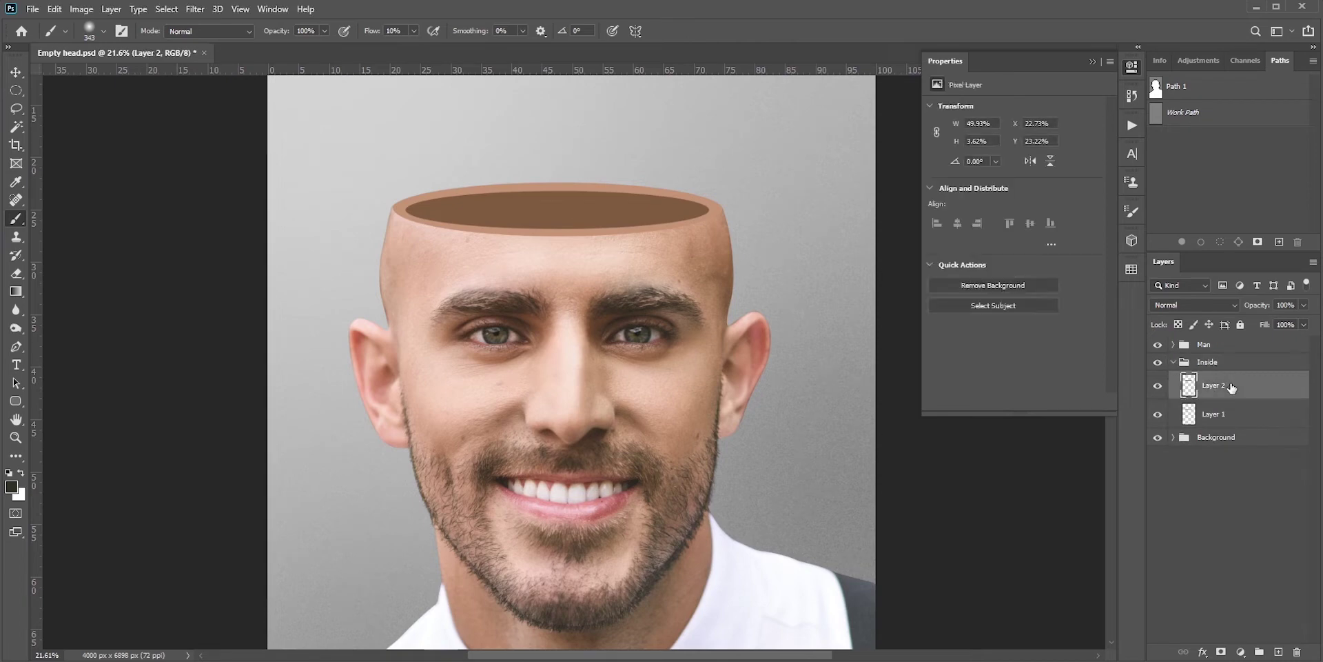
pyautogui.click(1158, 386)
pyautogui.click(1158, 386)
pyautogui.click(1222, 414)
pyautogui.click(1217, 395)
pyautogui.click(1279, 648)
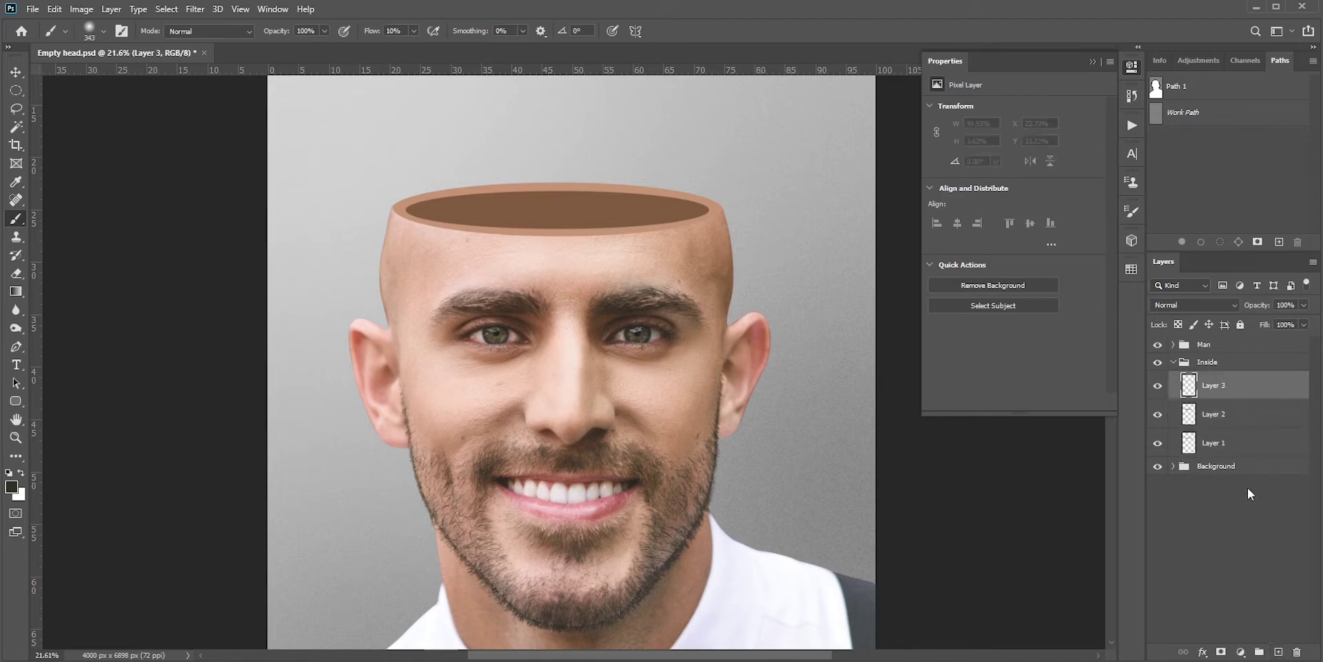
pyautogui.keyDown('alt'); pyautogui.click(1210, 399); pyautogui.keyUp('alt')
# - Sample the inner ellipse's brown and darken the foreground colour to 5a3417
pyautogui.moveTo(547, 299); pyautogui.dragTo(550, 382)
pyautogui.keyDown('alt'); pyautogui.rightClick(546, 387); pyautogui.keyUp('alt')
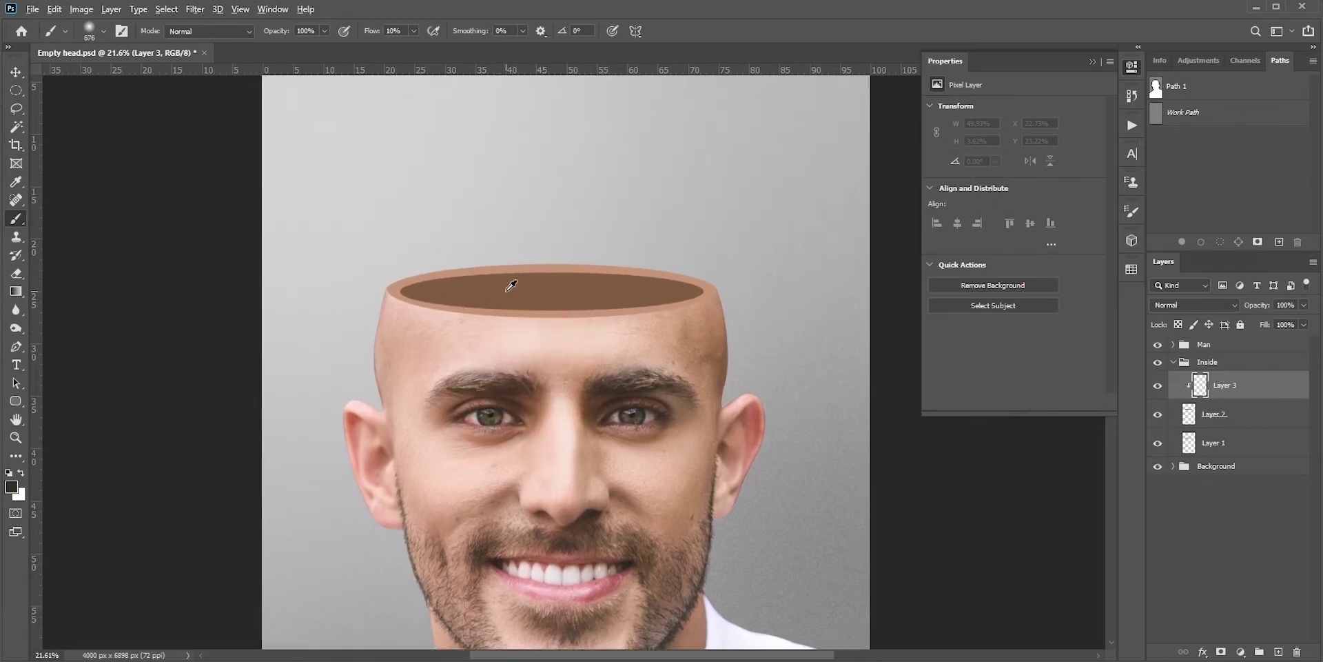
pyautogui.click(12, 488)
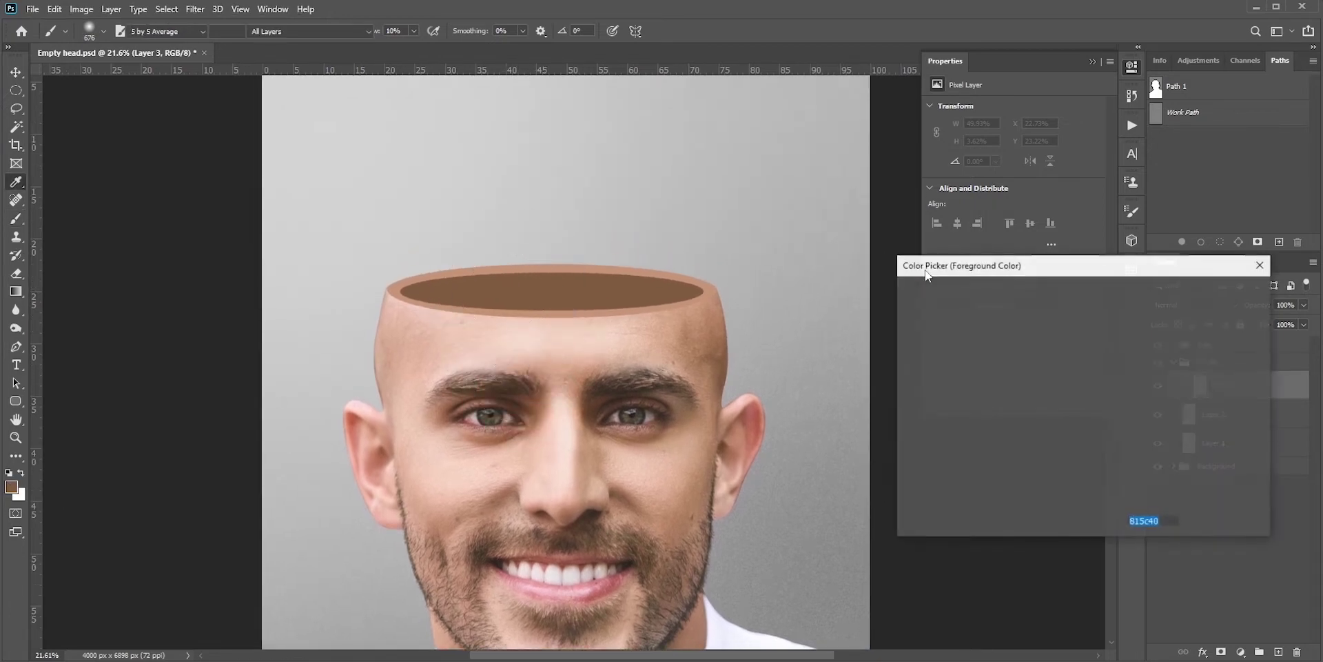
pyautogui.moveTo(997, 377); pyautogui.dragTo(1025, 406)
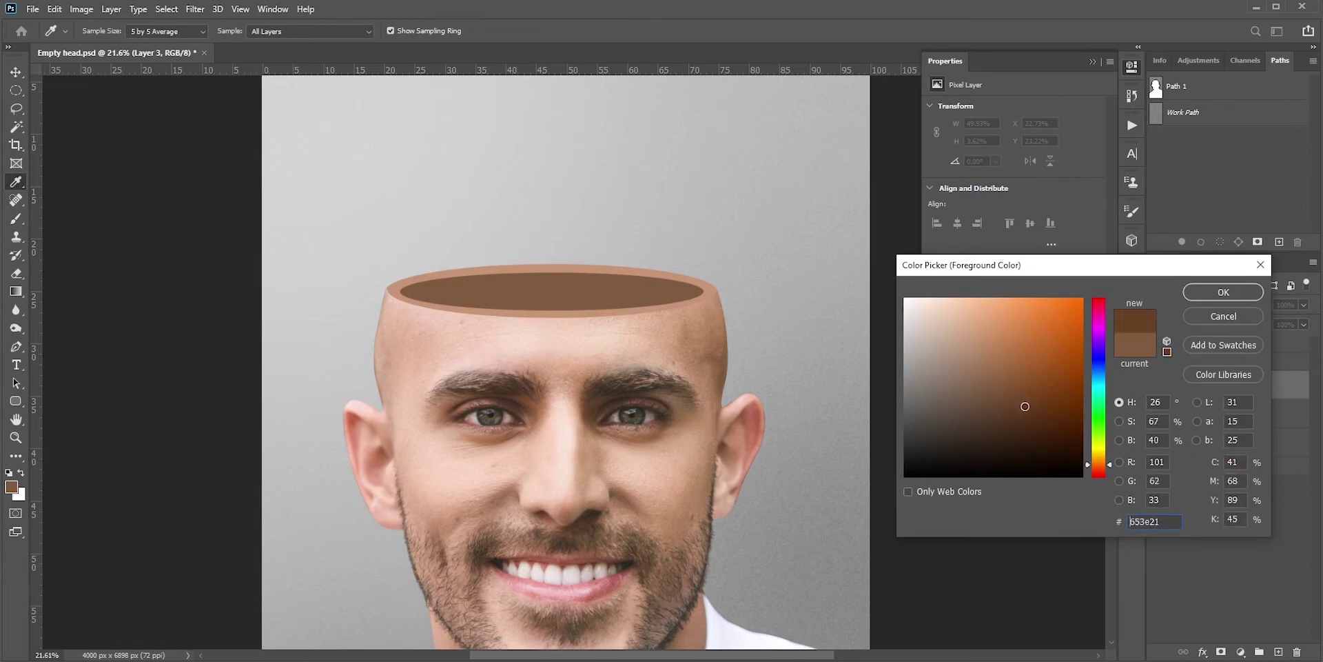
pyautogui.click(1223, 292)
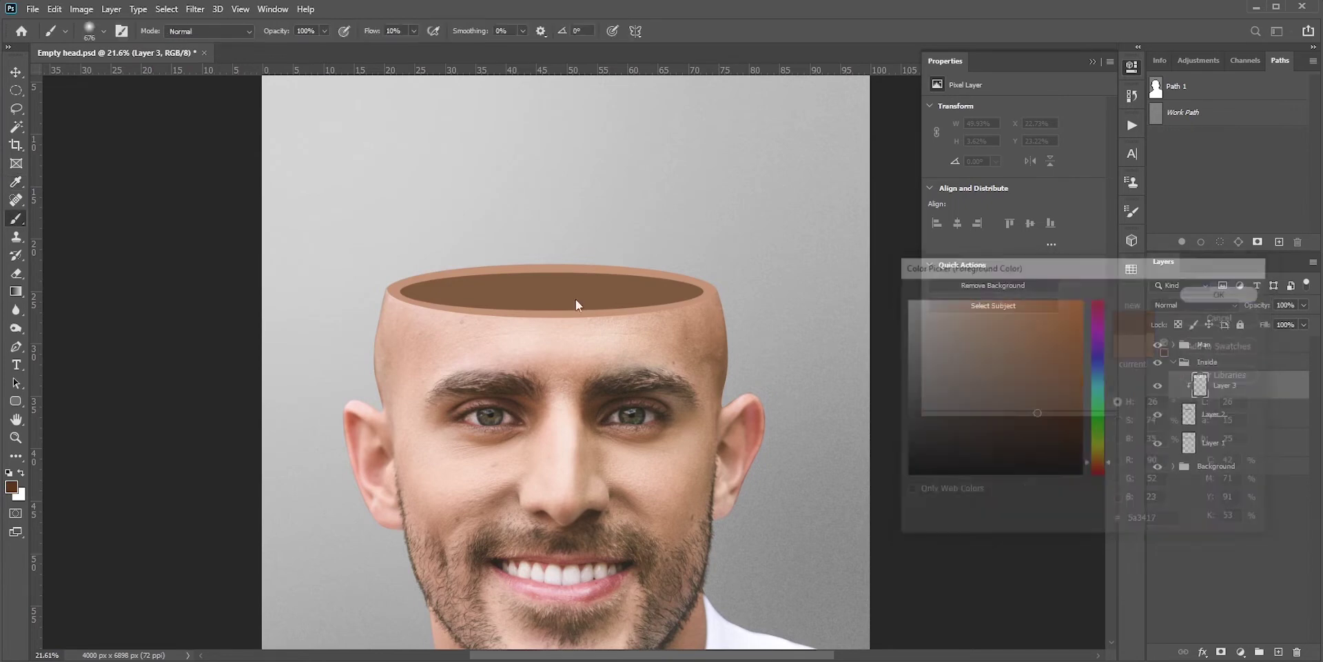
# - Enlarge the brush to 1074 px and paint dark brown over the middle of the inner ellipse on Layer 3
pyautogui.rightClick(540, 281)
pyautogui.moveTo(467, 288); pyautogui.dragTo(469, 288)
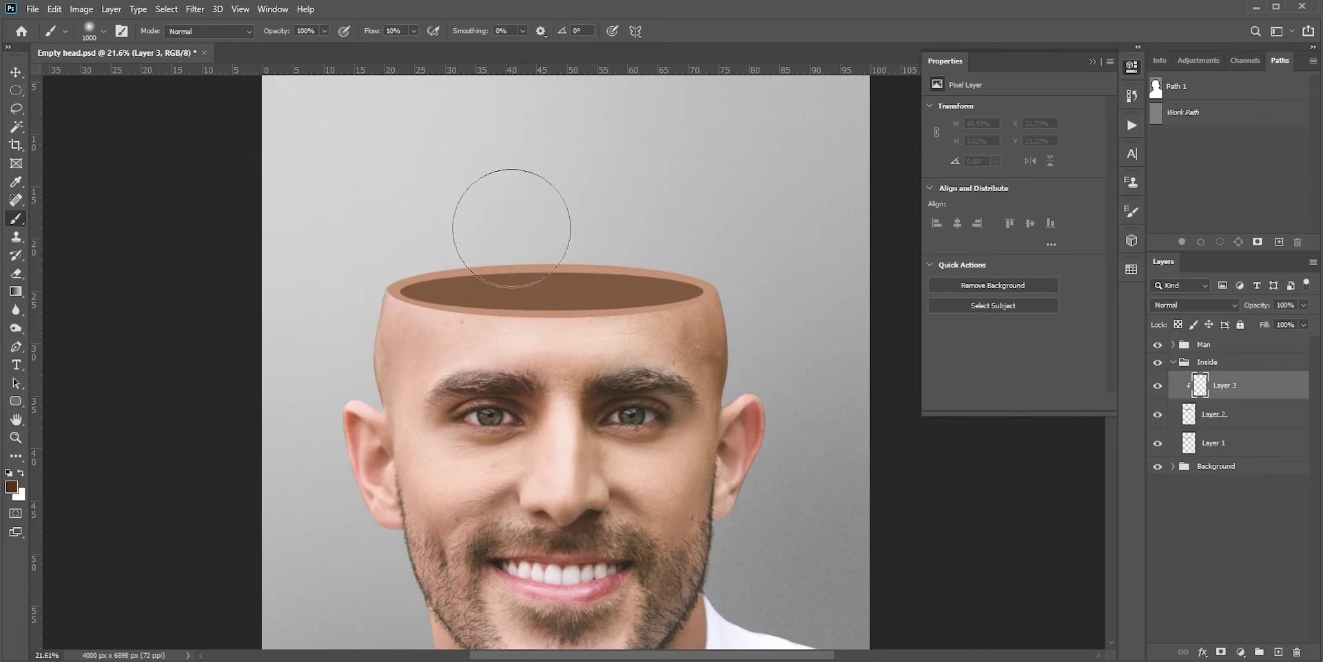
pyautogui.moveTo(540, 259)
pyautogui.mouseDown()
pyautogui.moveTo(557, 328)
pyautogui.moveTo(549, 225)
pyautogui.moveTo(554, 386)
pyautogui.moveTo(552, 245)
pyautogui.moveTo(524, 372)
pyautogui.moveTo(494, 221)
pyautogui.moveTo(512, 321)
pyautogui.moveTo(549, 296)
pyautogui.moveTo(606, 331)
pyautogui.moveTo(599, 230)
pyautogui.moveTo(594, 359)
pyautogui.moveTo(590, 260)
pyautogui.mouseUp()
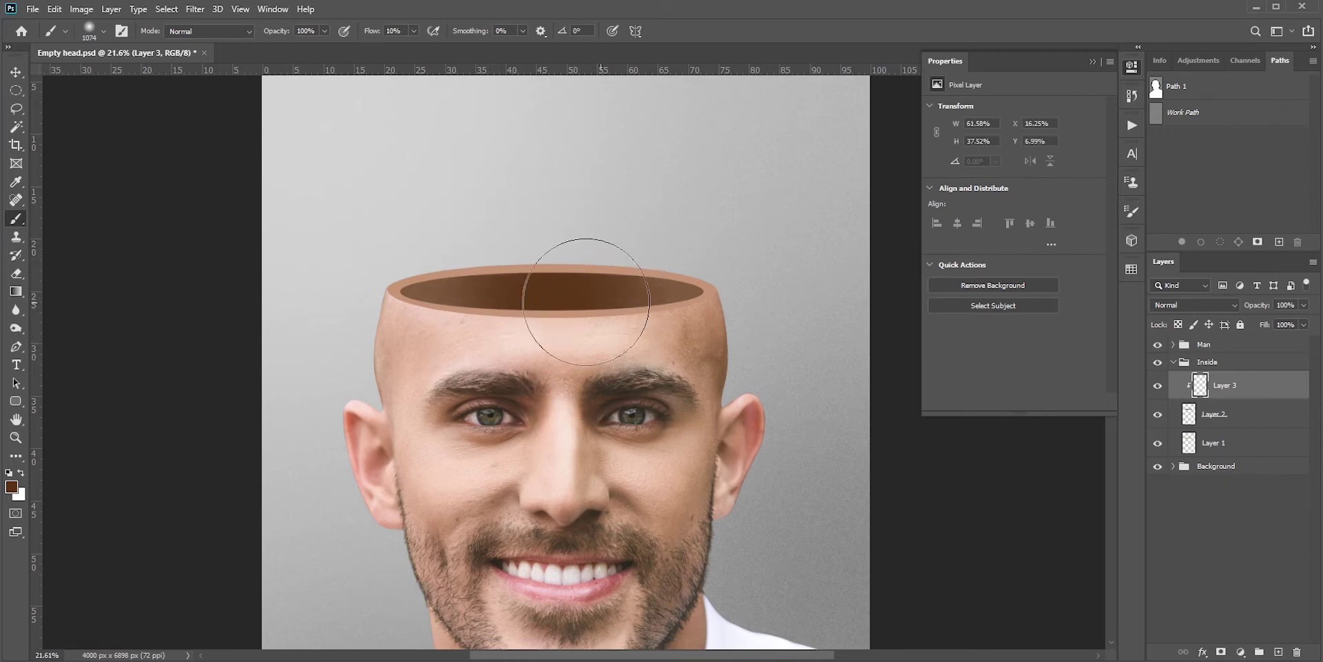
# - Add a new clipped layer above Layer 3 and set the brush's foreground colour to light brown aa8569
pyautogui.click(1278, 652)
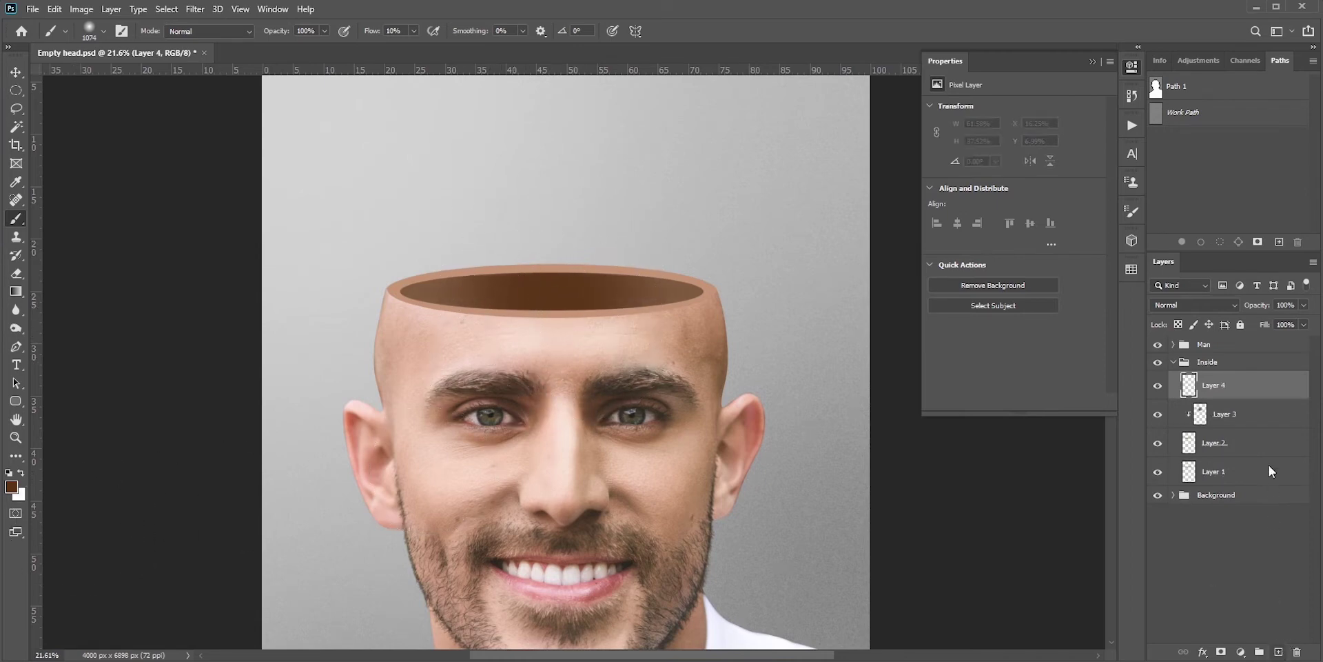
pyautogui.keyDown('alt'); pyautogui.click(1227, 398); pyautogui.keyUp('alt')
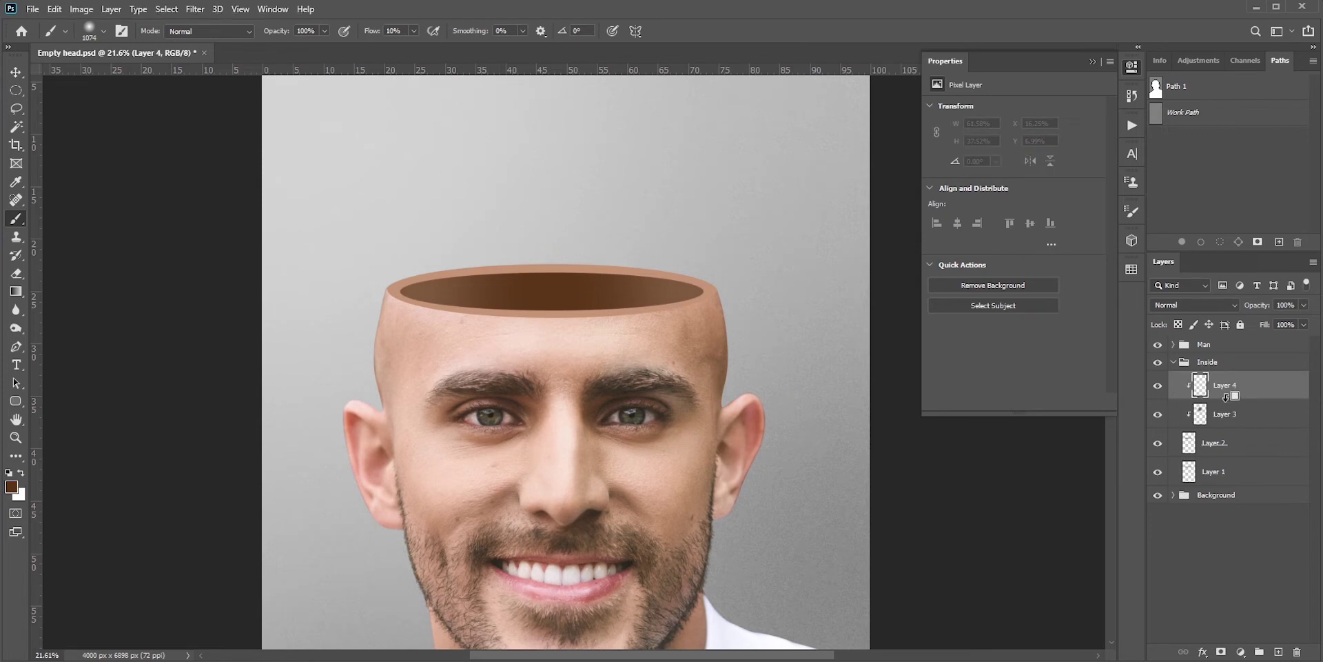
pyautogui.click(11, 487)
pyautogui.click(490, 285)
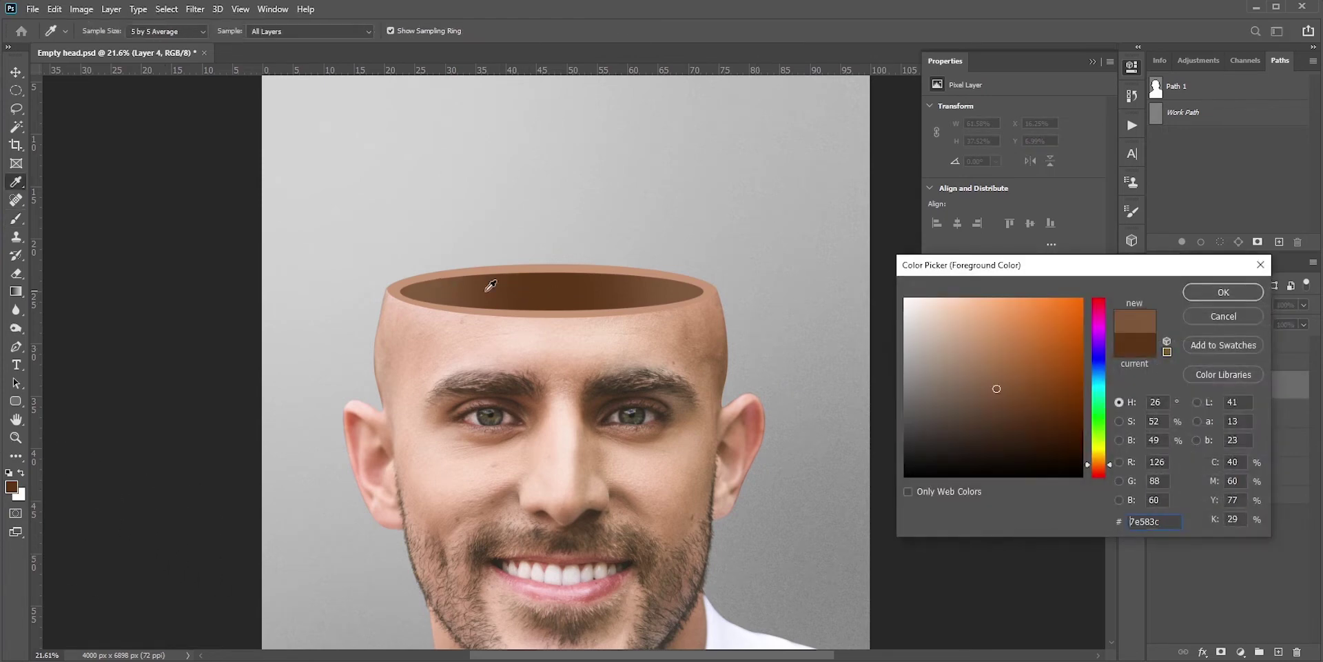
pyautogui.moveTo(995, 391); pyautogui.dragTo(972, 358)
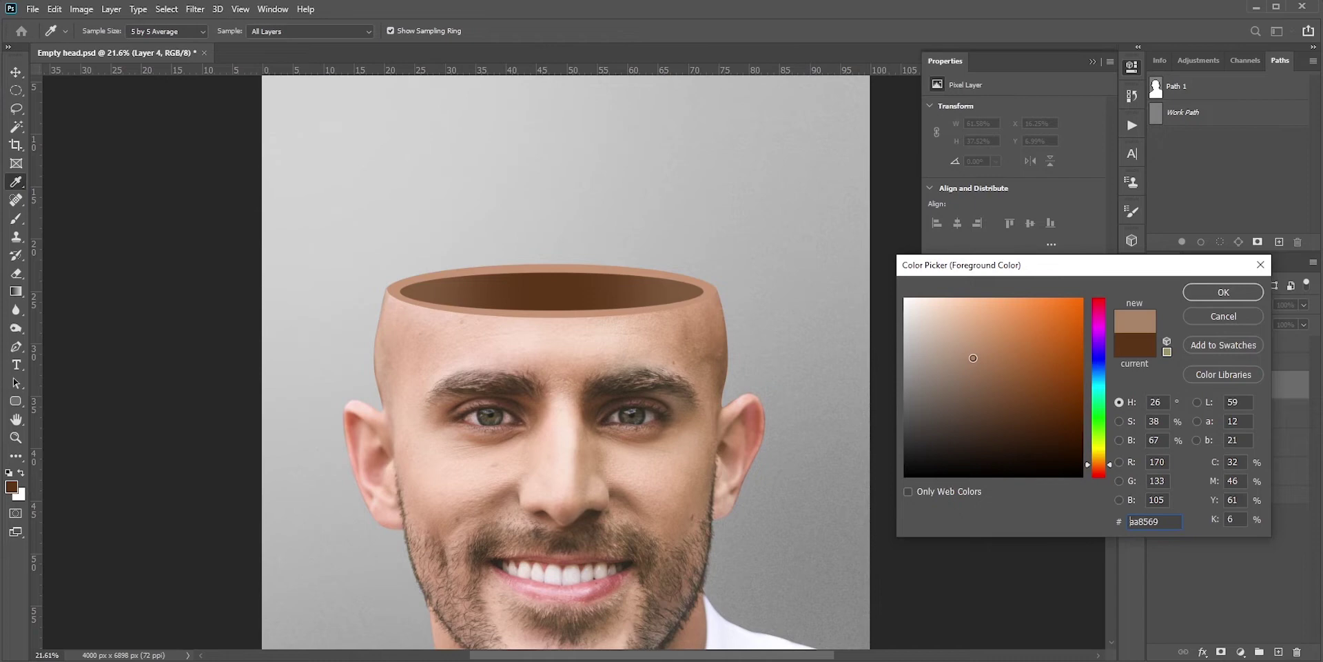
pyautogui.click(1206, 294)
pyautogui.press('b')
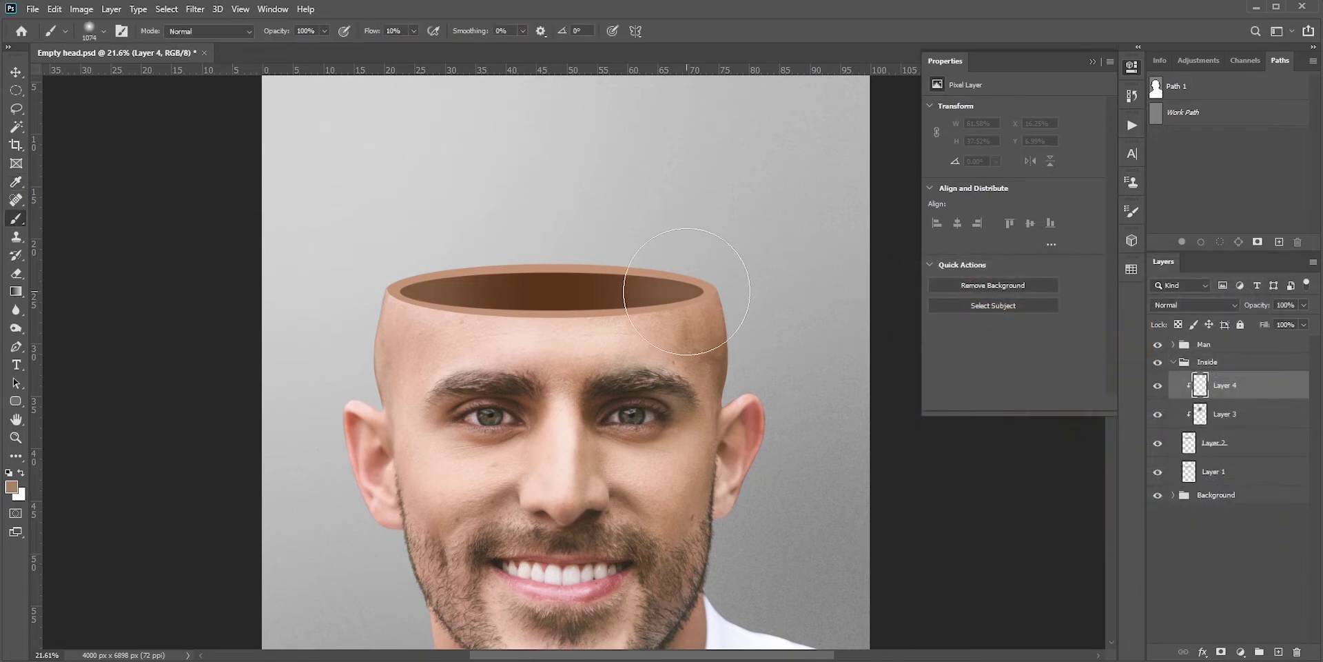
# - Brush light brown over both ends of the inner ellipse on Layer 4, and toggle Layers 3 and 4 to compare the shading
pyautogui.moveTo(686, 290); pyautogui.dragTo(422, 307)
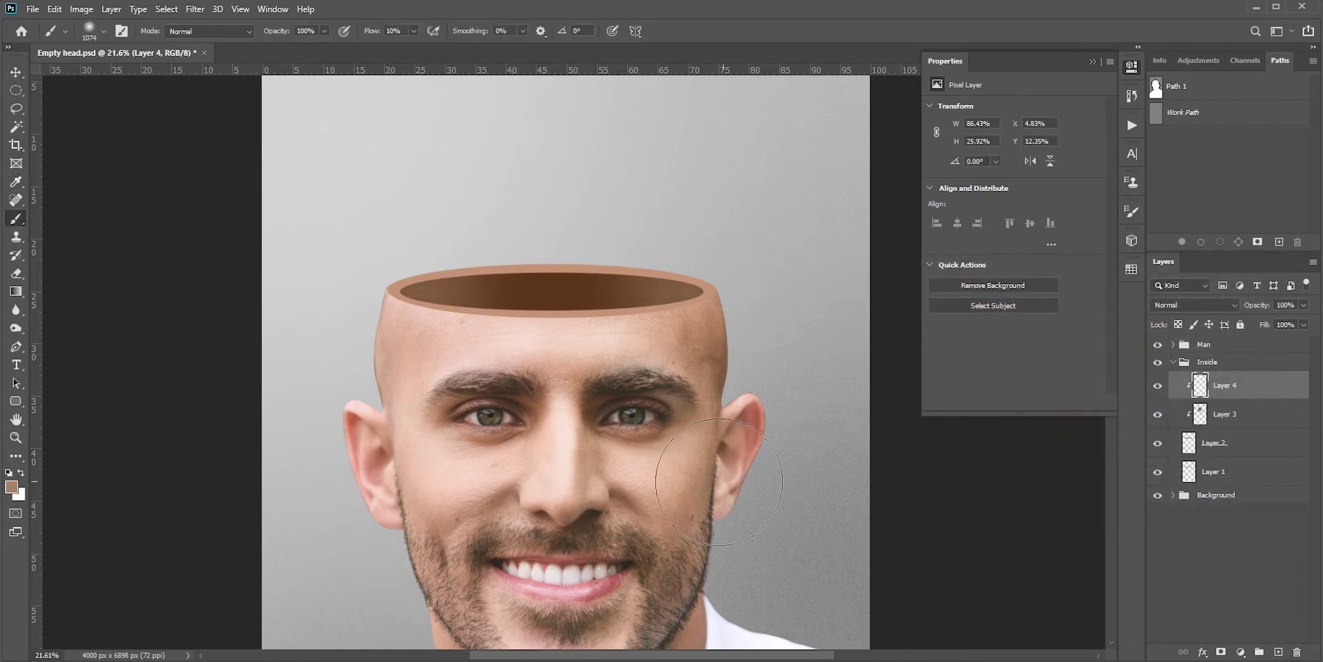
pyautogui.moveTo(666, 445); pyautogui.dragTo(671, 443)
pyautogui.moveTo(425, 301)
pyautogui.mouseDown()
pyautogui.moveTo(436, 290)
pyautogui.moveTo(426, 366)
pyautogui.mouseUp()
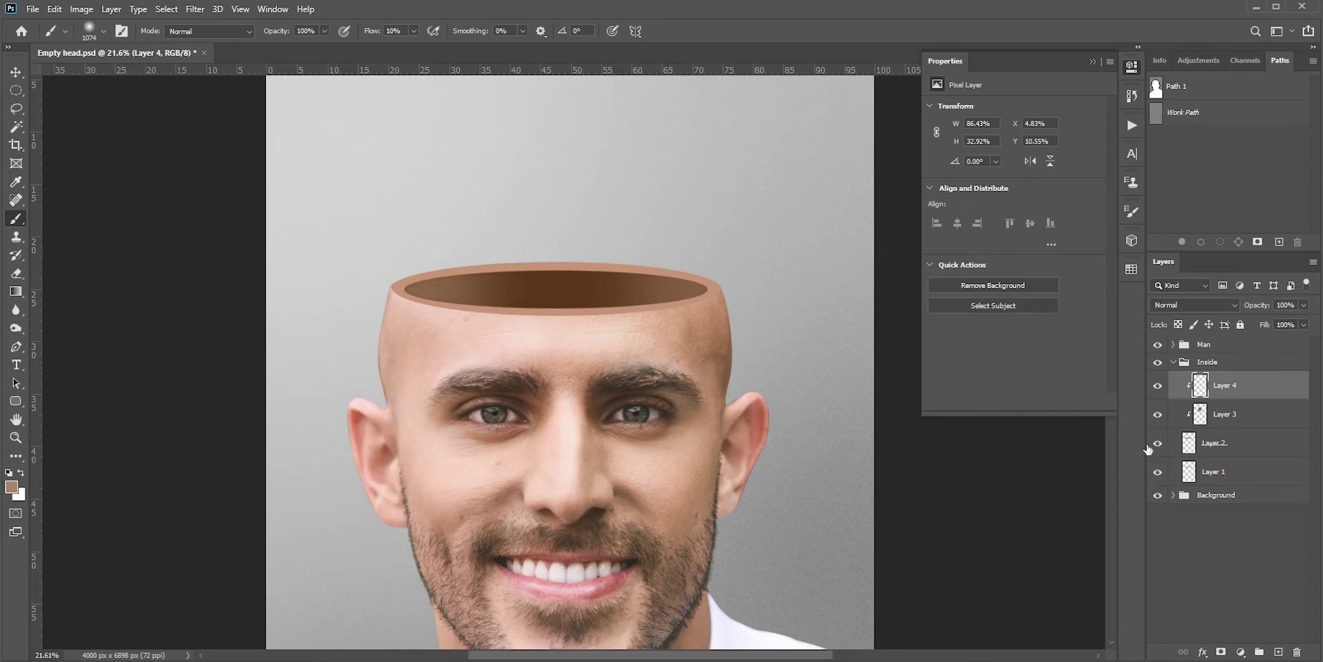
pyautogui.click(1159, 414)
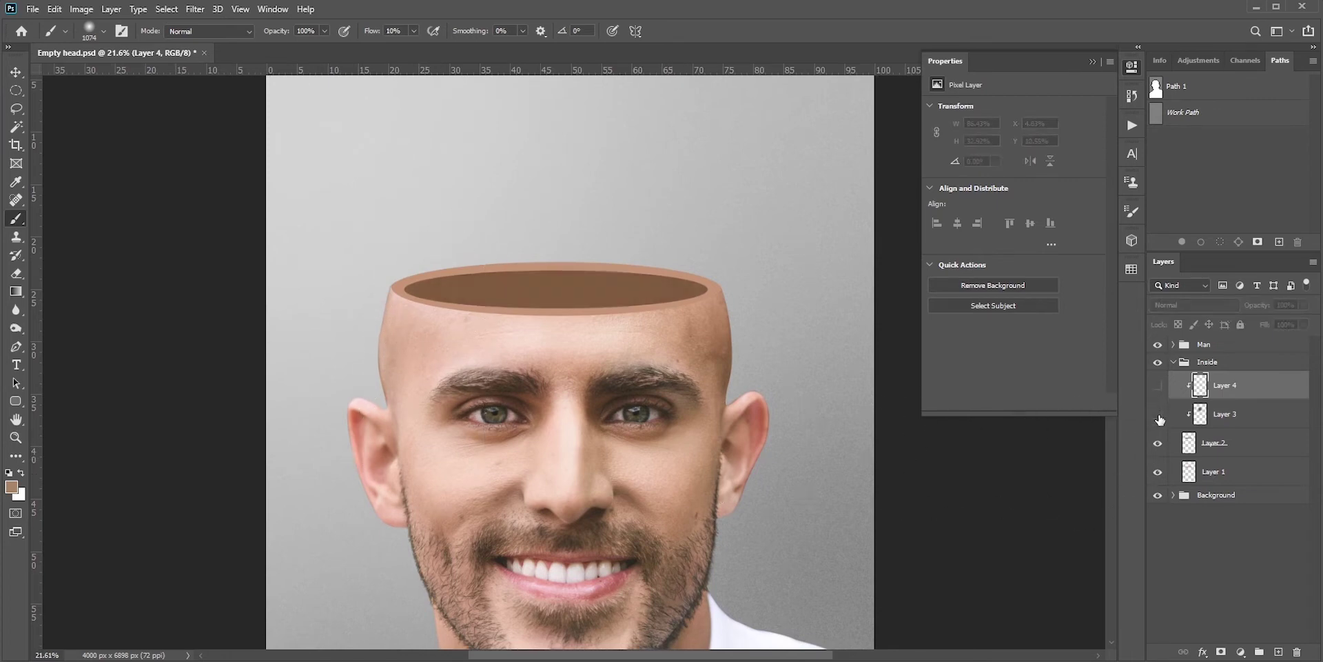
pyautogui.click(1158, 385)
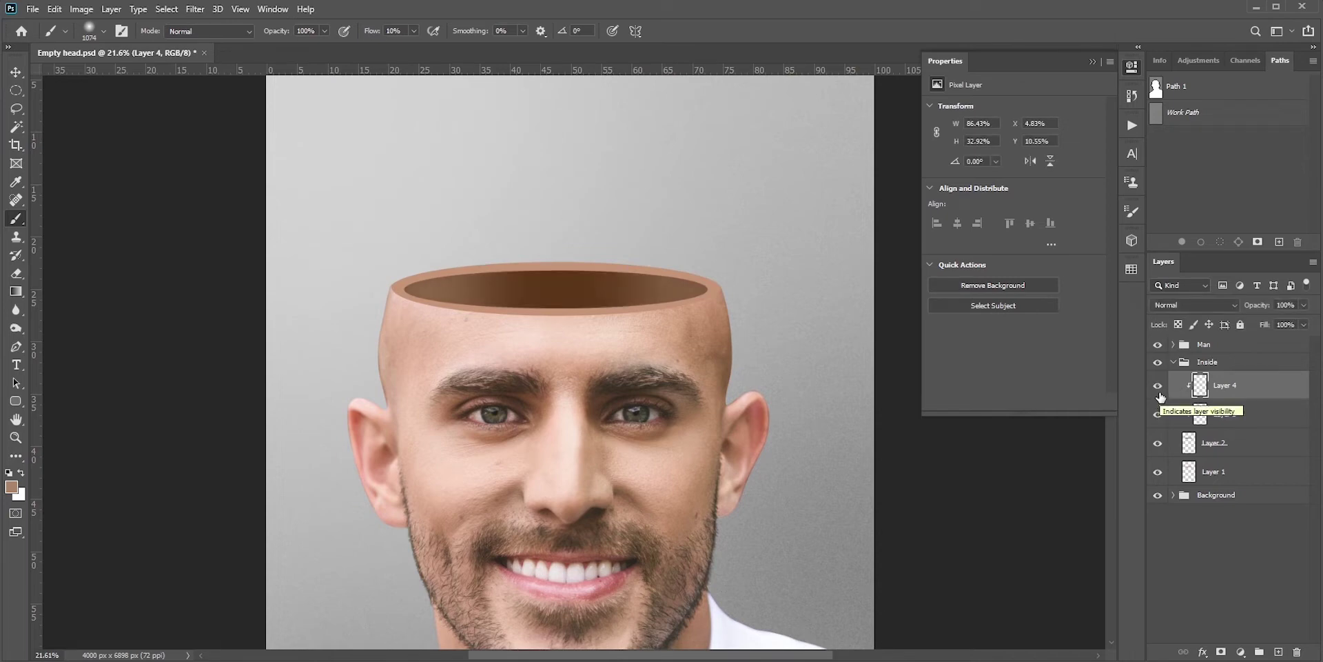
# - Add a new layer directly above Layer 1 and clip it to Layer 1
pyautogui.click(1232, 448)
pyautogui.click(1212, 473)
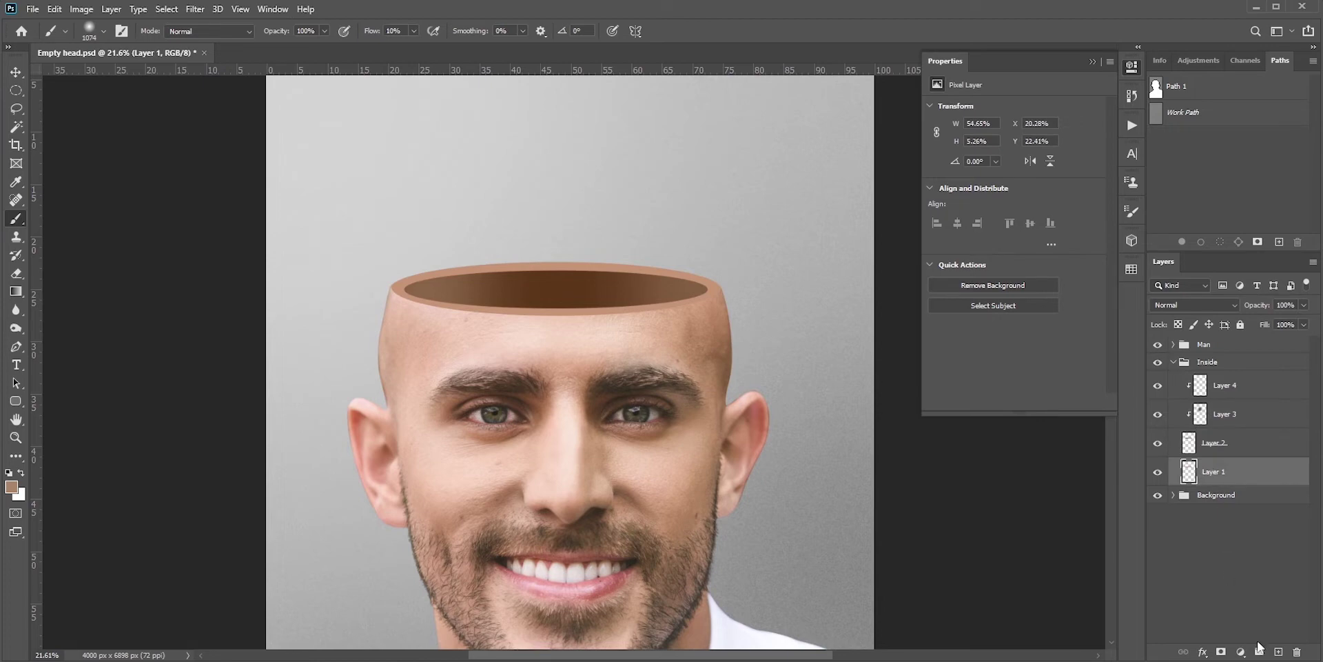
pyautogui.click(1278, 651)
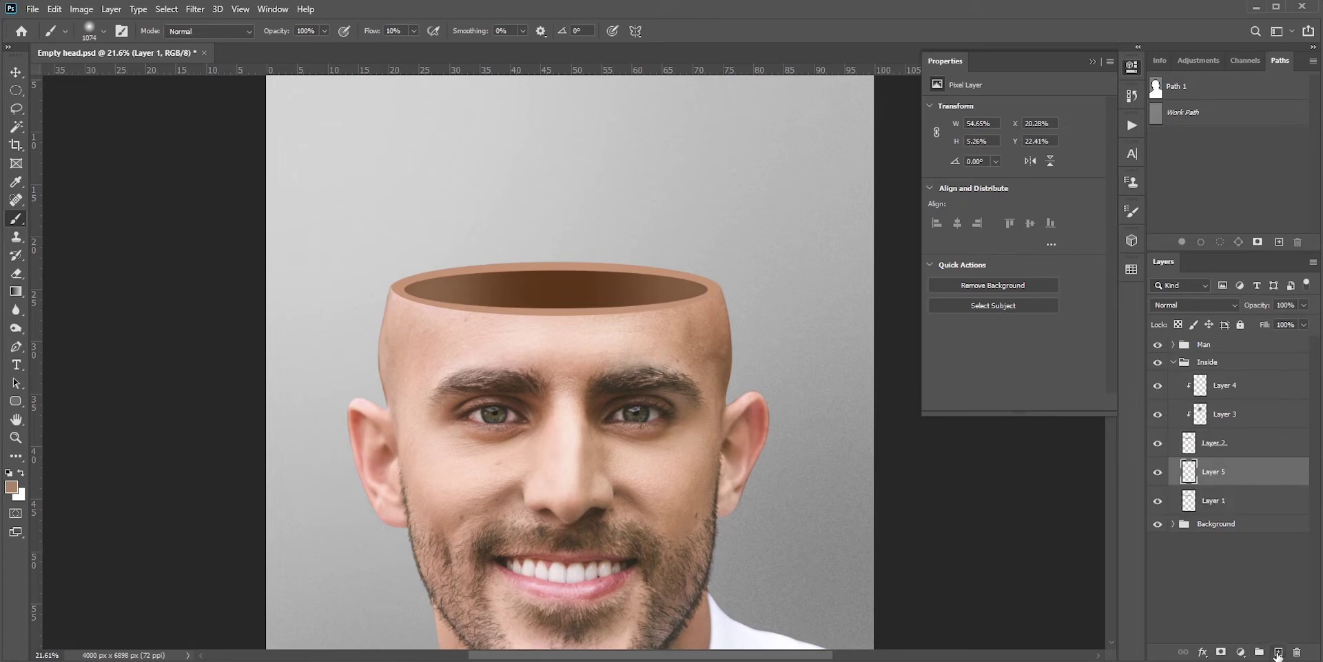
pyautogui.keyDown('alt'); pyautogui.click(1207, 479); pyautogui.keyUp('alt')
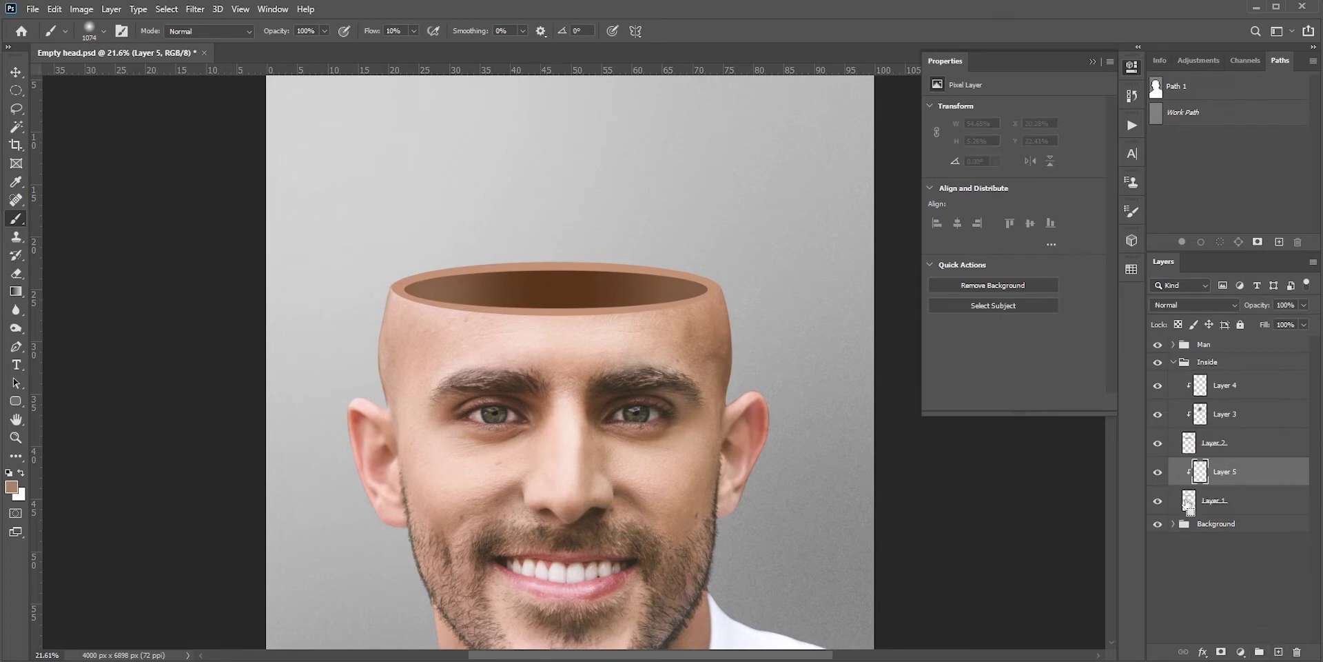
# - Load Layer 1's outer ellipse as a selection and shift the selection slightly upward to leave a thin strip along the rim's front edge
pyautogui.keyDown('ctrl'); pyautogui.click(1189, 503); pyautogui.keyUp('ctrl')
pyautogui.scroll(2, 550, 319)
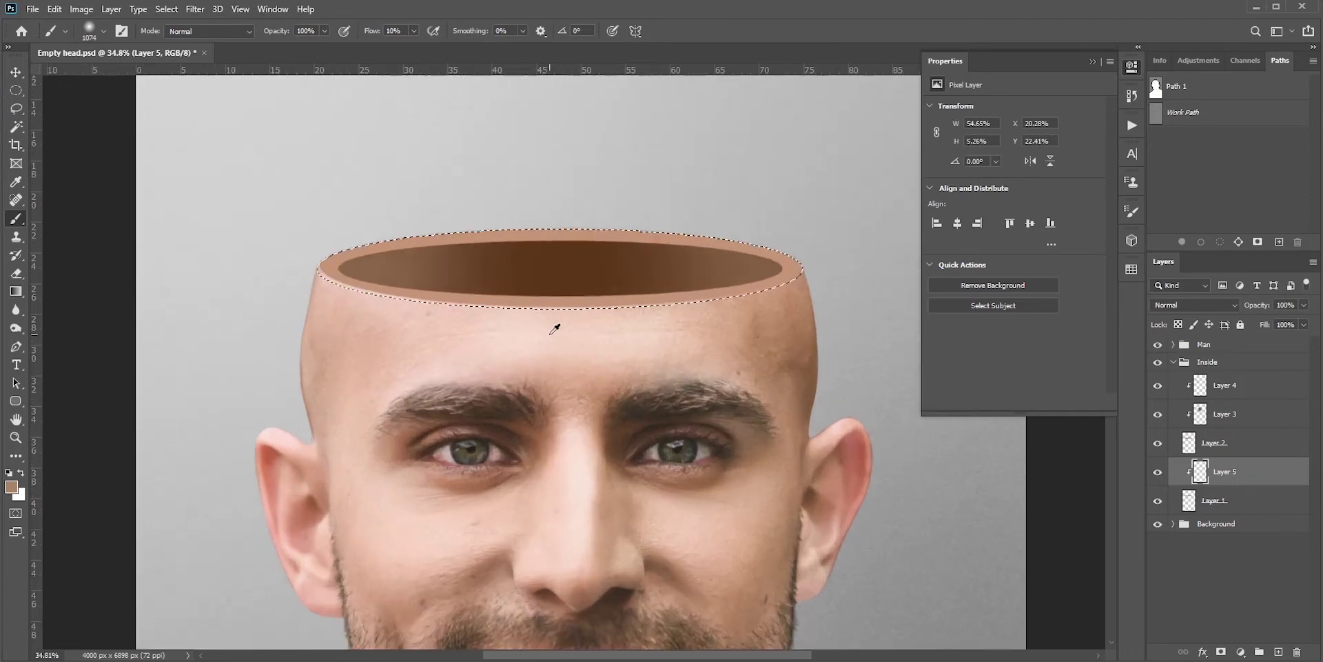
pyautogui.scroll(2, 555, 329)
pyautogui.scroll(1, 600, 339)
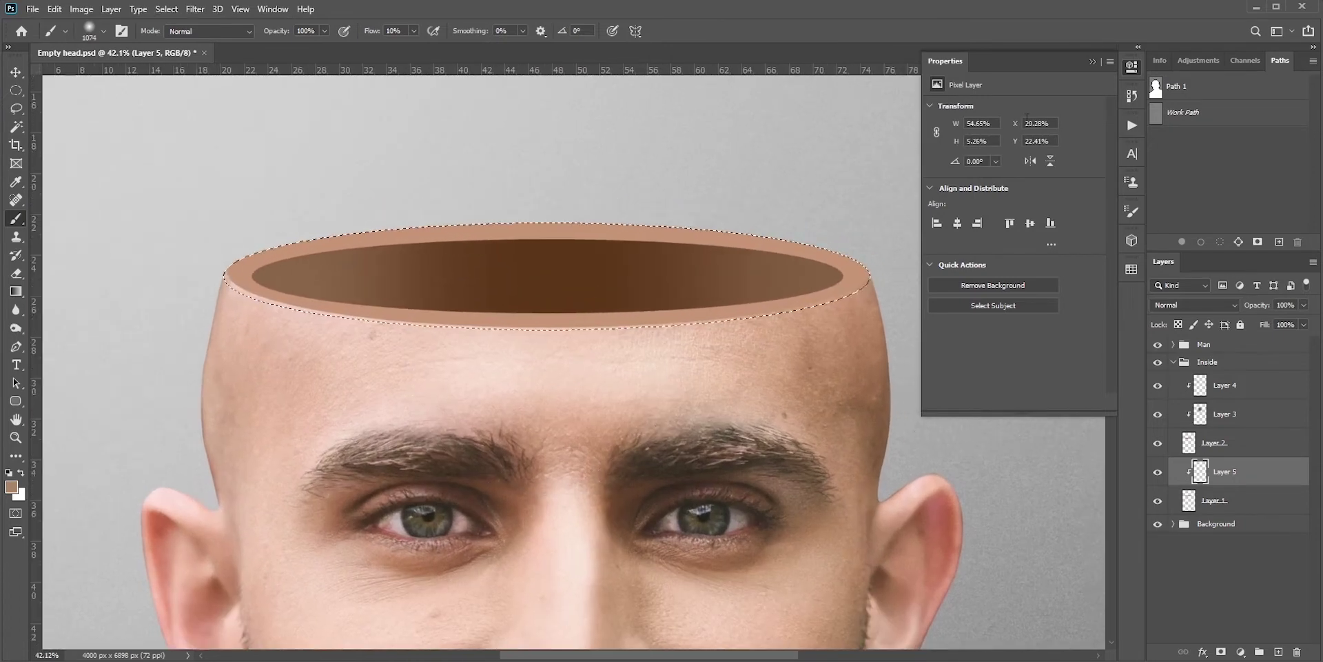
pyautogui.click(1093, 61)
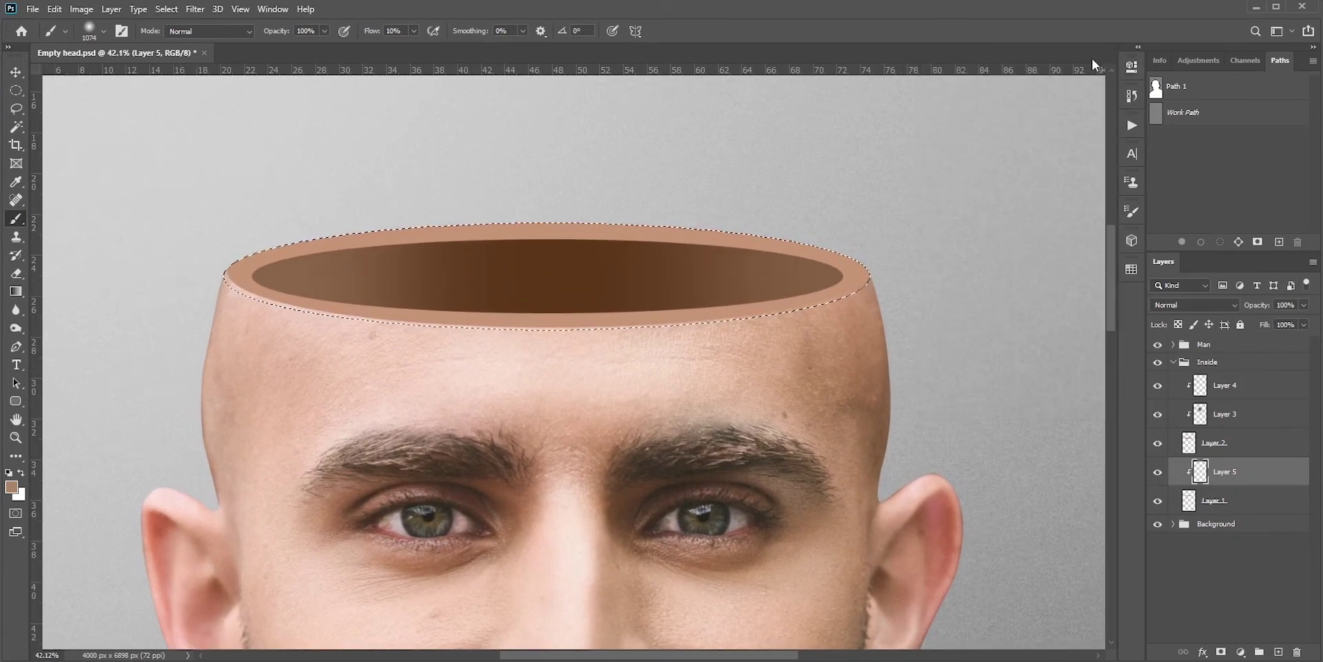
pyautogui.click(15, 110)
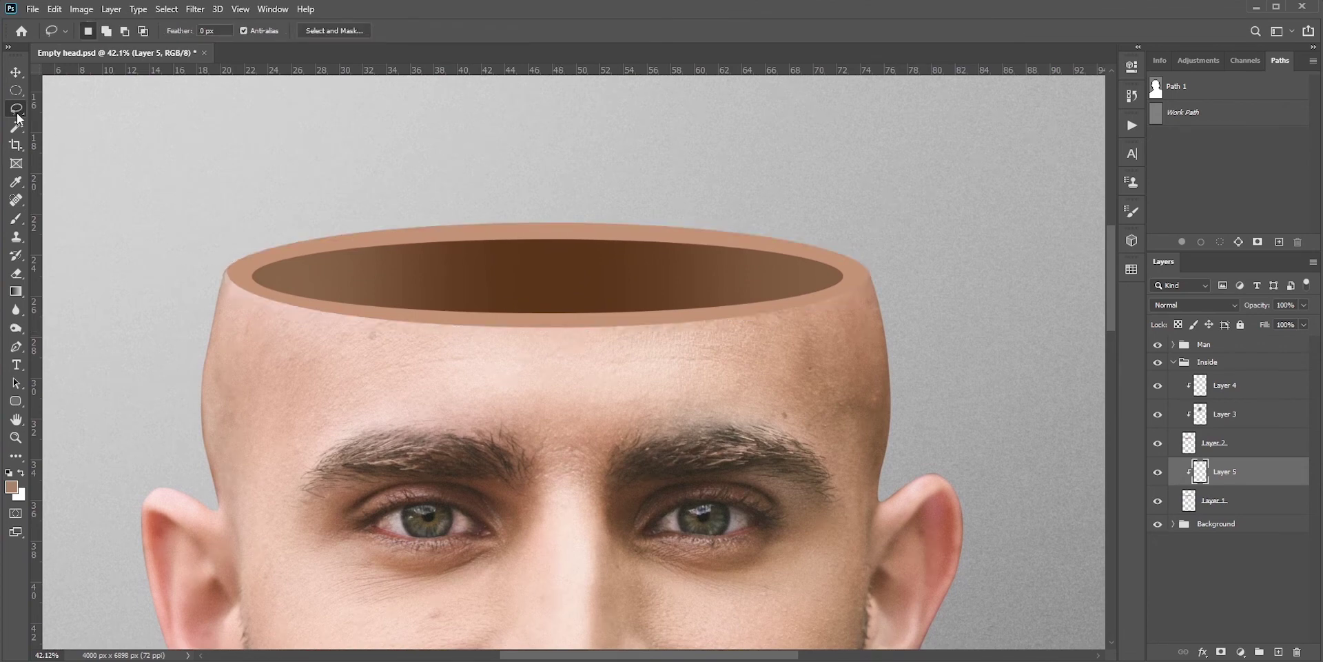
pyautogui.hotkey('ctrl', 'shift', 'd')
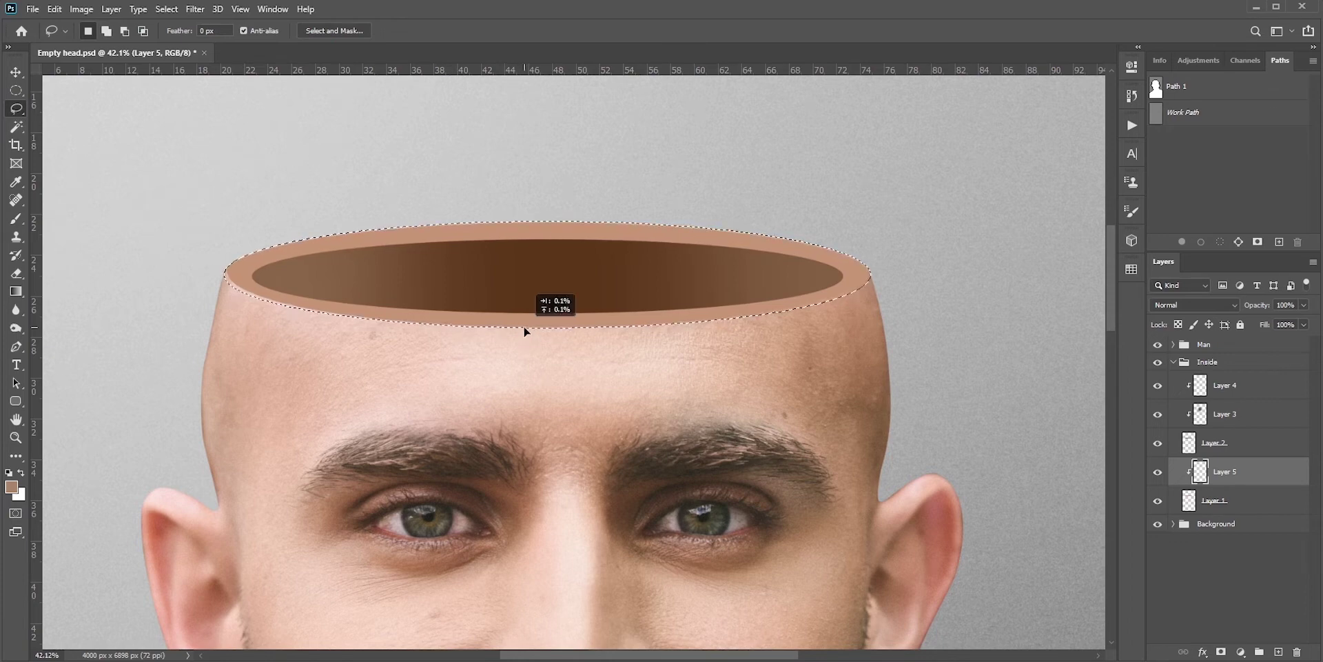
pyautogui.moveTo(525, 330); pyautogui.dragTo(523, 323)
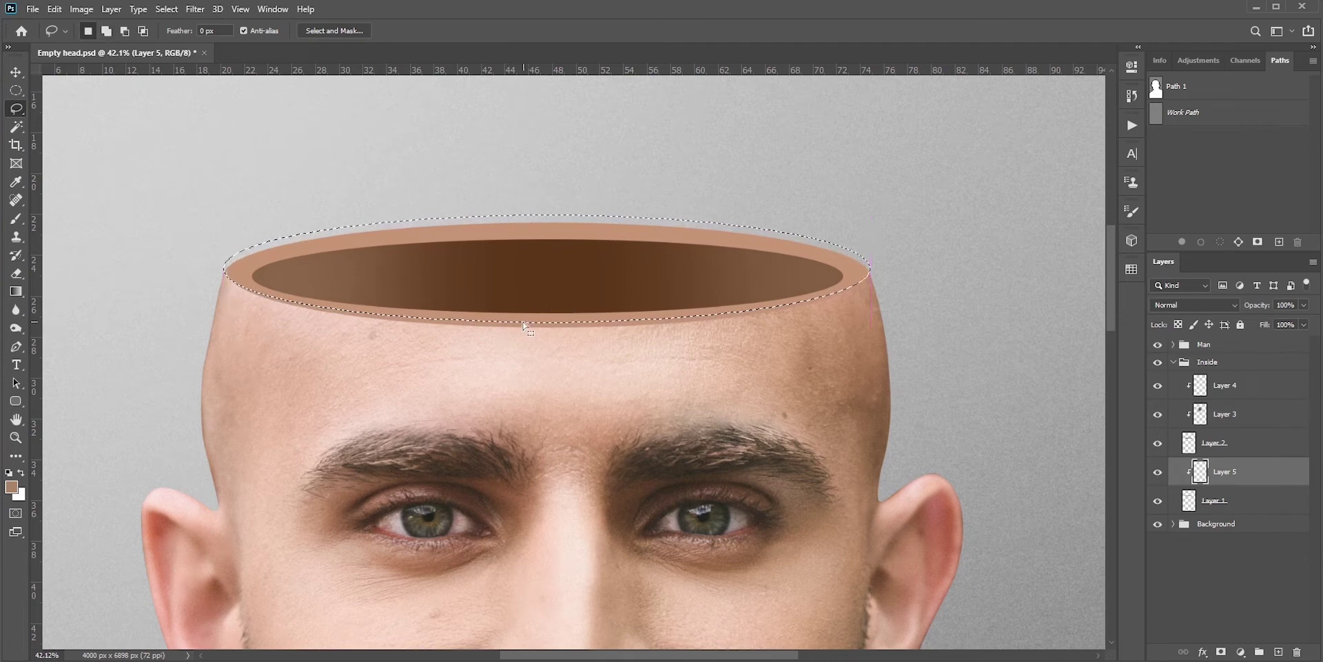
# - Set the foreground colour to white ffffff and choose a Hard Round brush of 143 px with 100% flow
pyautogui.click(13, 489)
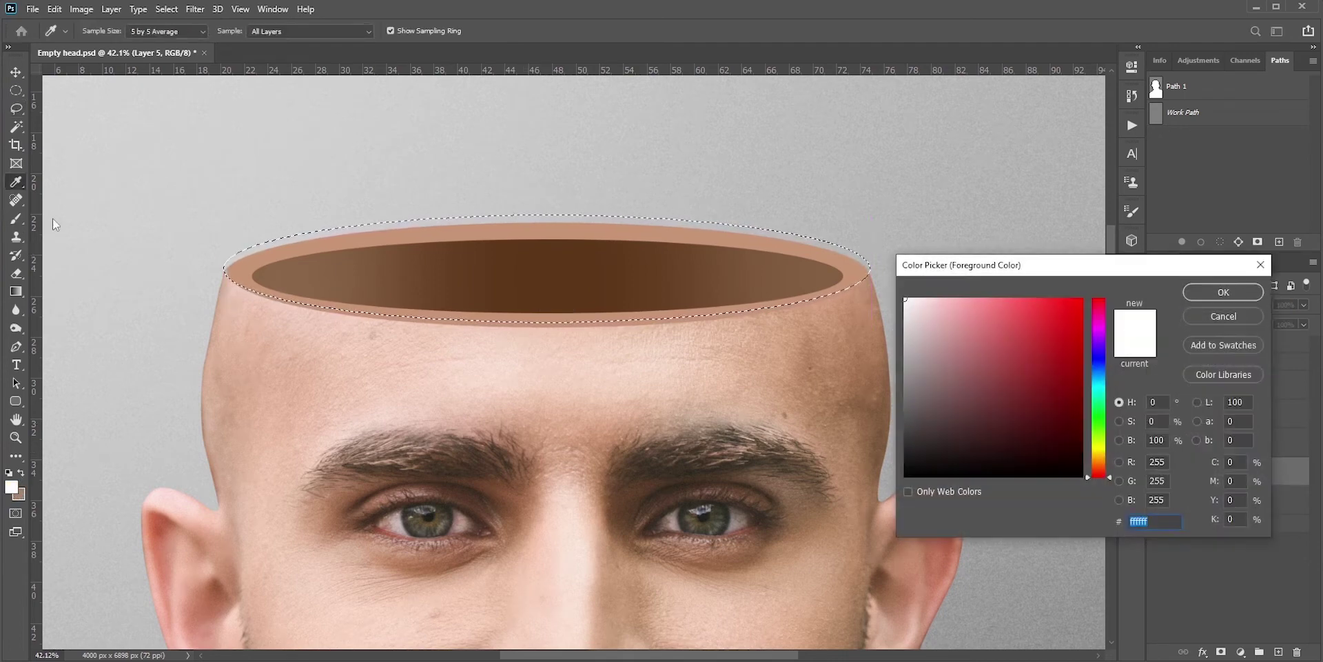
pyautogui.click(1223, 292)
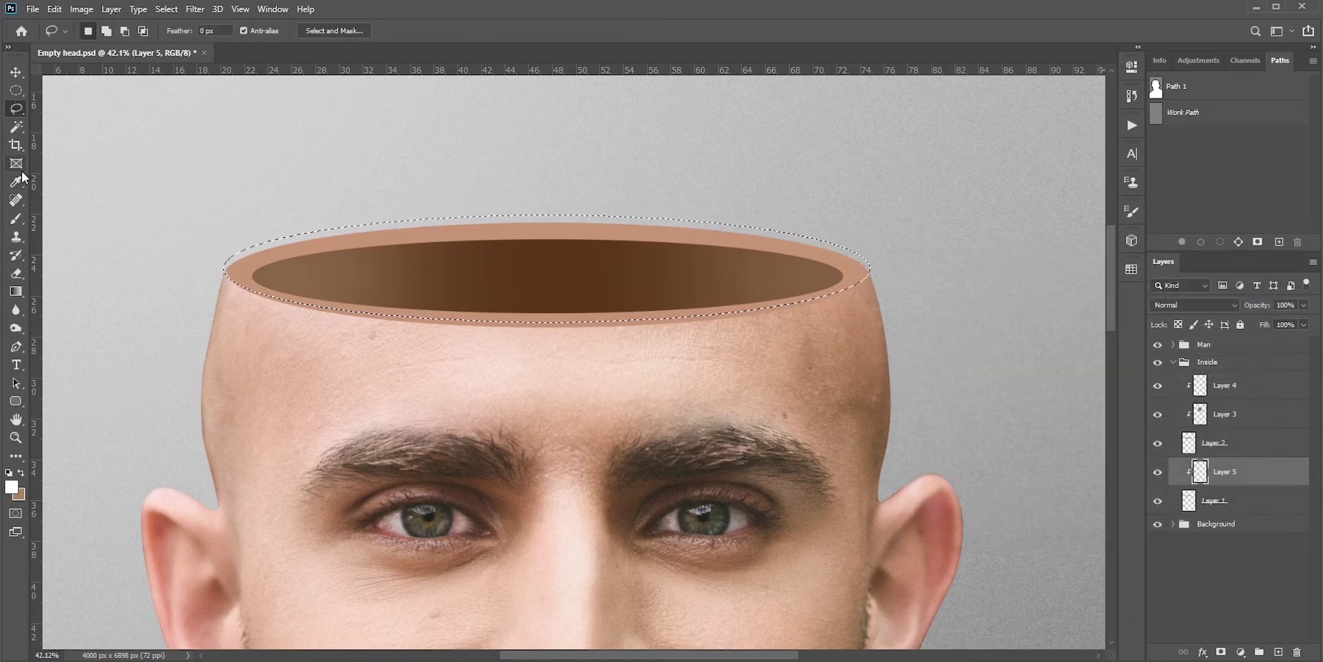
pyautogui.click(16, 218)
pyautogui.click(103, 31)
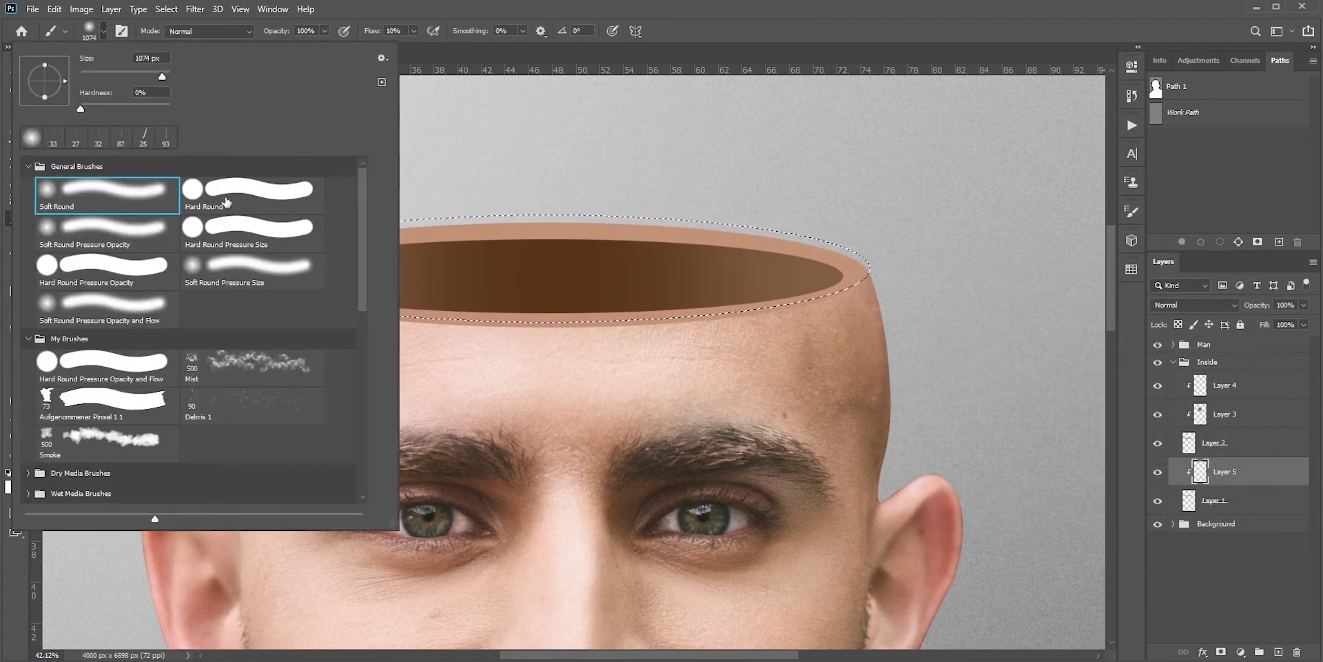
pyautogui.doubleClick(53, 195)
pyautogui.moveTo(561, 414); pyautogui.dragTo(399, 412)
pyautogui.moveTo(372, 35); pyautogui.dragTo(435, 35)
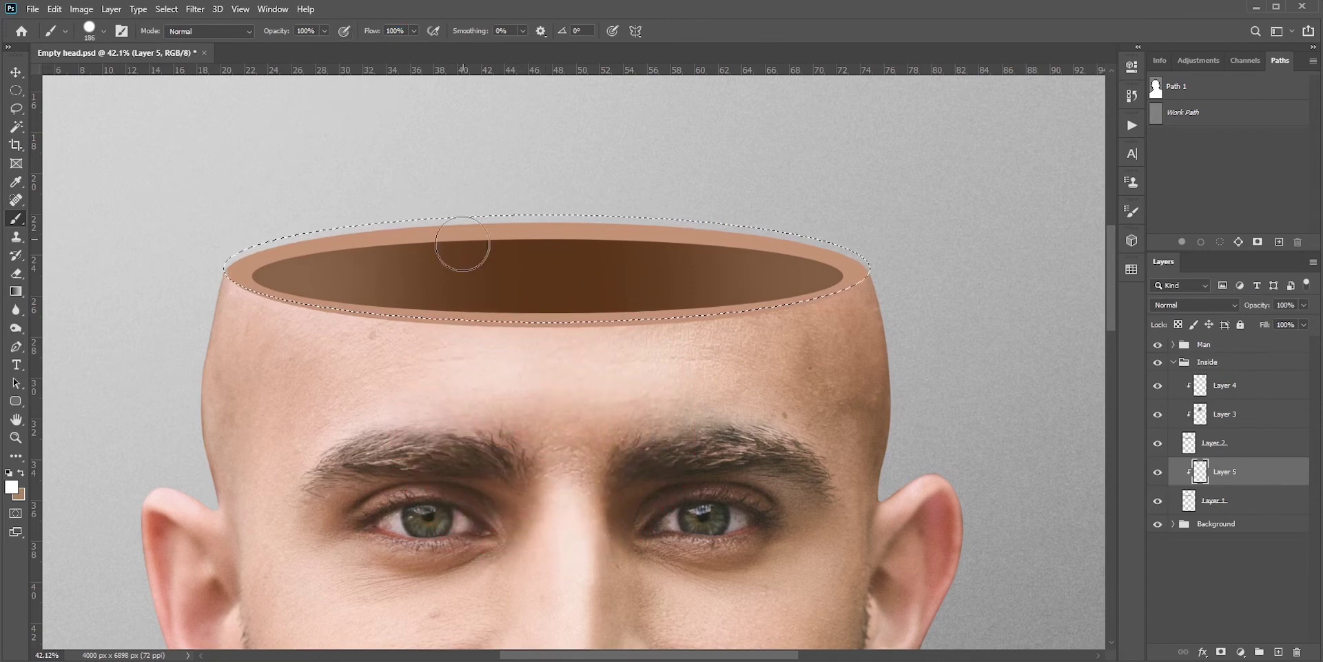
pyautogui.scroll(2, 540, 369)
pyautogui.moveTo(540, 370); pyautogui.dragTo(534, 368)
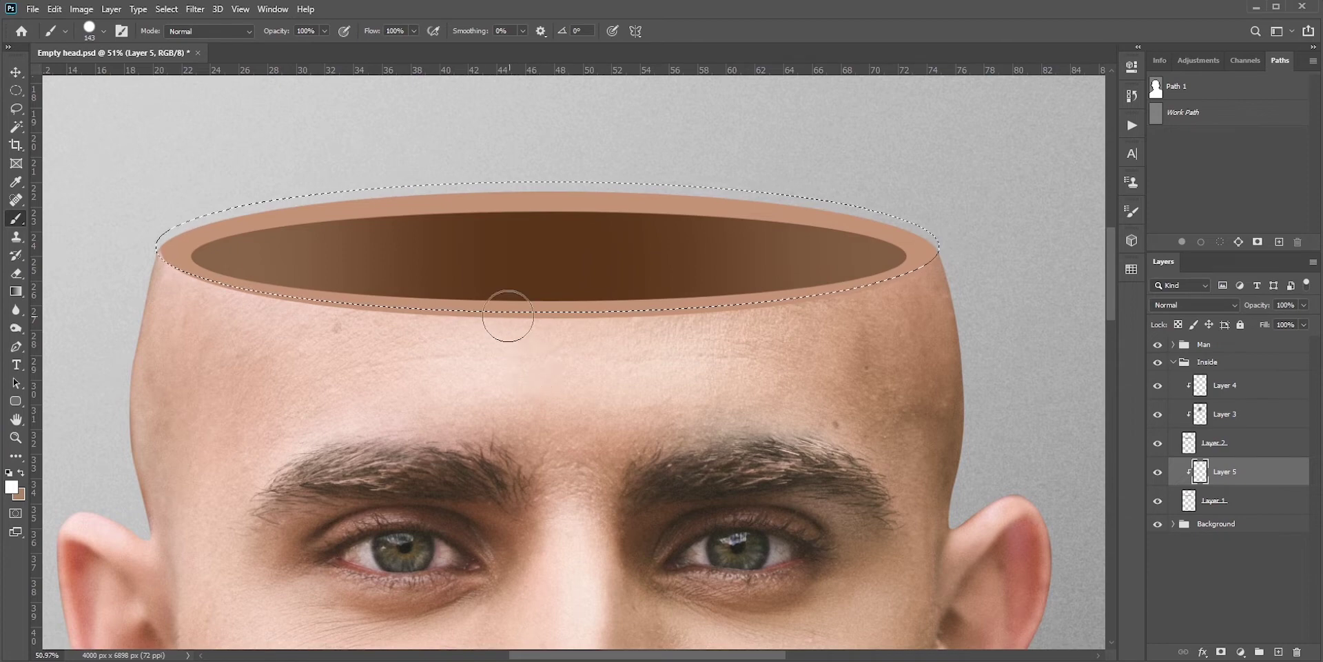
# - Undo the thick test stroke, lower the selection slightly and paint a thin white highlight along the rim's front outer edge on Layer 5
pyautogui.moveTo(540, 324); pyautogui.dragTo(395, 331)
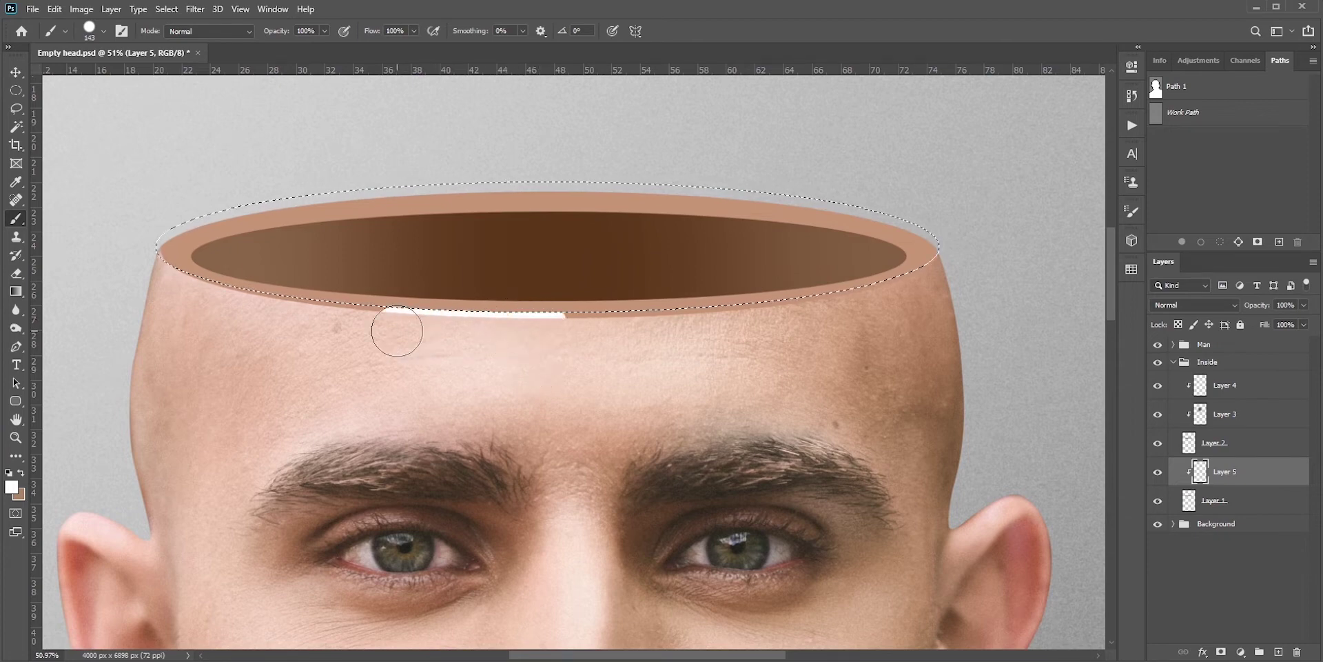
pyautogui.hotkey('ctrl', 'z')
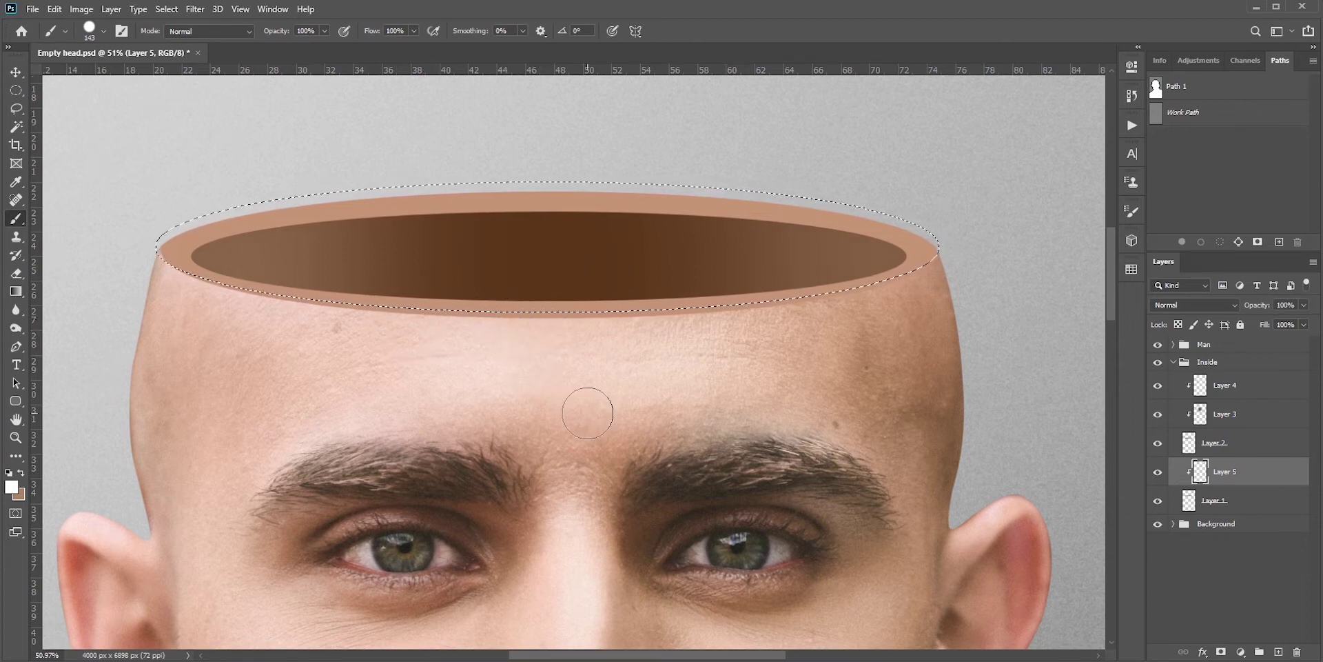
pyautogui.click(16, 109)
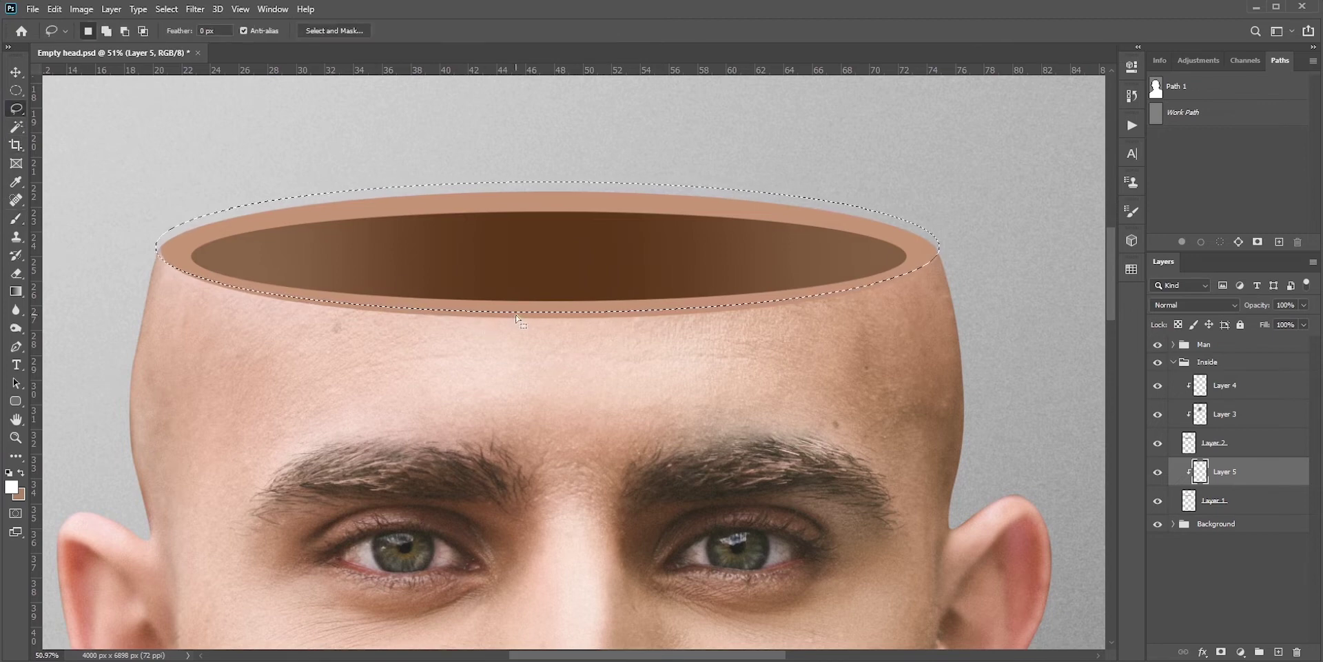
pyautogui.moveTo(517, 317); pyautogui.dragTo(522, 323)
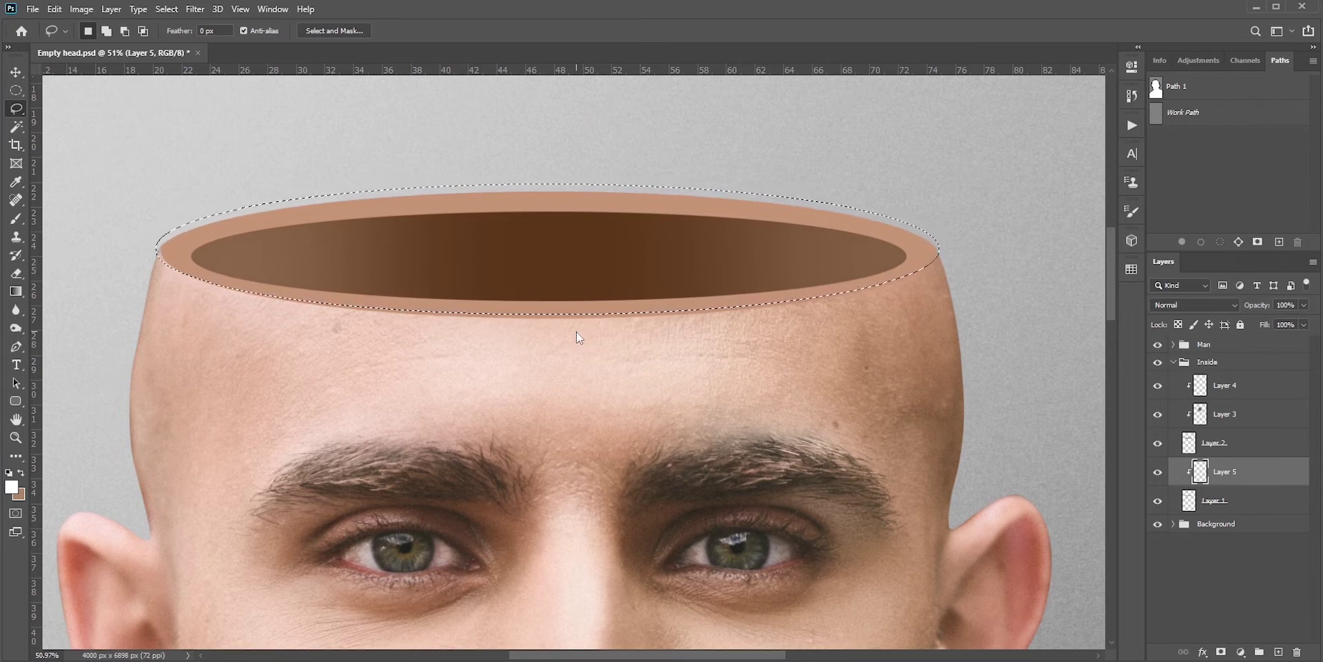
pyautogui.press('b')
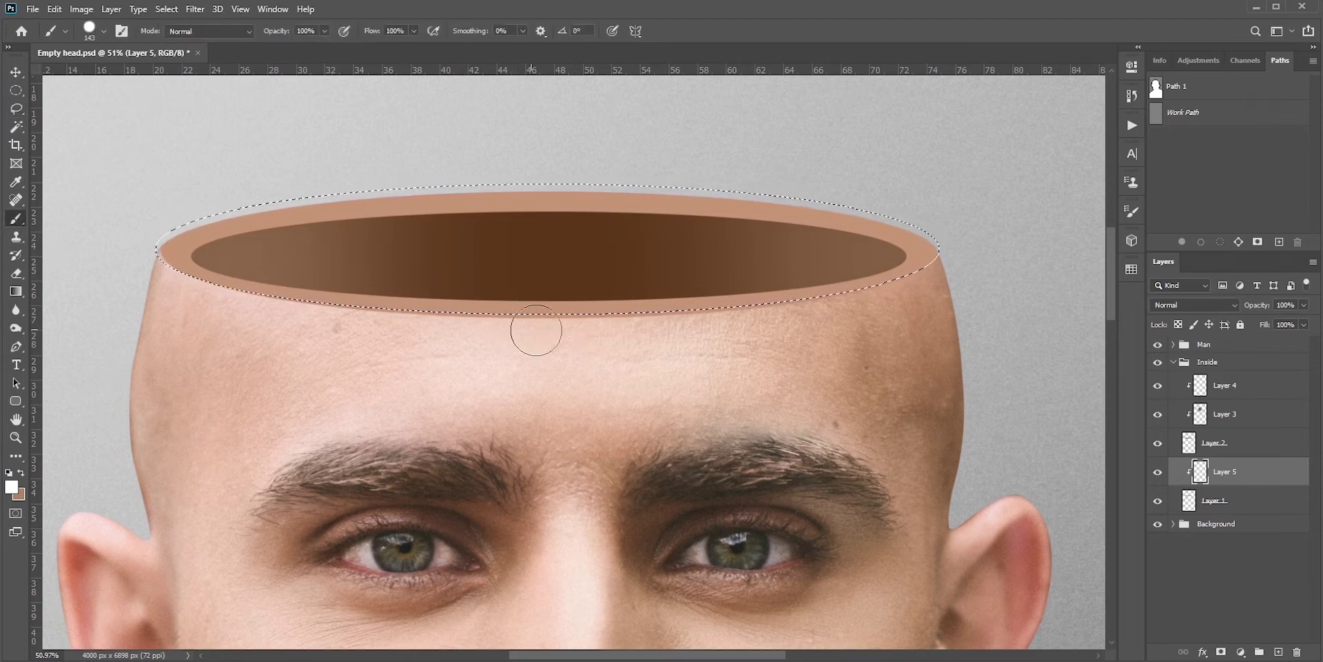
pyautogui.moveTo(535, 331)
pyautogui.mouseDown()
pyautogui.moveTo(849, 315)
pyautogui.moveTo(358, 331)
pyautogui.mouseUp()
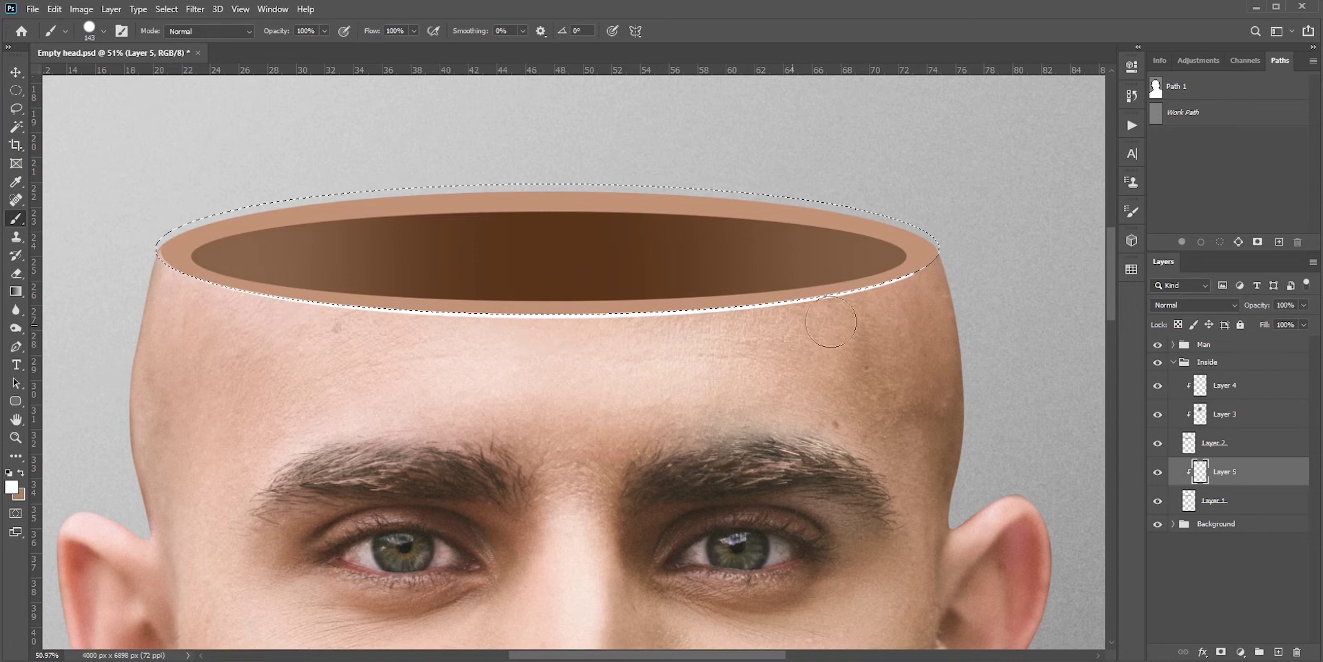
# - Move the selection just below the rim's back outer edge and paint a thin white highlight along that edge
pyautogui.click(21, 107)
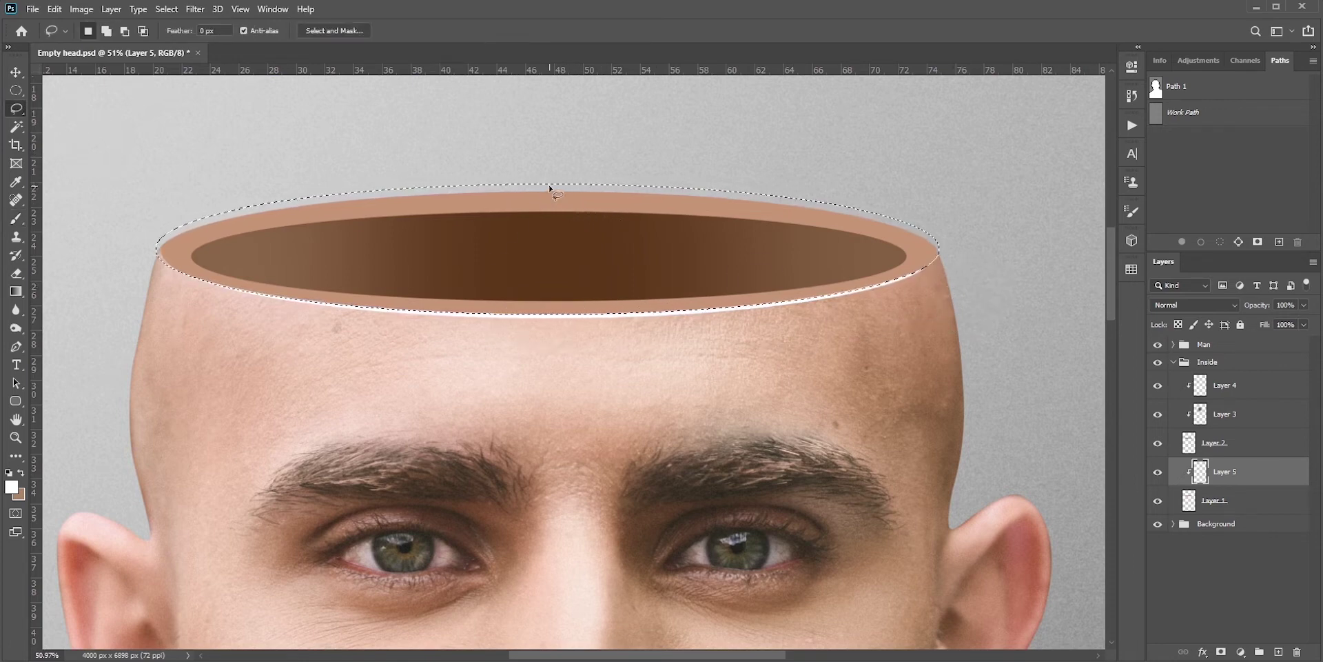
pyautogui.moveTo(552, 187); pyautogui.dragTo(552, 200)
pyautogui.press('b')
pyautogui.moveTo(615, 193)
pyautogui.mouseDown()
pyautogui.moveTo(523, 178)
pyautogui.moveTo(304, 183)
pyautogui.moveTo(177, 207)
pyautogui.moveTo(160, 245)
pyautogui.moveTo(700, 183)
pyautogui.moveTo(847, 207)
pyautogui.moveTo(940, 258)
pyautogui.mouseUp()
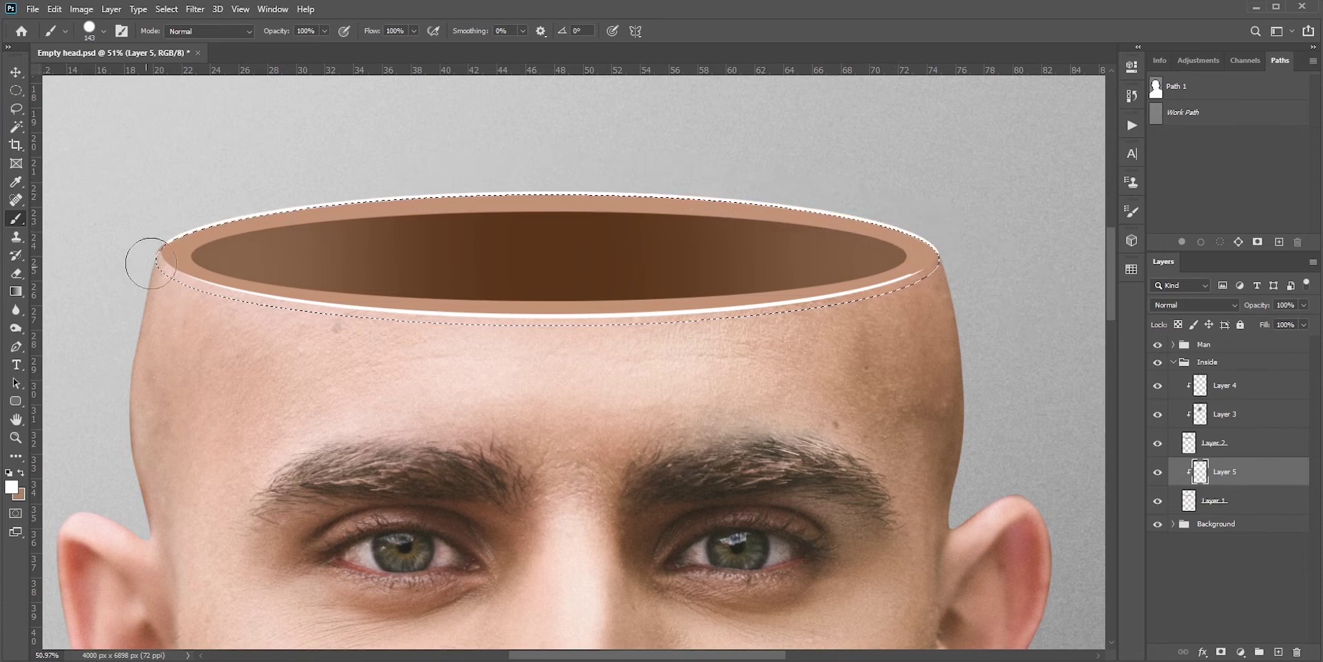
# - With the selection cleared, lower Layer 5's opacity to 63% and add a layer mask to it
pyautogui.hotkey('ctrl', 'd')
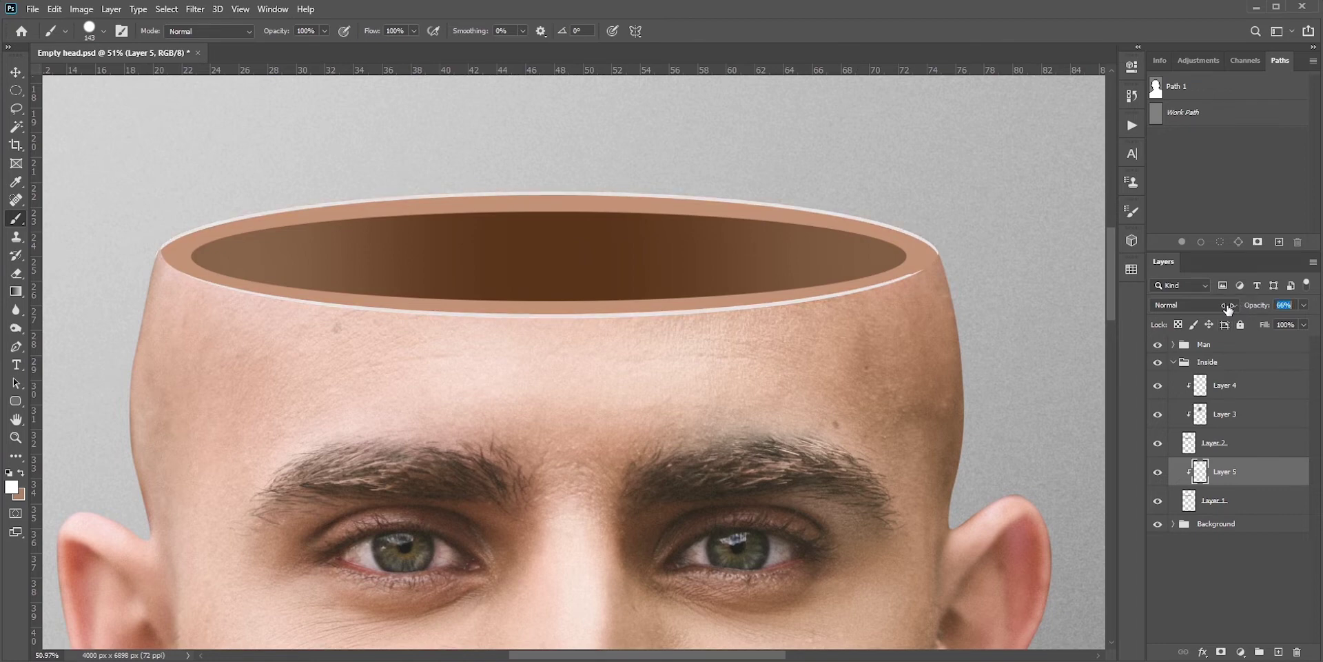
pyautogui.moveTo(1228, 310); pyautogui.dragTo(1225, 309)
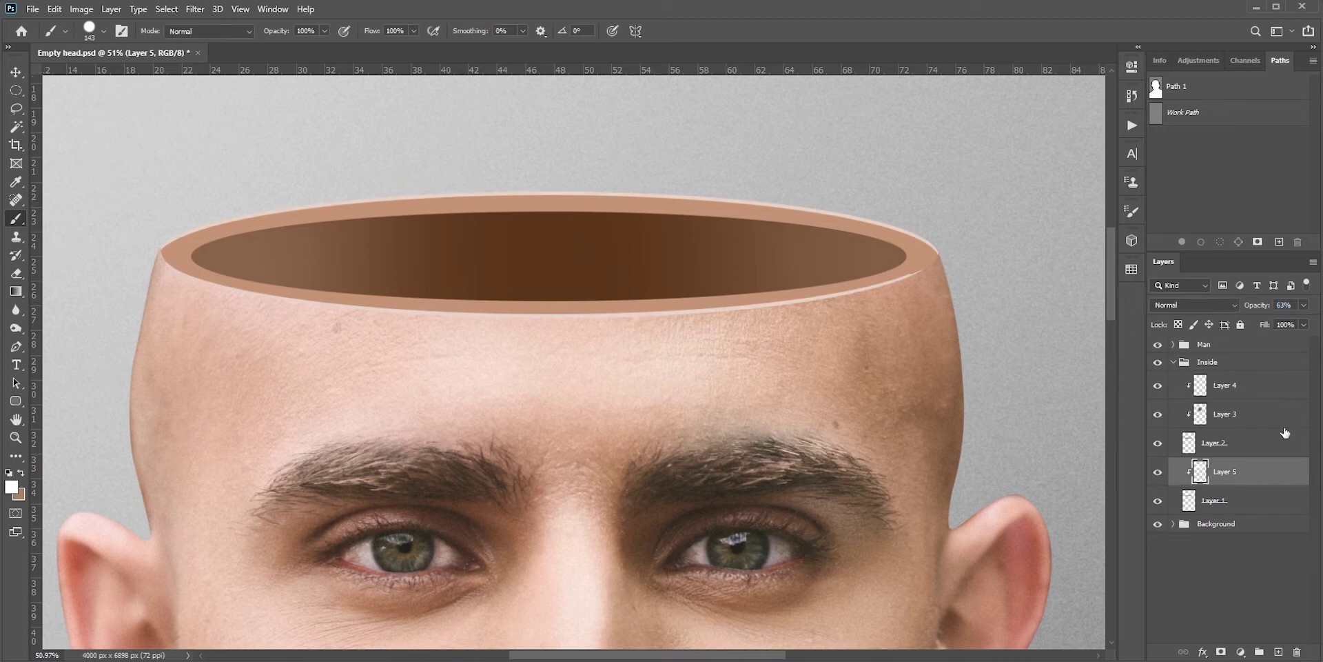
pyautogui.click(1220, 652)
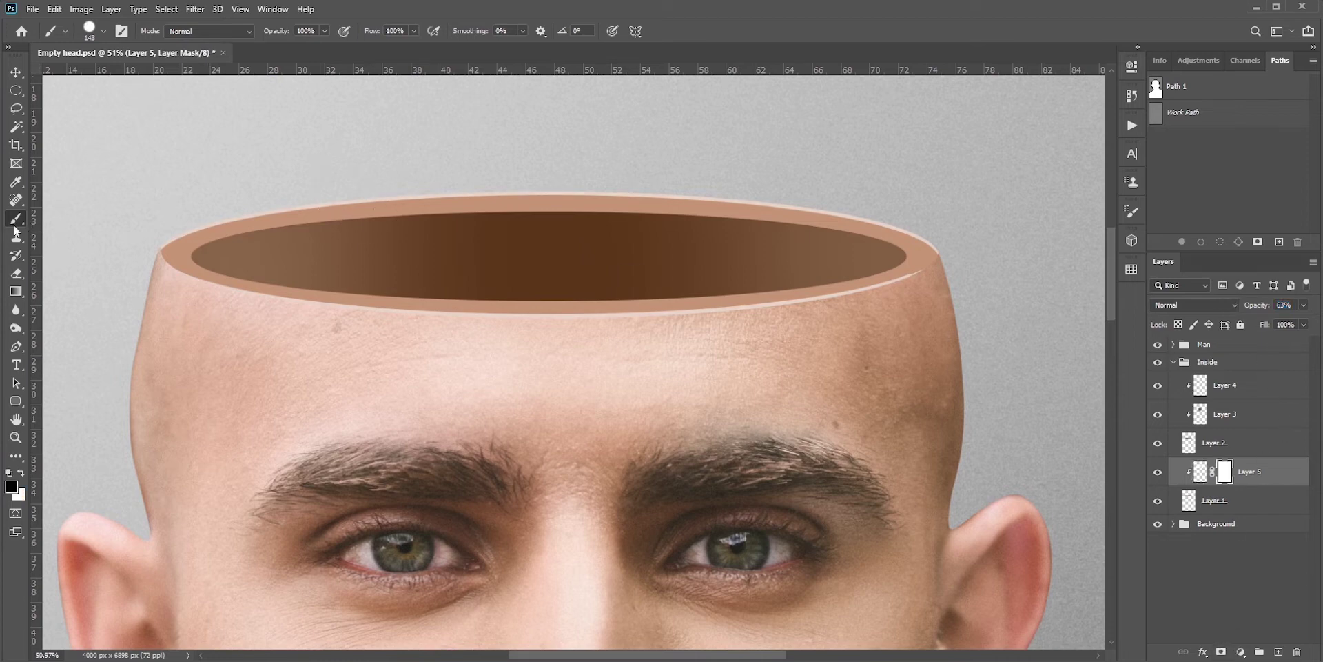
# - Fade the white highlight at both ends of the rim on Layer 5's mask with a soft black brush at 10% flow
pyautogui.click(104, 31)
pyautogui.moveTo(151, 93); pyautogui.dragTo(135, 93)
pyautogui.press('Return')
pyautogui.write('10')
pyautogui.press('Return')
pyautogui.moveTo(435, 290); pyautogui.dragTo(470, 288)
pyautogui.moveTo(857, 272)
pyautogui.mouseDown()
pyautogui.moveTo(907, 301)
pyautogui.moveTo(976, 280)
pyautogui.mouseUp()
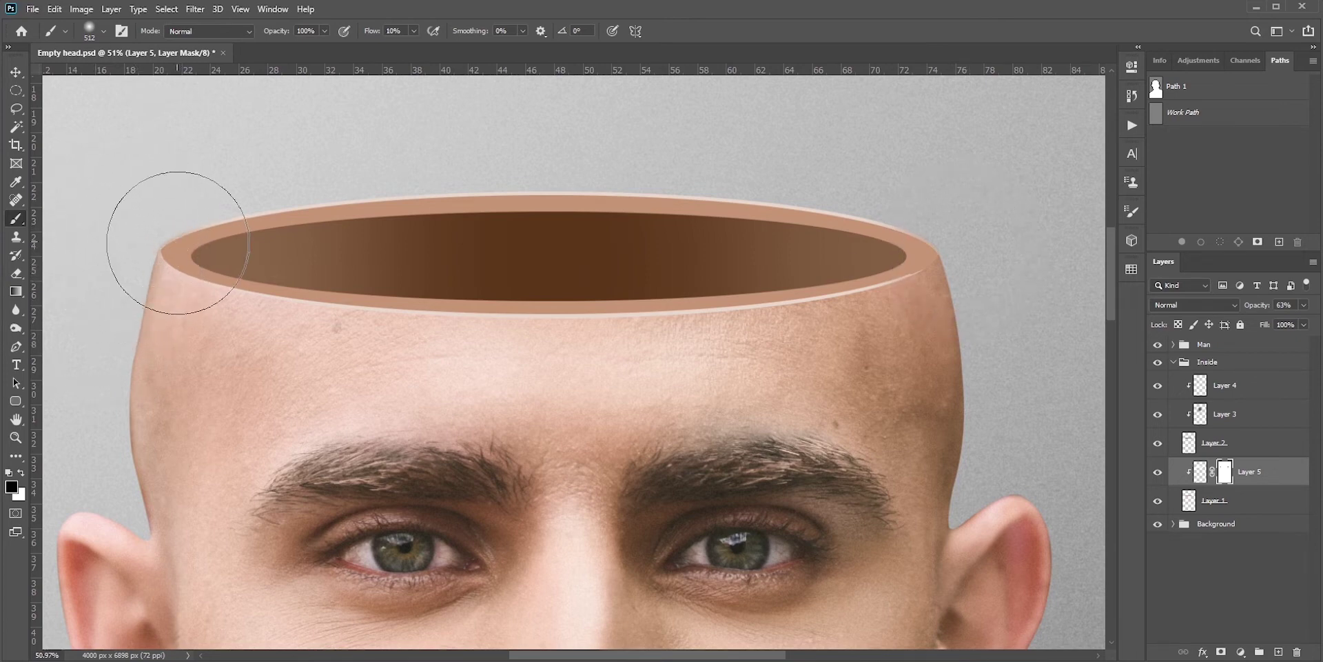
pyautogui.moveTo(141, 246); pyautogui.dragTo(140, 242)
# - Add a new layer above Layer 5, clipped to Layer 1, leaving no active selection
pyautogui.click(1278, 652)
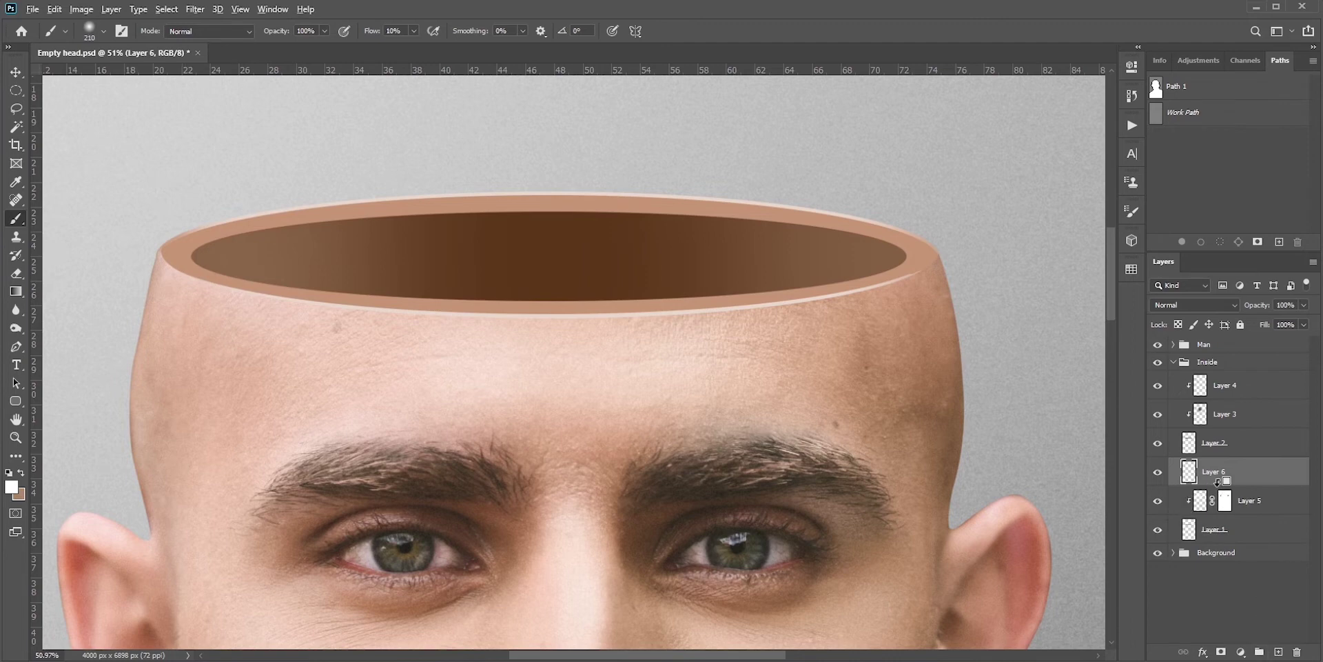
pyautogui.keyDown('alt'); pyautogui.click(1217, 483); pyautogui.keyUp('alt')
pyautogui.keyDown('ctrl'); pyautogui.click(1195, 534); pyautogui.keyUp('ctrl')
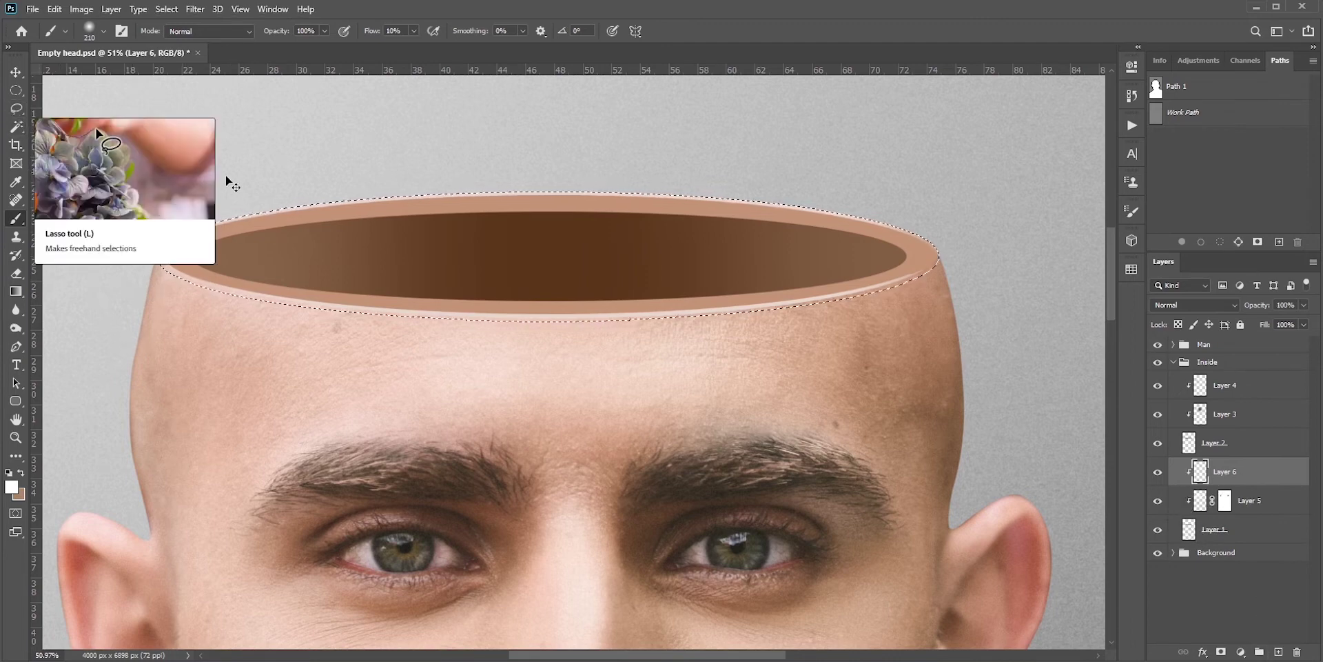
pyautogui.hotkey('ctrl', 'd')
# - Load Layer 2's inner ellipse as a selection and nudge the selection slightly upward
pyautogui.keyDown('ctrl'); pyautogui.click(1196, 445); pyautogui.keyUp('ctrl')
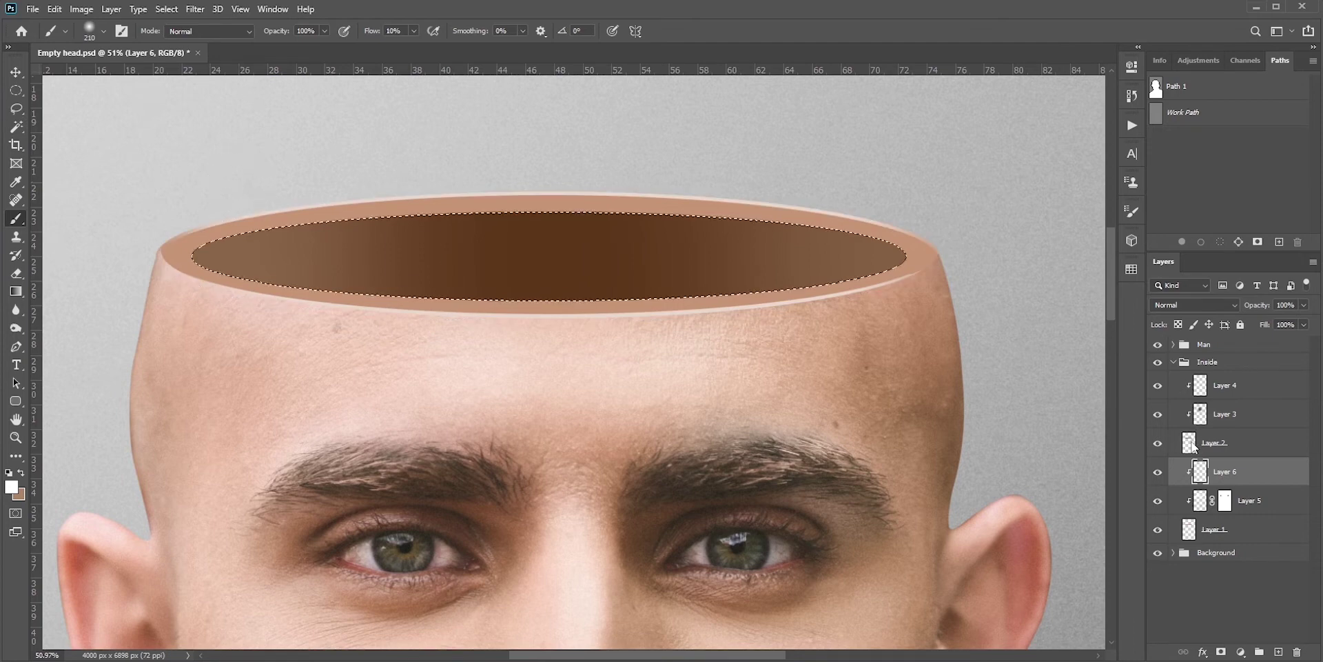
pyautogui.click(17, 109)
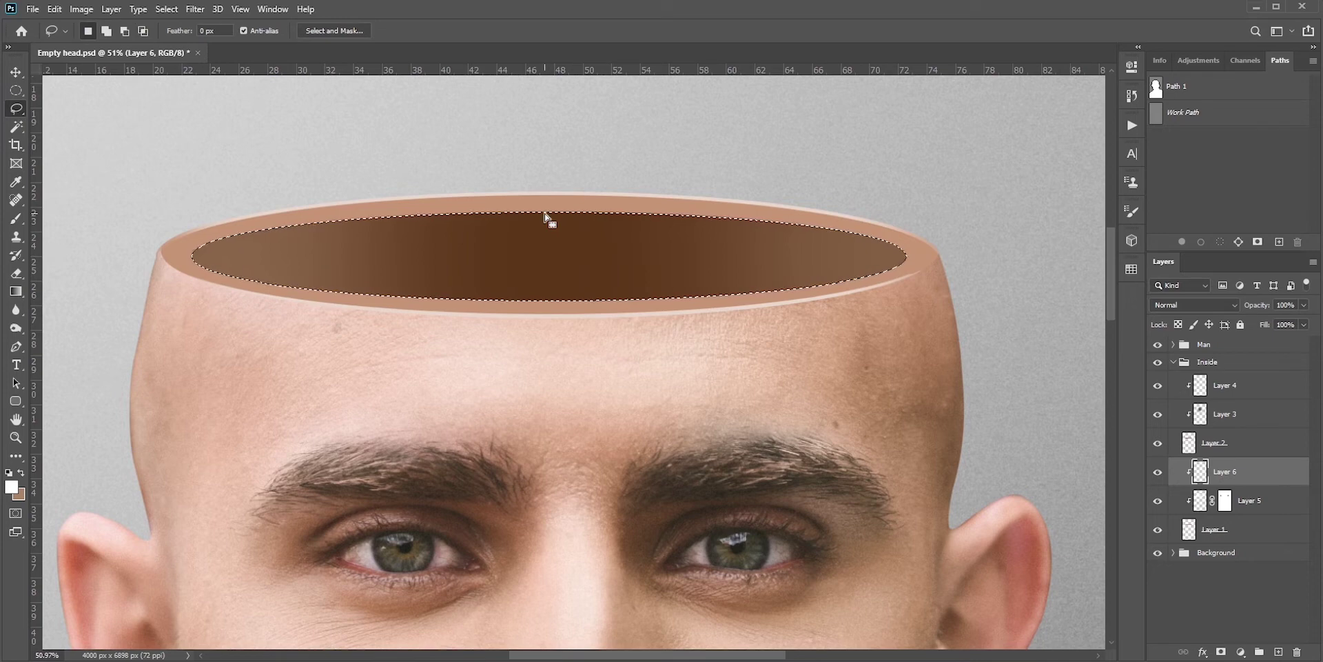
pyautogui.moveTo(545, 216); pyautogui.dragTo(545, 215)
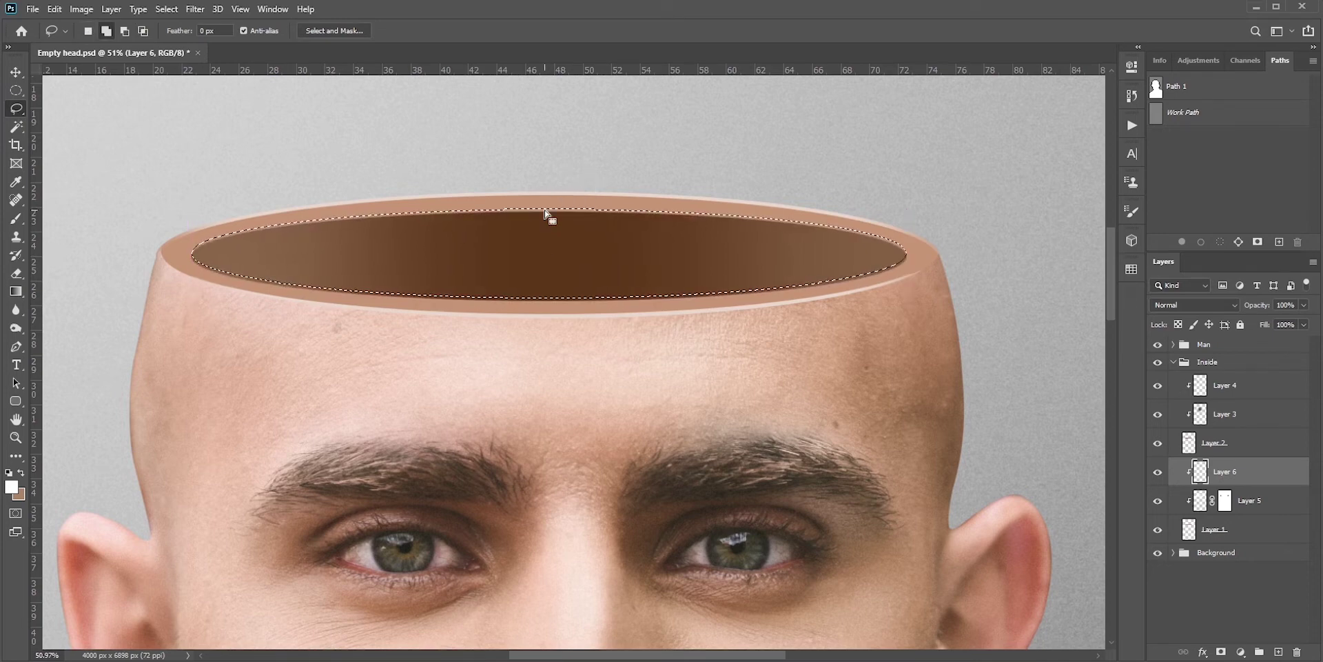
# - Switch to a Hard Round brush at 100% flow and reduce its size to 139 px
pyautogui.click(16, 219)
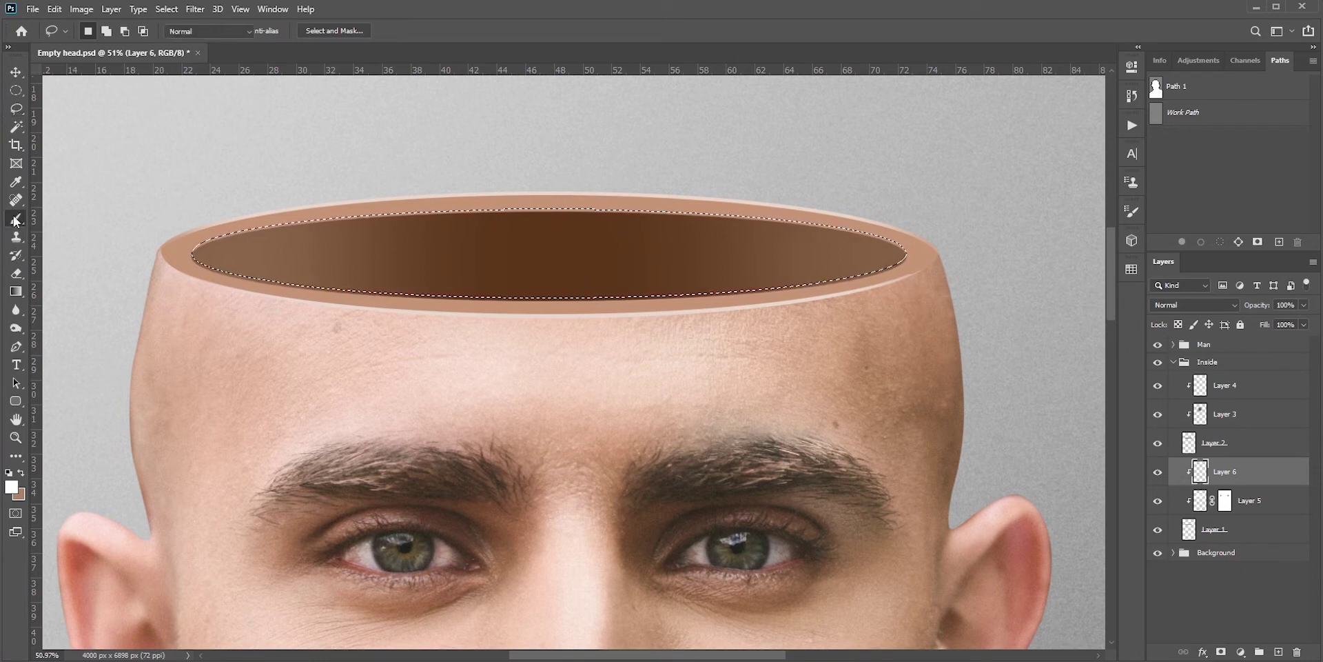
pyautogui.click(103, 31)
pyautogui.click(217, 184)
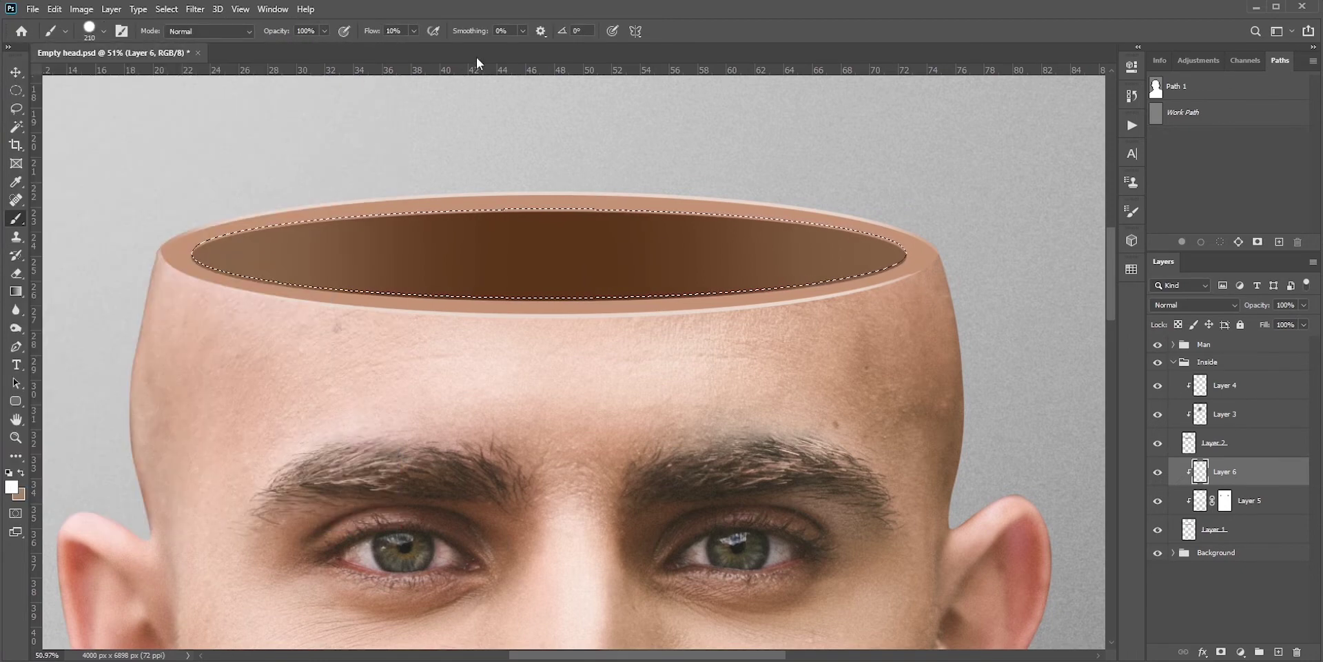
pyautogui.moveTo(374, 31); pyautogui.dragTo(551, 32)
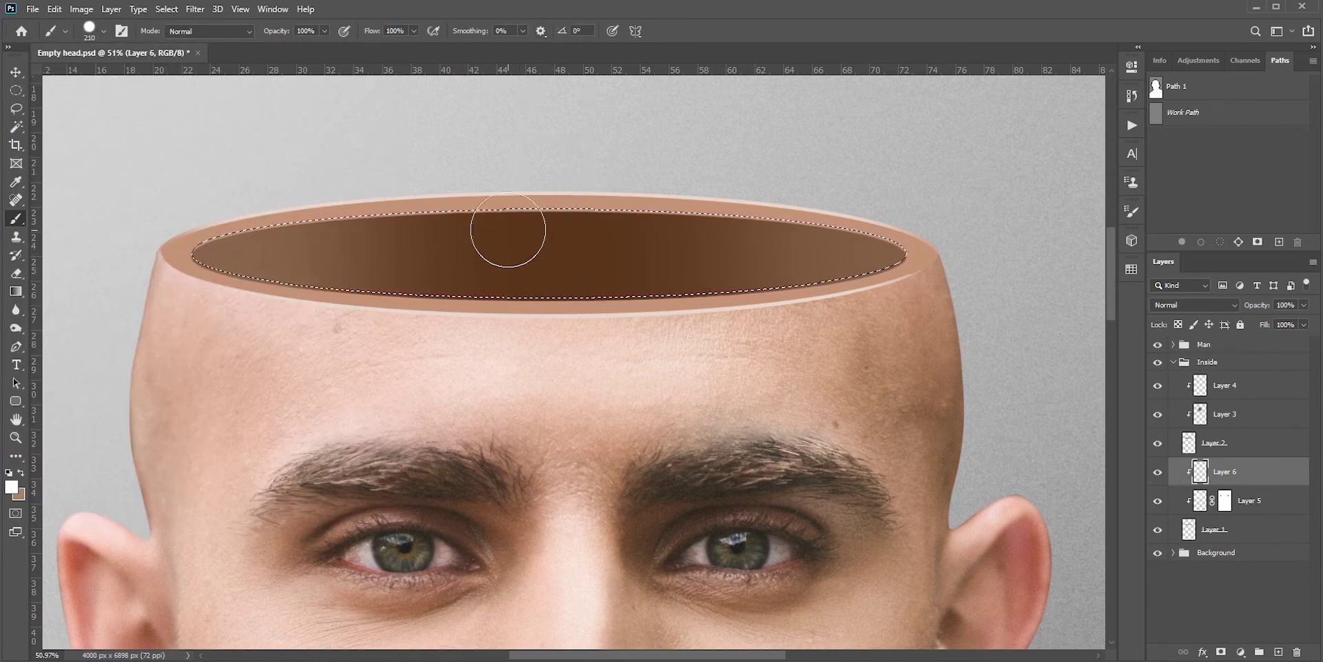
pyautogui.rightClick(508, 216)
pyautogui.press('Escape')
pyautogui.keyDown('alt'); pyautogui.rightClick(485, 226); pyautogui.keyUp('alt')
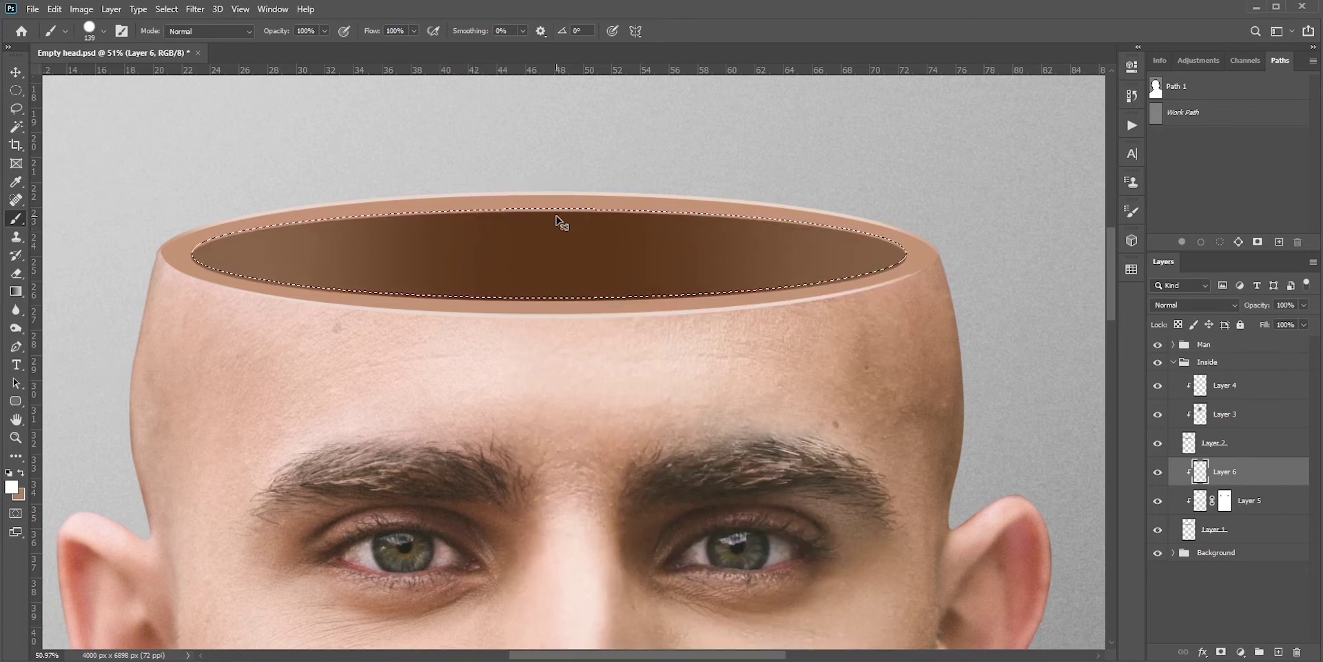
# - Paint white highlights along the upper and lower edges of the inner ellipse on Layer 6, shifting the selection slightly down for the lower edge
pyautogui.moveTo(556, 216)
pyautogui.mouseDown()
pyautogui.moveTo(217, 248)
pyautogui.moveTo(509, 223)
pyautogui.mouseUp()
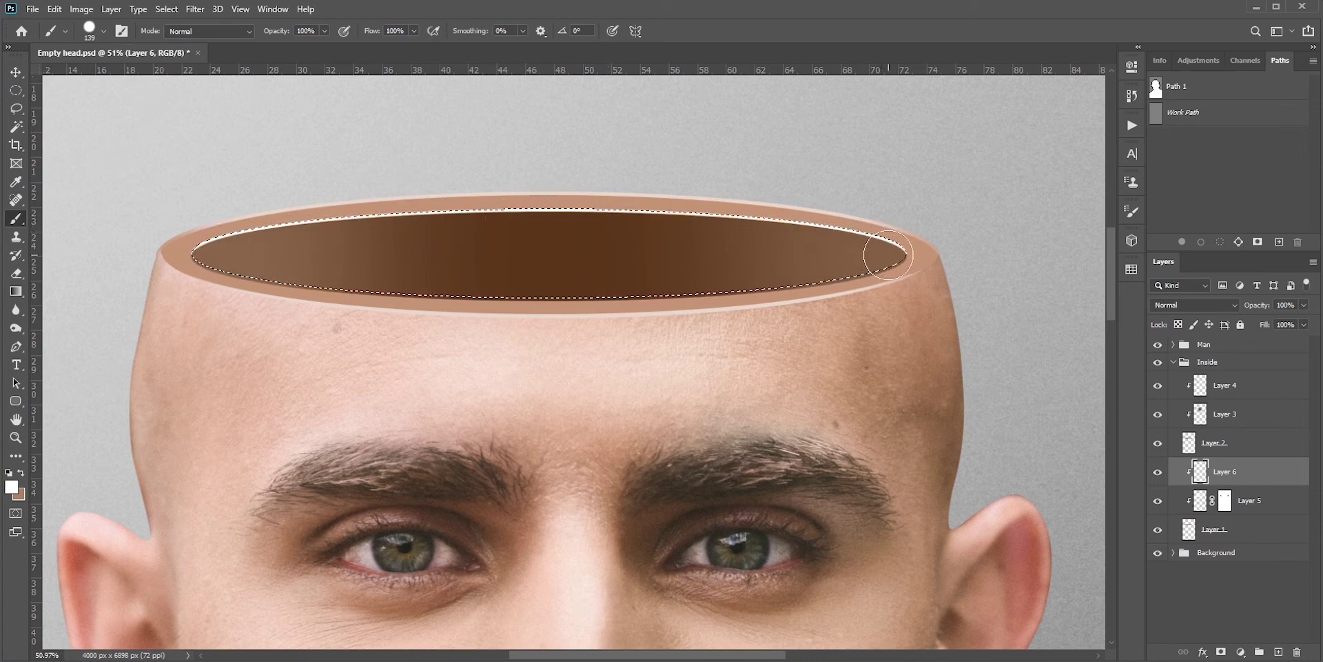
pyautogui.click(16, 113)
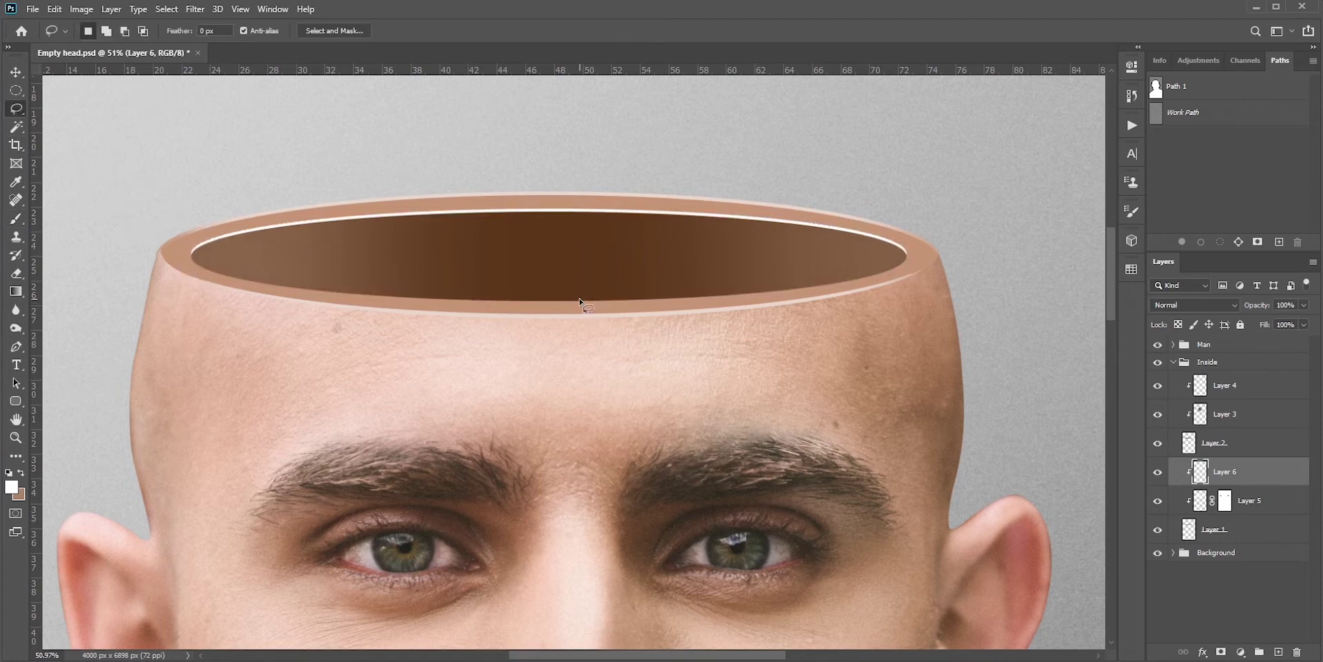
pyautogui.hotkey('ctrl', 'h')
pyautogui.moveTo(556, 300); pyautogui.dragTo(556, 306)
pyautogui.press('b')
pyautogui.moveTo(340, 288)
pyautogui.mouseDown()
pyautogui.moveTo(814, 279)
pyautogui.moveTo(911, 257)
pyautogui.moveTo(519, 290)
pyautogui.moveTo(144, 273)
pyautogui.mouseUp()
pyautogui.hotkey('ctrl', 'd')
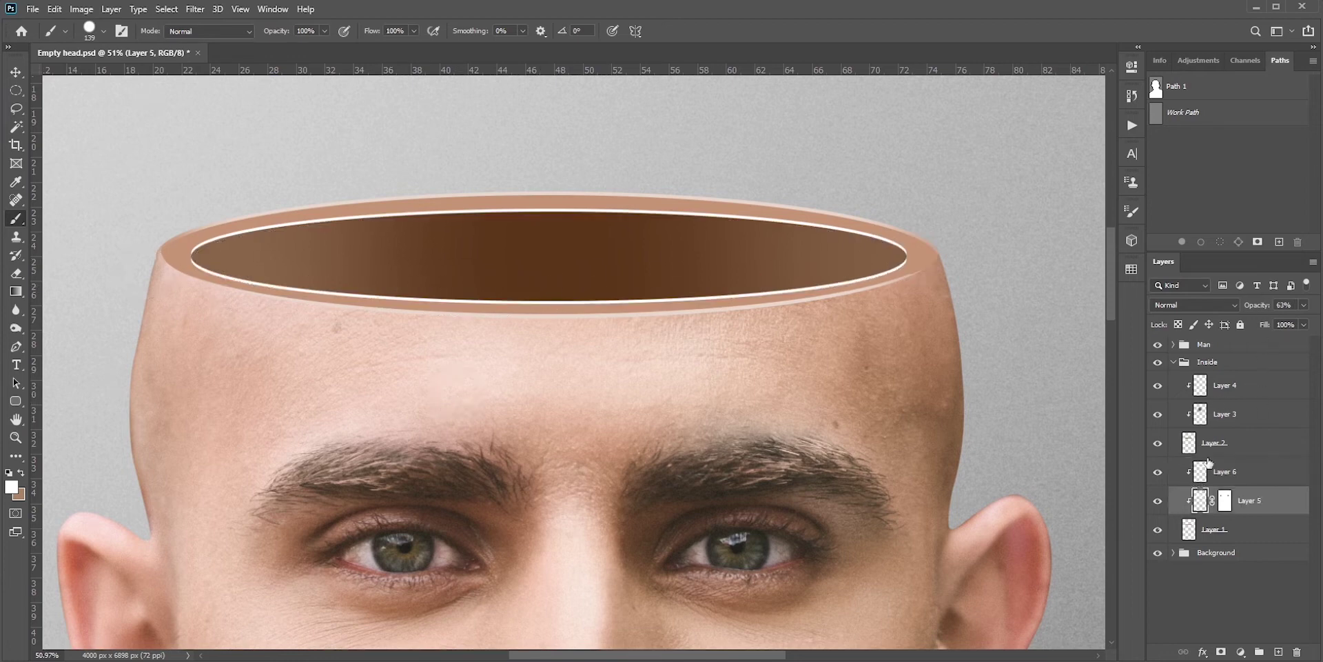
# - Set Layer 6 to 54% opacity and fade both ends of its highlight on a new layer mask with a soft black brush at 10% flow
pyautogui.press('Return')
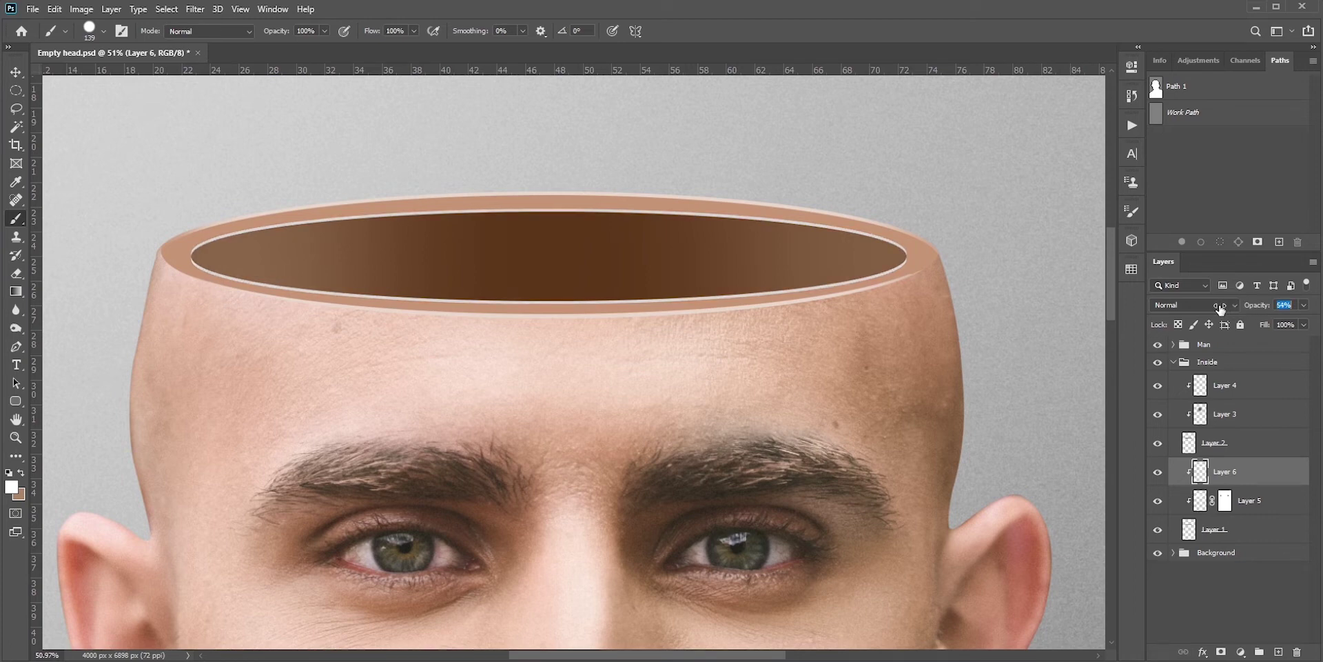
pyautogui.click(1221, 652)
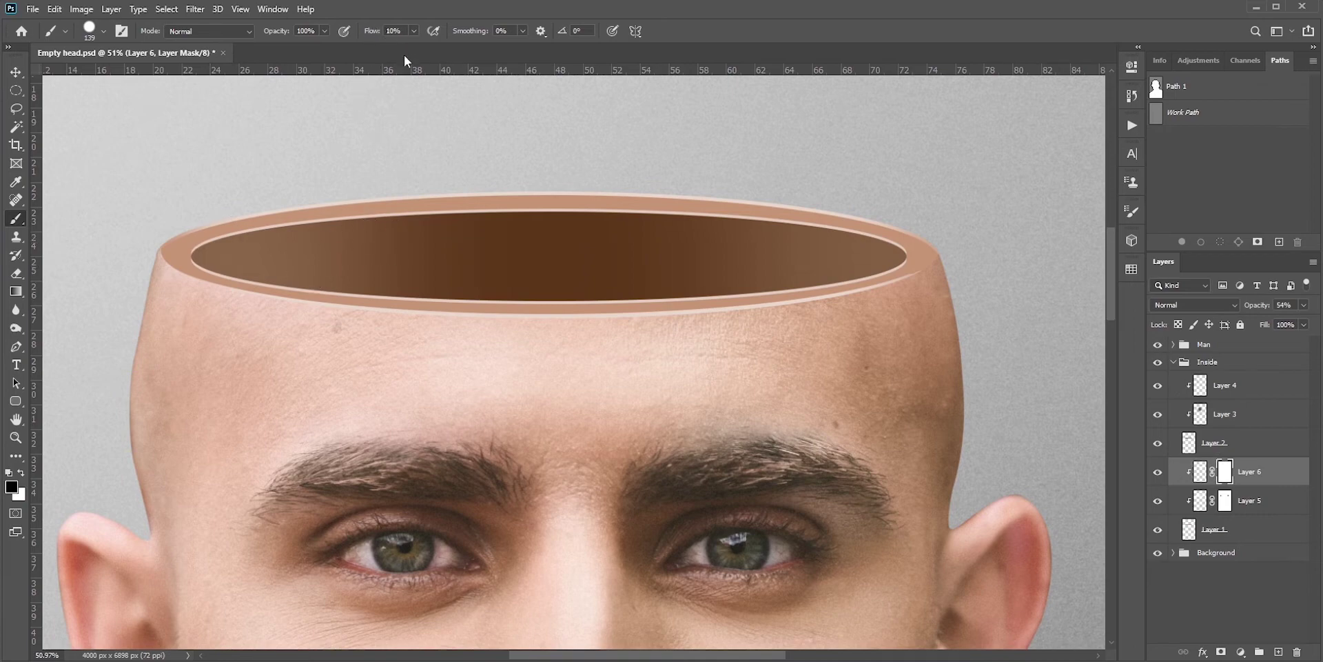
pyautogui.click(103, 31)
pyautogui.doubleClick(119, 187)
pyautogui.scroll(2, 482, 280)
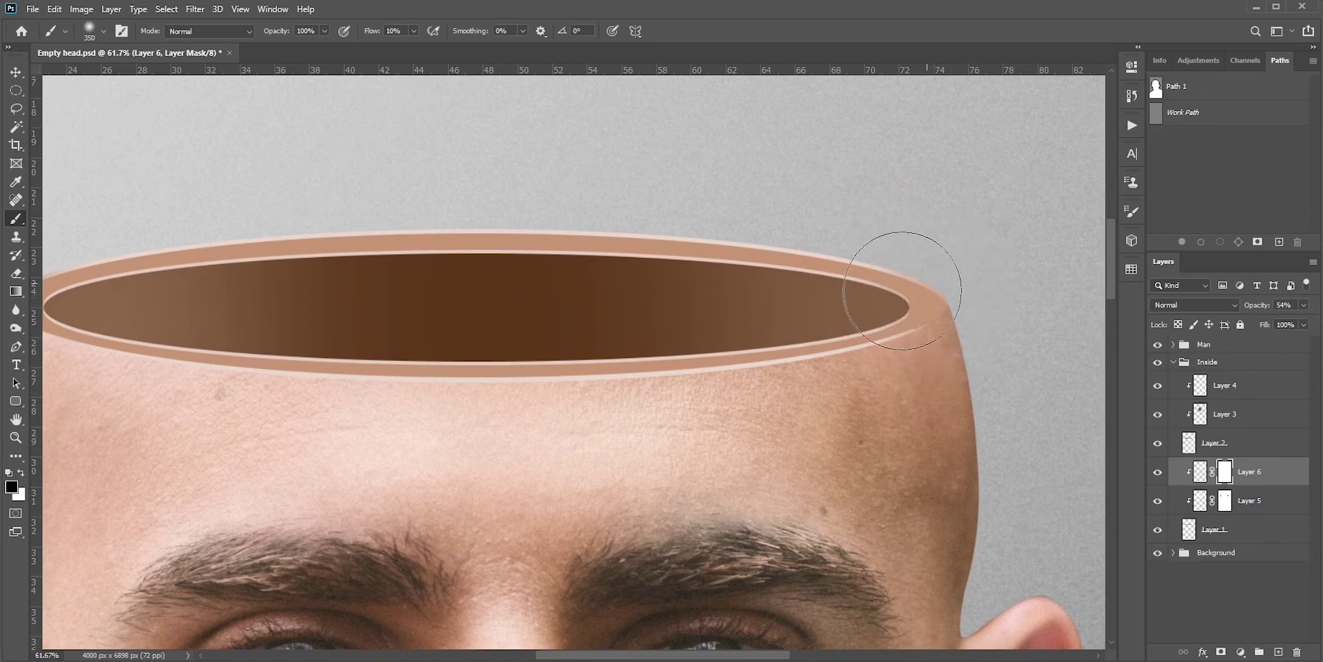
pyautogui.moveTo(518, 397); pyautogui.dragTo(722, 399)
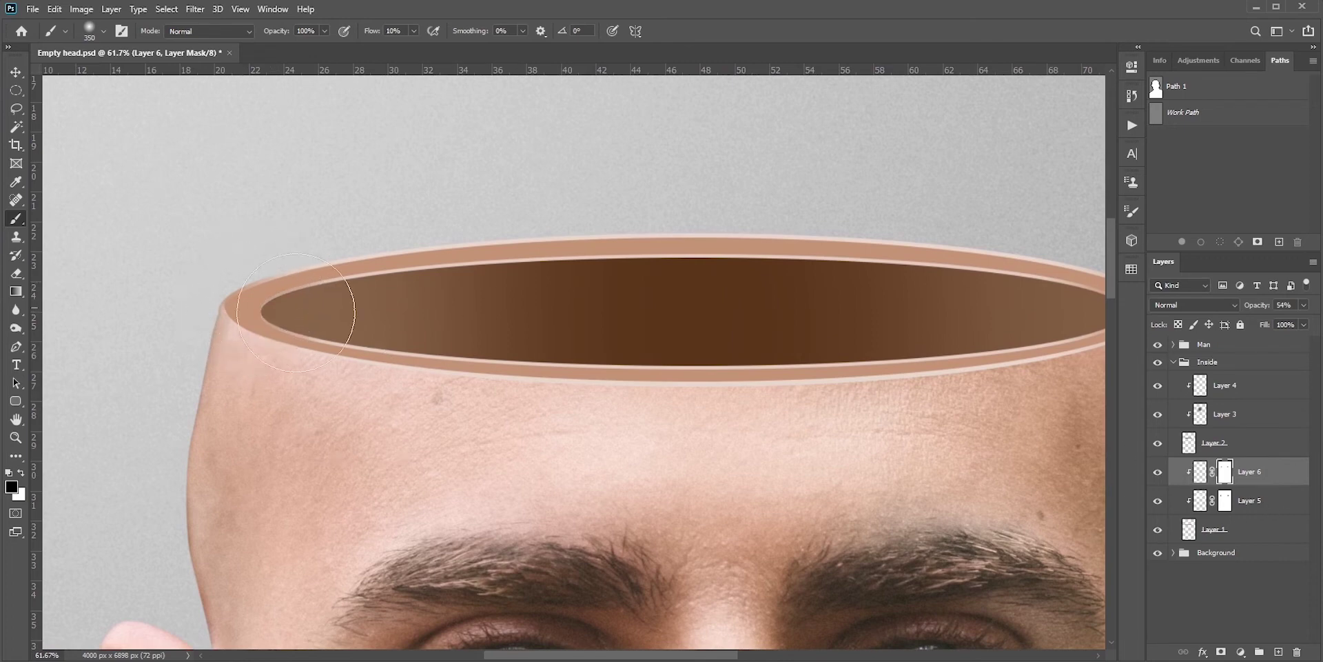
pyautogui.scroll(-2, 423, 363)
pyautogui.scroll(-2, 497, 387)
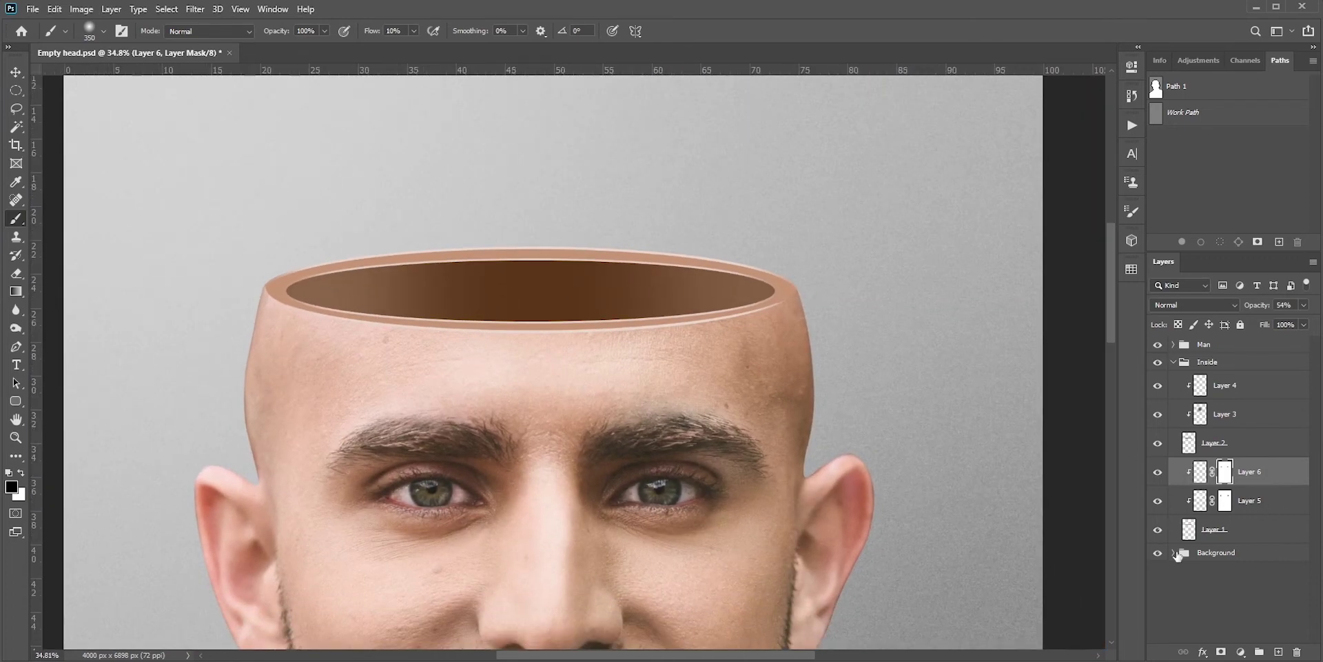
# - Soften the rim highlight on Layer 5 with a Gaussian Blur of radius 1 pixel
pyautogui.click(1199, 507)
pyautogui.click(195, 9)
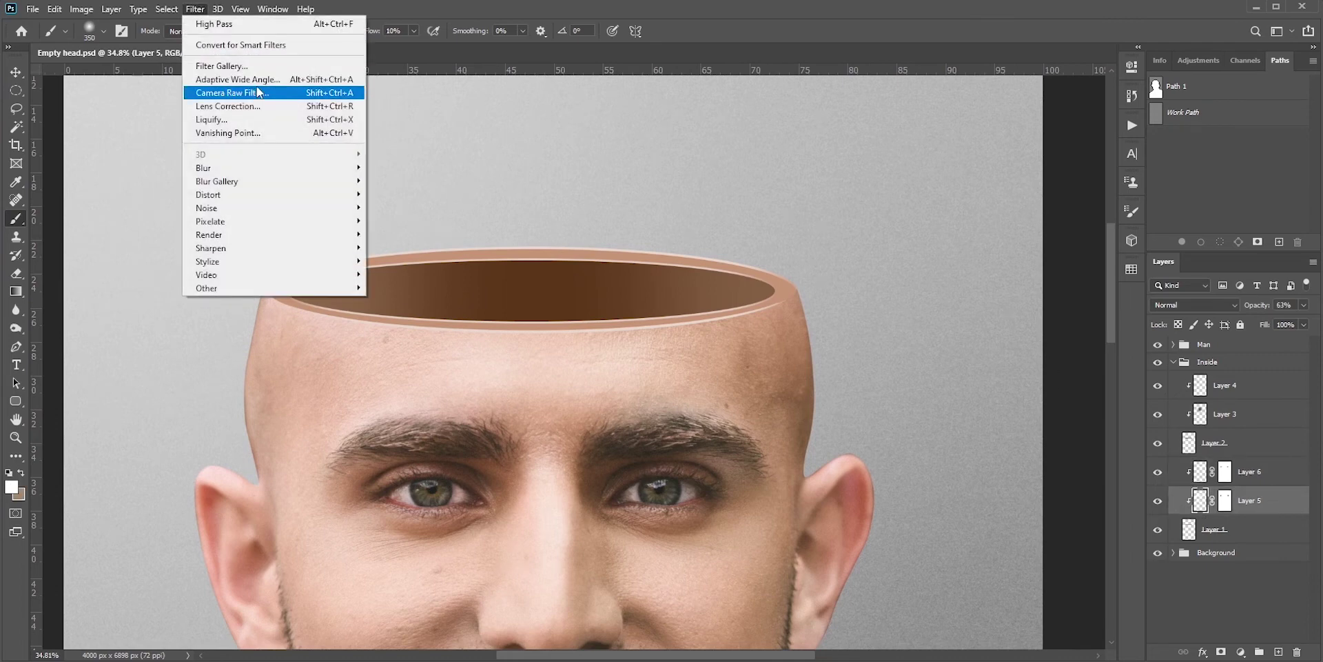
pyautogui.moveTo(234, 168)
pyautogui.click(394, 220)
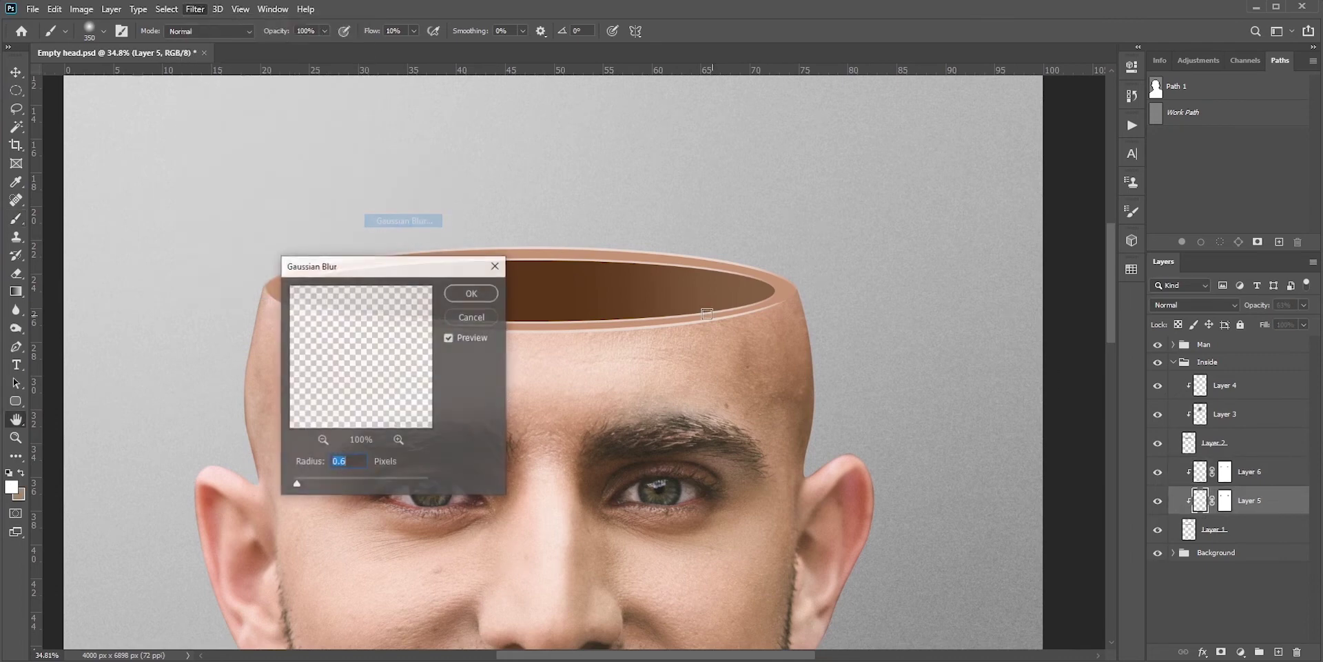
pyautogui.moveTo(416, 265); pyautogui.dragTo(564, 277)
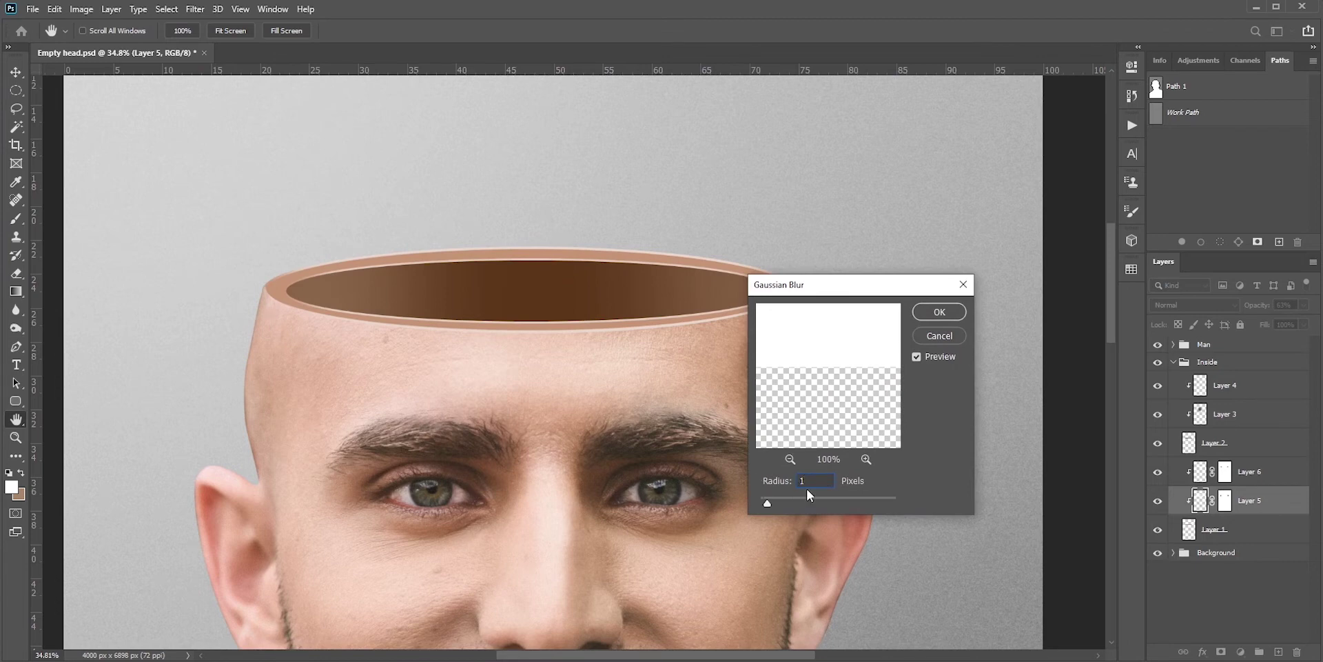
pyautogui.click(937, 314)
# - Repeat the same Gaussian Blur on the inner-edge highlight of Layer 6
pyautogui.click(1200, 475)
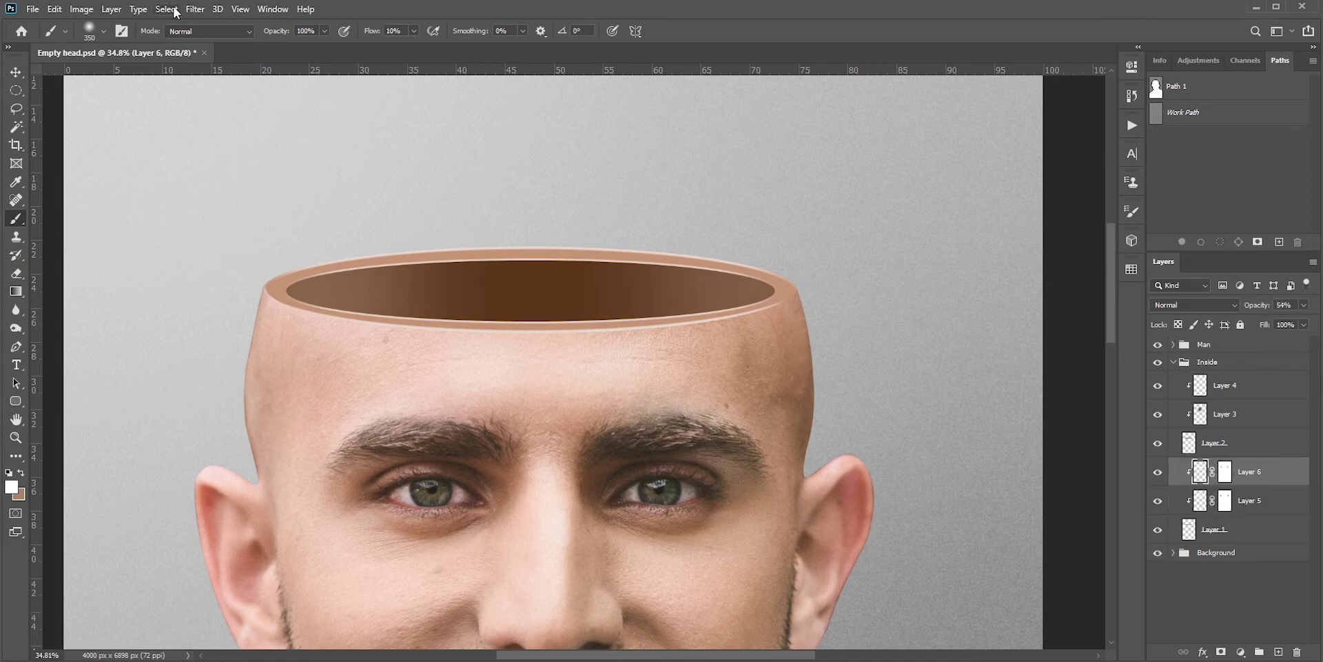
pyautogui.click(195, 9)
pyautogui.click(221, 22)
# - Lower the opacity of Layer 6 and Layer 5 to 45% each
pyautogui.scroll(-3, 753, 363)
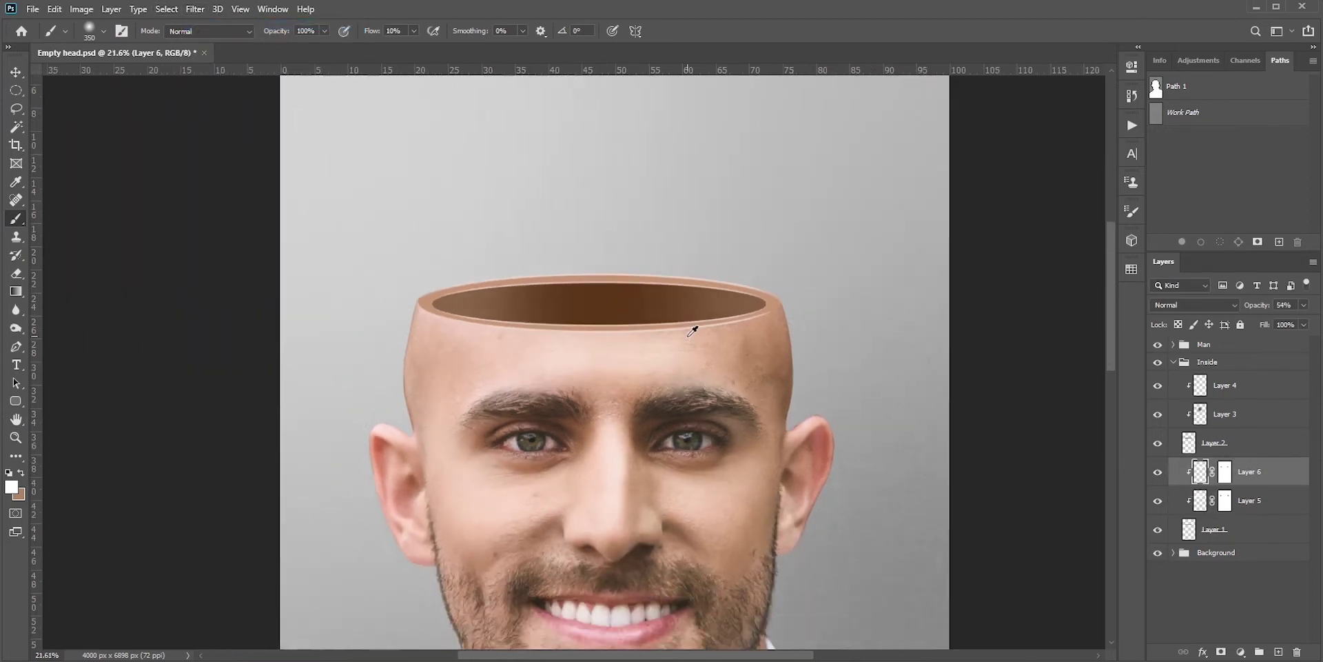
pyautogui.scroll(-1, 693, 331)
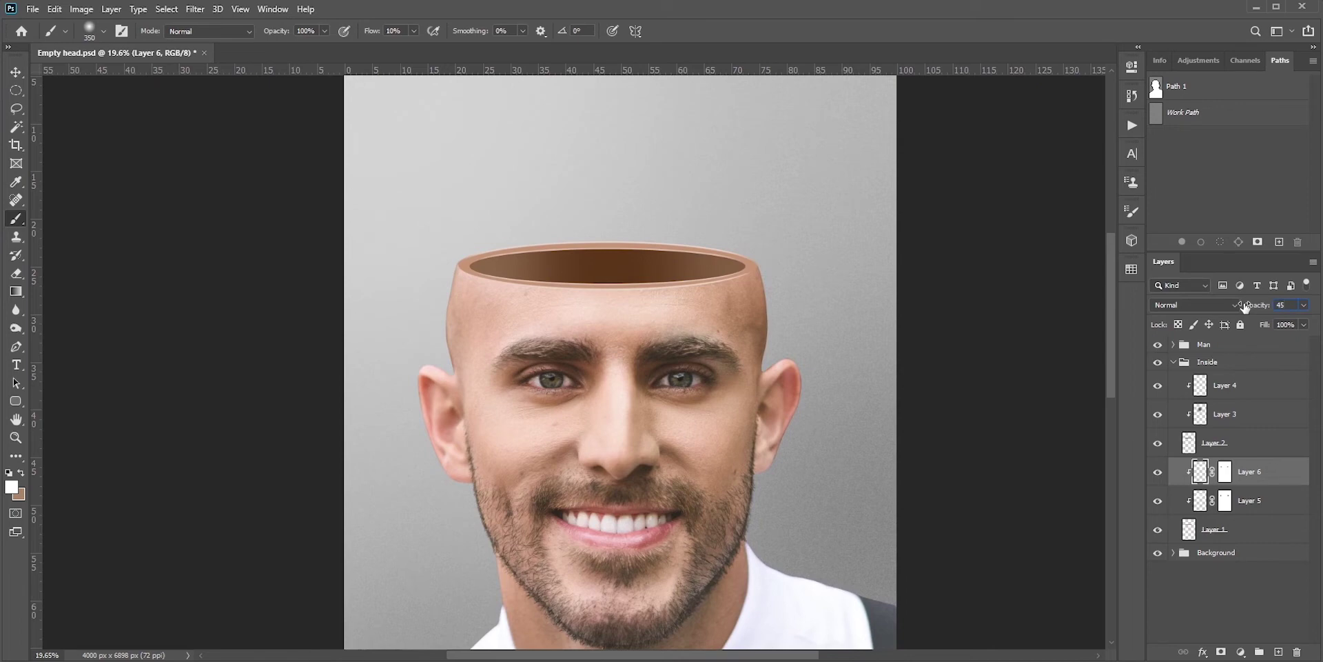
pyautogui.click(1218, 499)
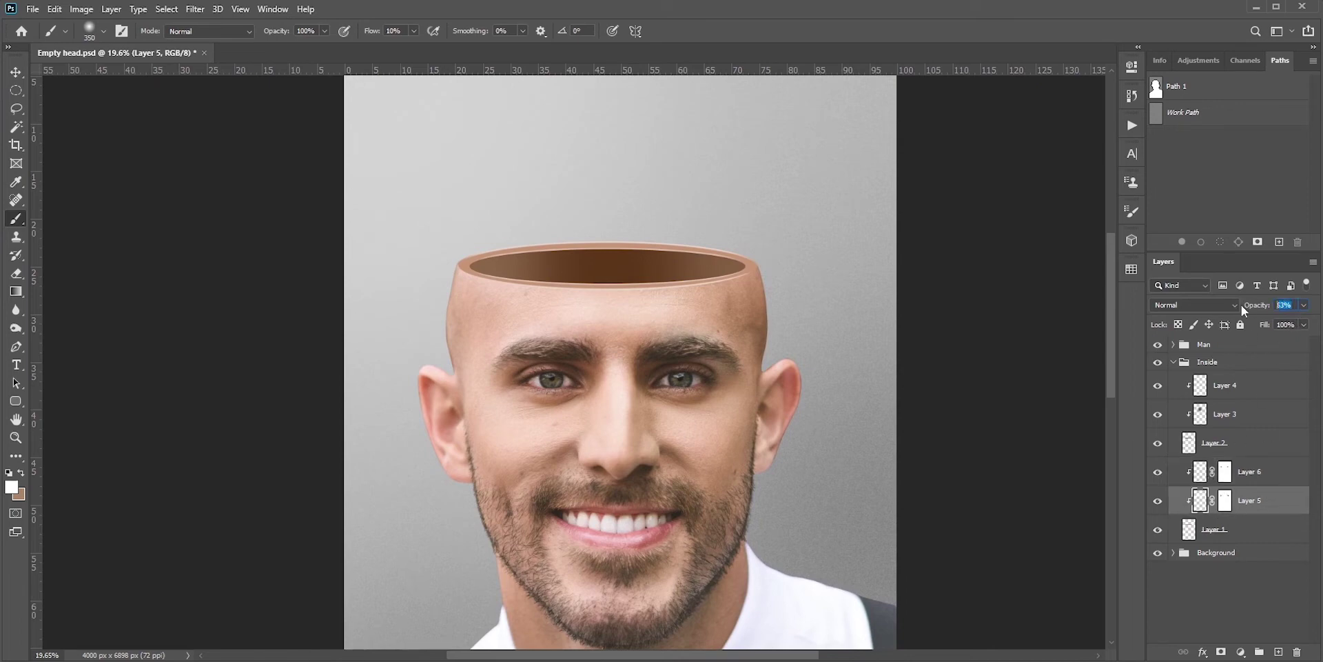
pyautogui.write('4')
pyautogui.scroll(-1, 638, 464)
pyautogui.scroll(-1, 526, 407)
pyautogui.scroll(-1, 593, 468)
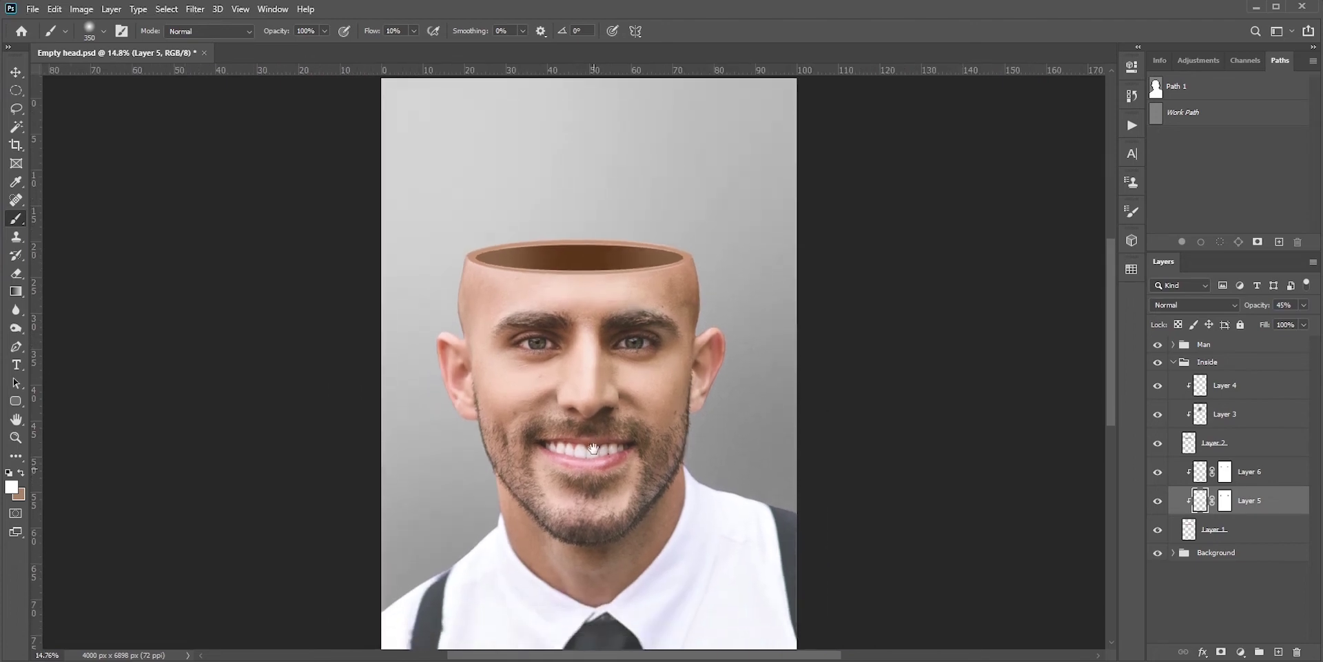
# - Select Layer 3, sample the dark brown of the head's interior and choose a slightly darker shade as the foreground colour
pyautogui.click(1199, 391)
pyautogui.click(1208, 418)
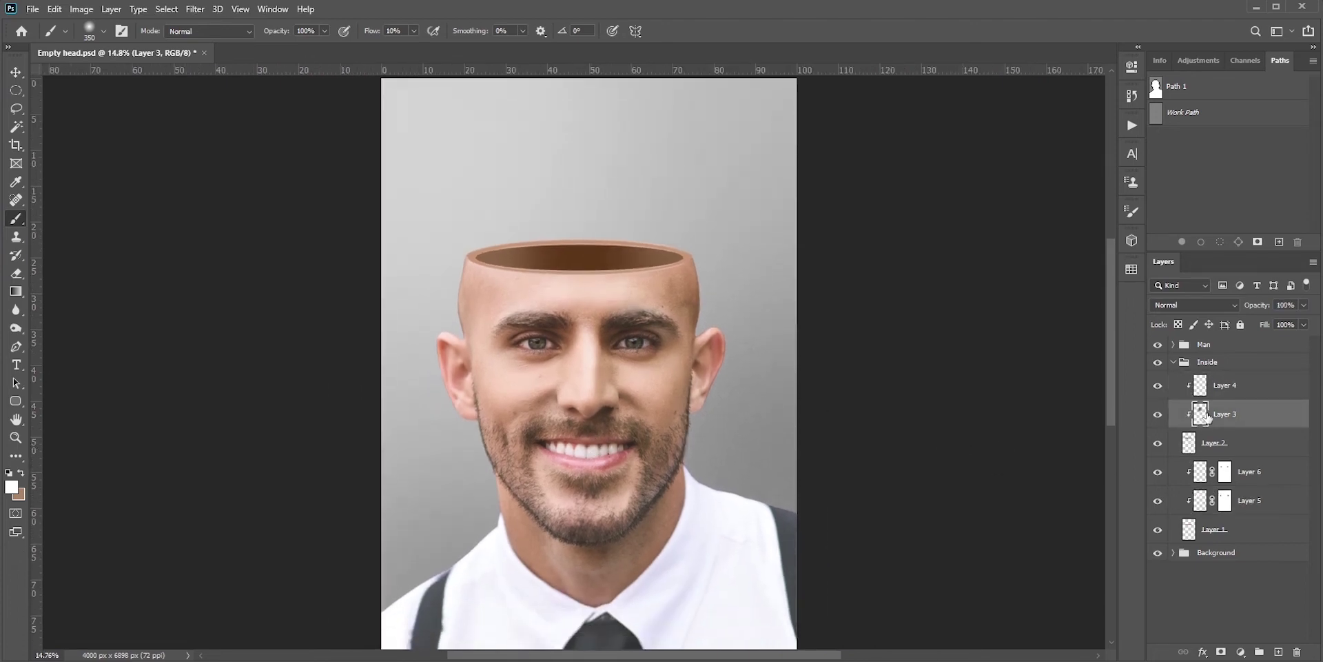
pyautogui.keyDown('alt'); pyautogui.click(579, 255); pyautogui.keyUp('alt')
pyautogui.click(9, 483)
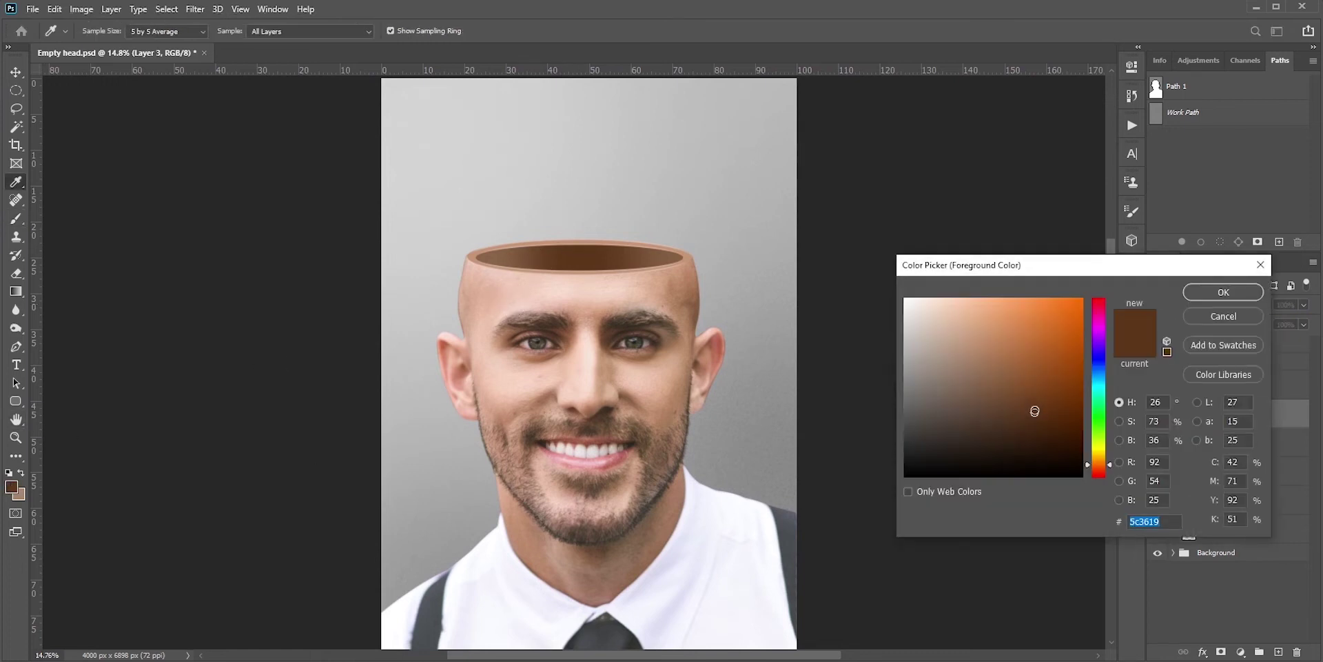
pyautogui.moveTo(1040, 422); pyautogui.dragTo(1044, 431)
pyautogui.click(1222, 295)
pyautogui.press('b')
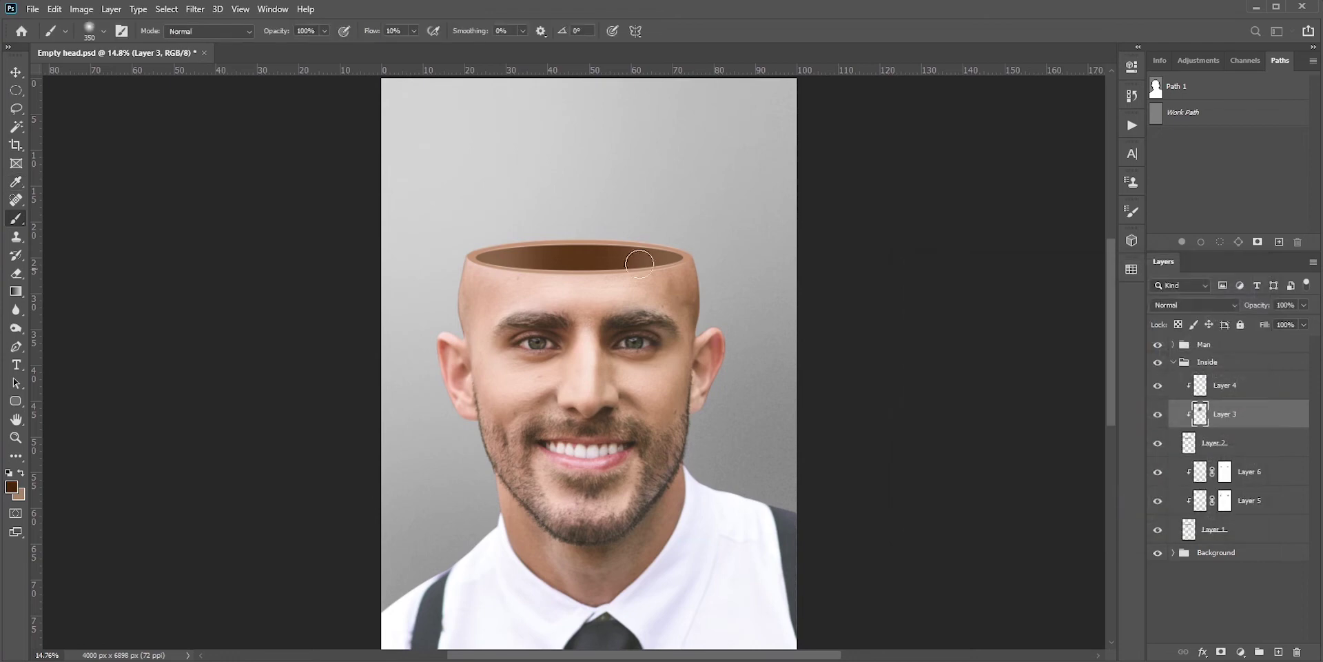
# - Darken the middle of the interior on Layer 3 with a large soft brush and set the layer's opacity to 87%
pyautogui.scroll(1, 582, 304)
pyautogui.scroll(1, 584, 317)
pyautogui.moveTo(585, 322); pyautogui.dragTo(567, 317)
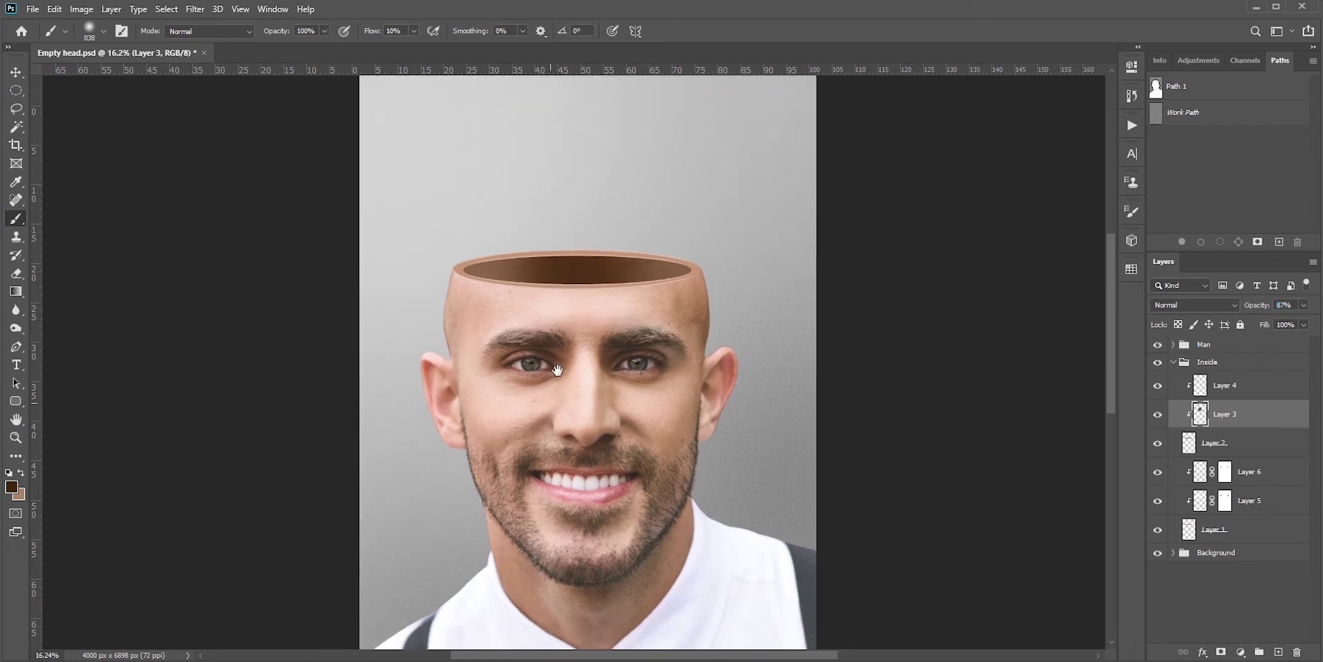
# - Add a new layer above Layer 4 and switch to the Clone Stamp tool
pyautogui.click(1266, 390)
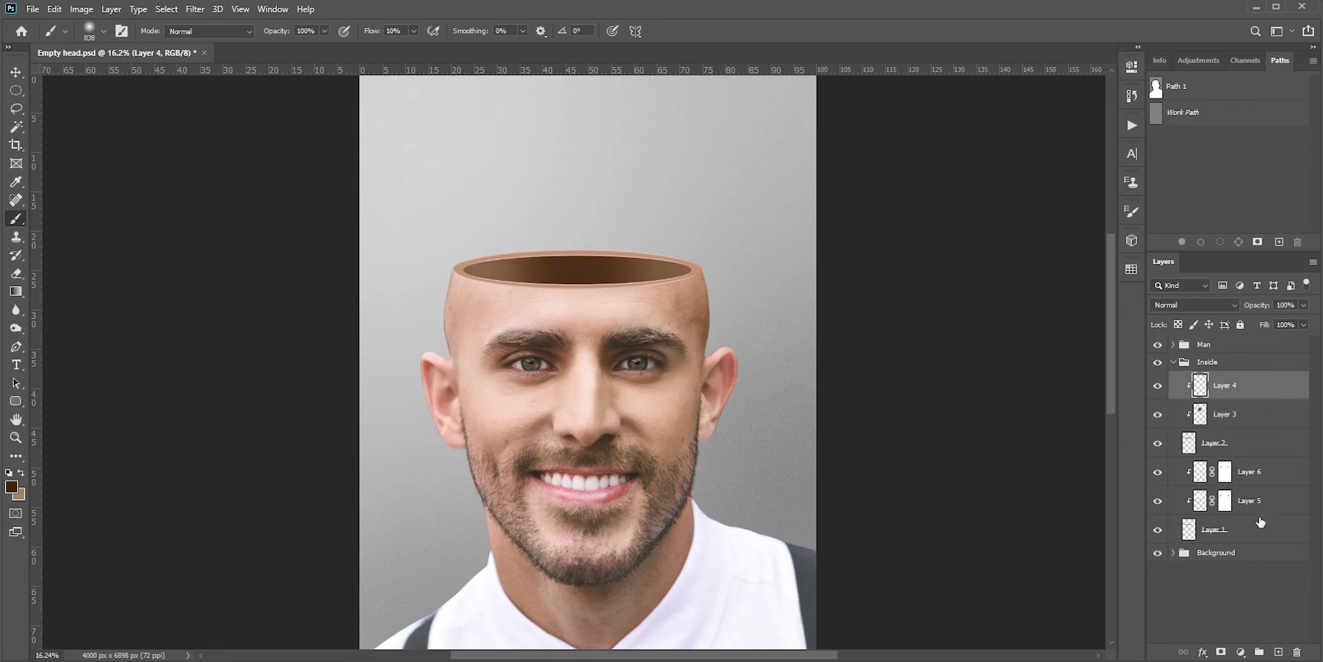
pyautogui.click(1278, 652)
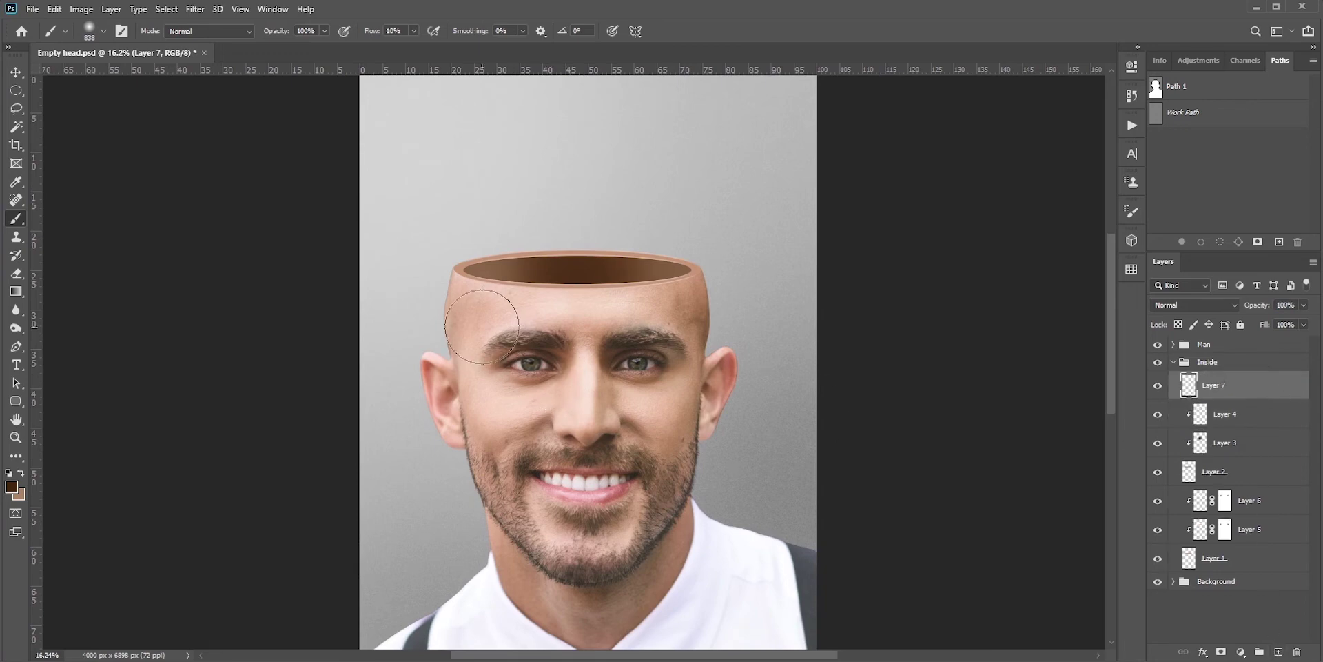
pyautogui.scroll(5, 482, 333)
pyautogui.scroll(1, 565, 339)
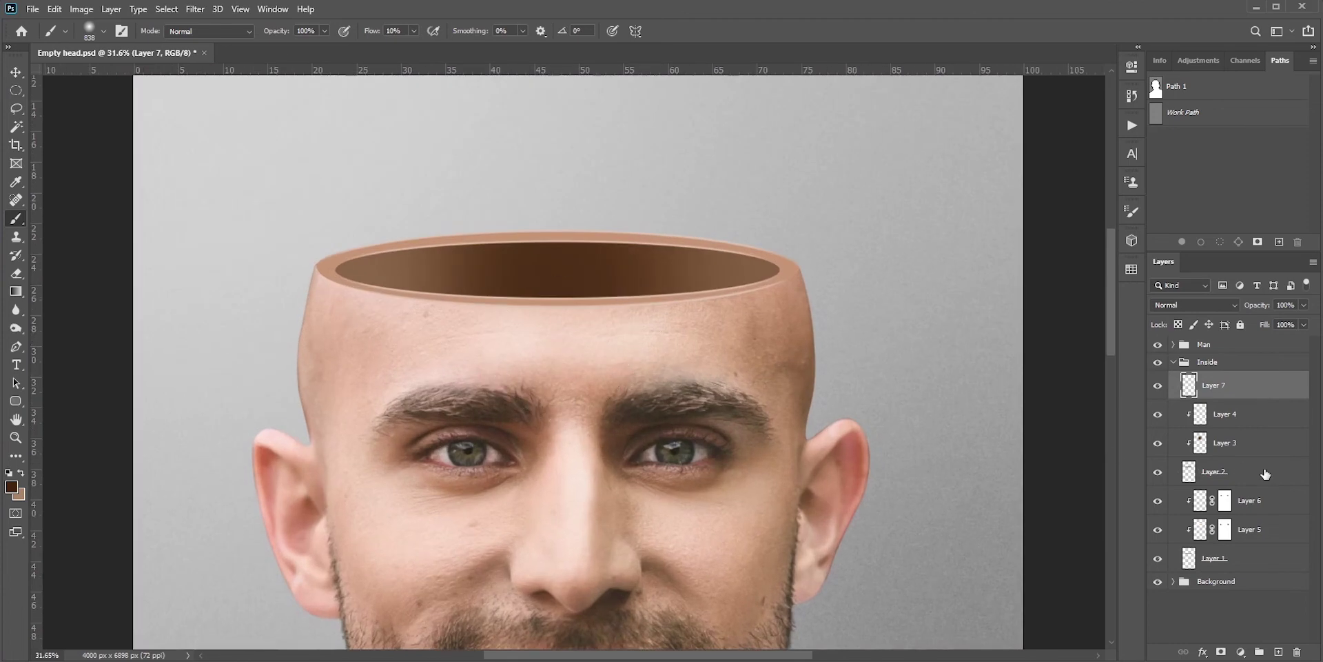
pyautogui.click(16, 237)
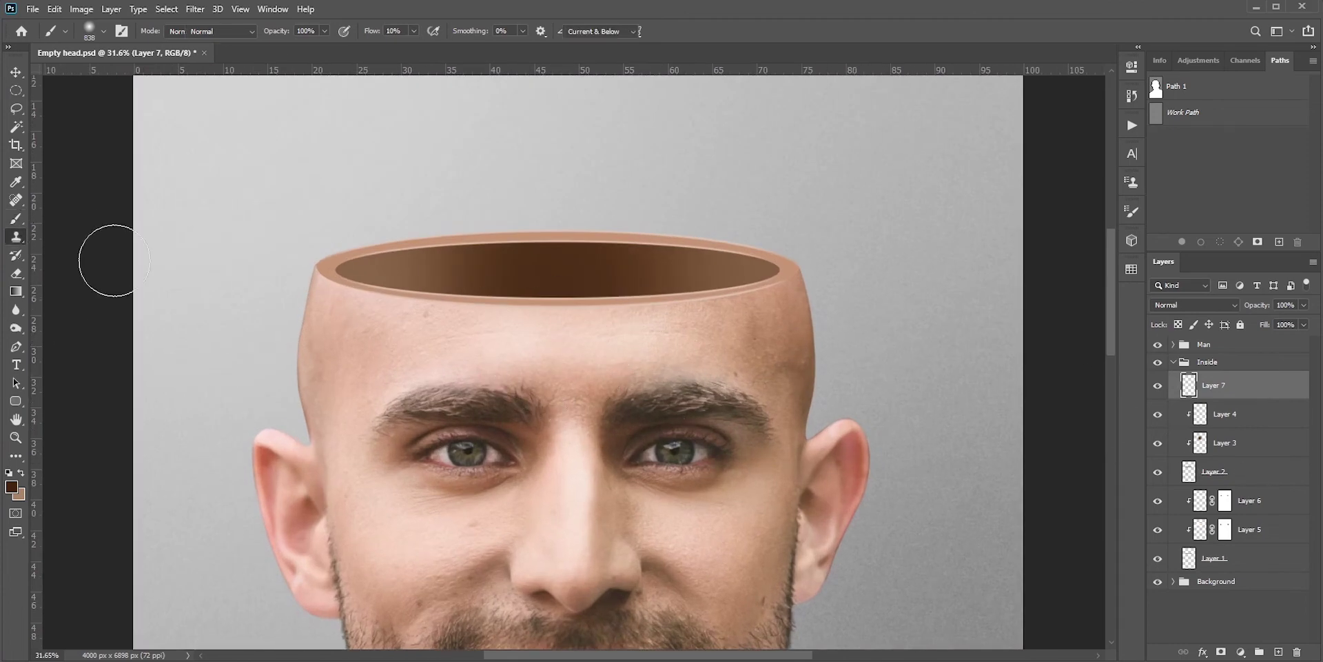
pyautogui.scroll(1, 579, 355)
pyautogui.keyDown('alt'); pyautogui.click(487, 339); pyautogui.keyUp('alt')
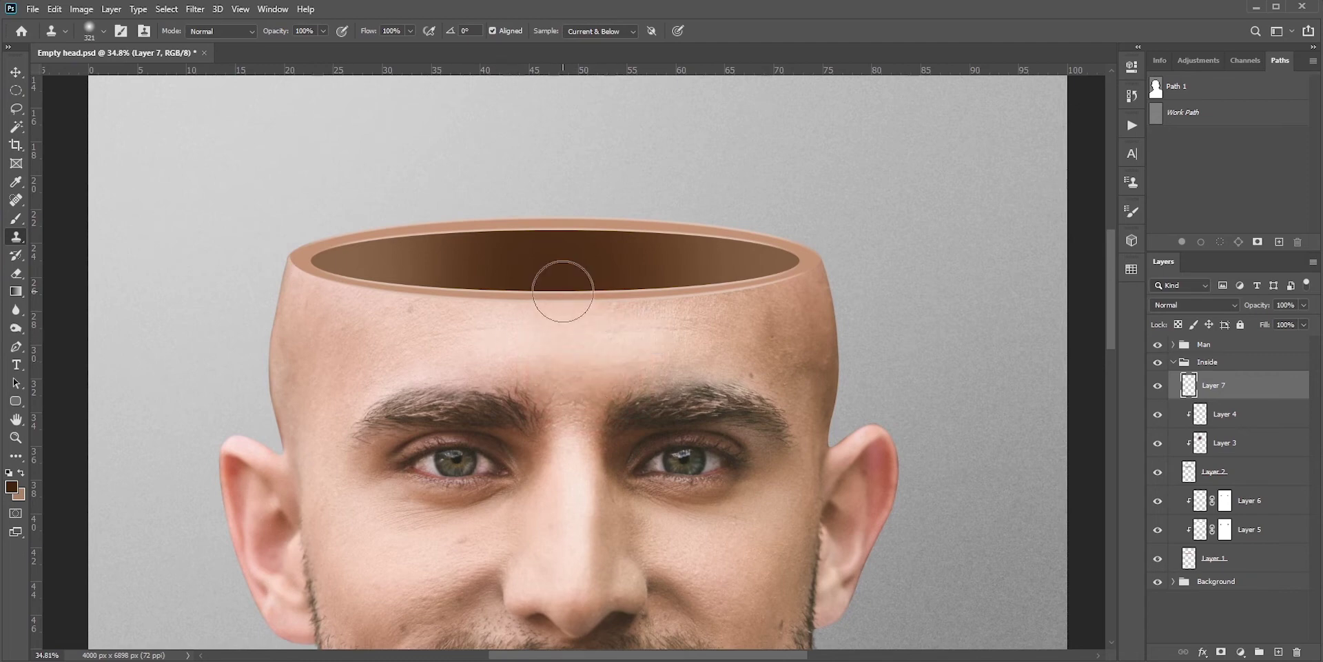
pyautogui.moveTo(552, 285)
pyautogui.mouseDown()
pyautogui.moveTo(493, 292)
pyautogui.moveTo(633, 288)
pyautogui.mouseUp()
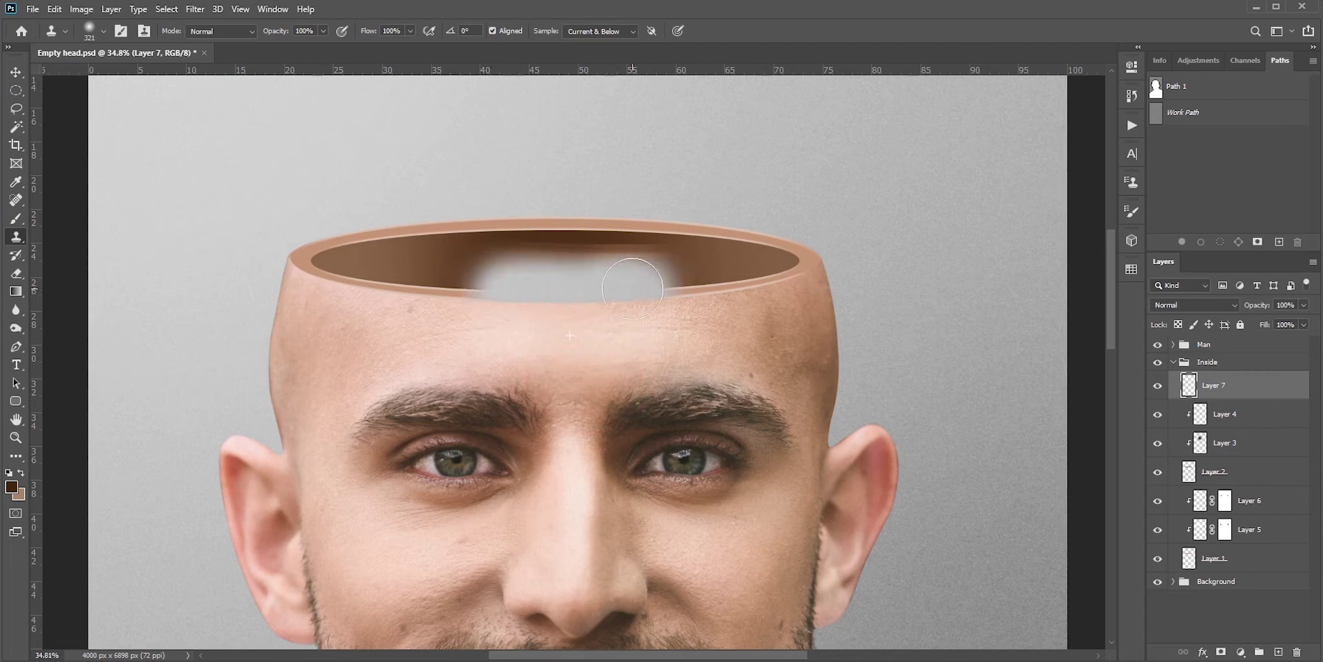
pyautogui.hotkey('ctrl', 'z')
# - Clone forehead skin over the entire opening and rim on Layer 7, with the Clone Stamp sampling All Layers
pyautogui.click(597, 31)
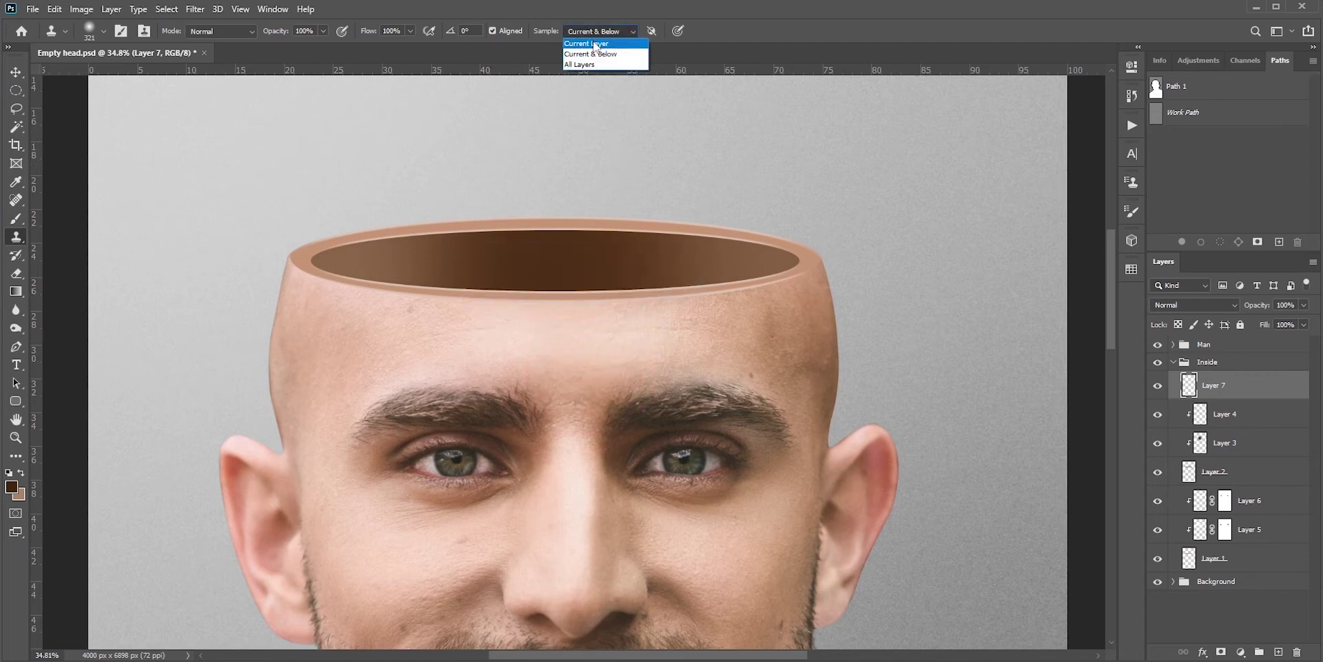
pyautogui.click(592, 42)
pyautogui.click(596, 31)
pyautogui.click(586, 59)
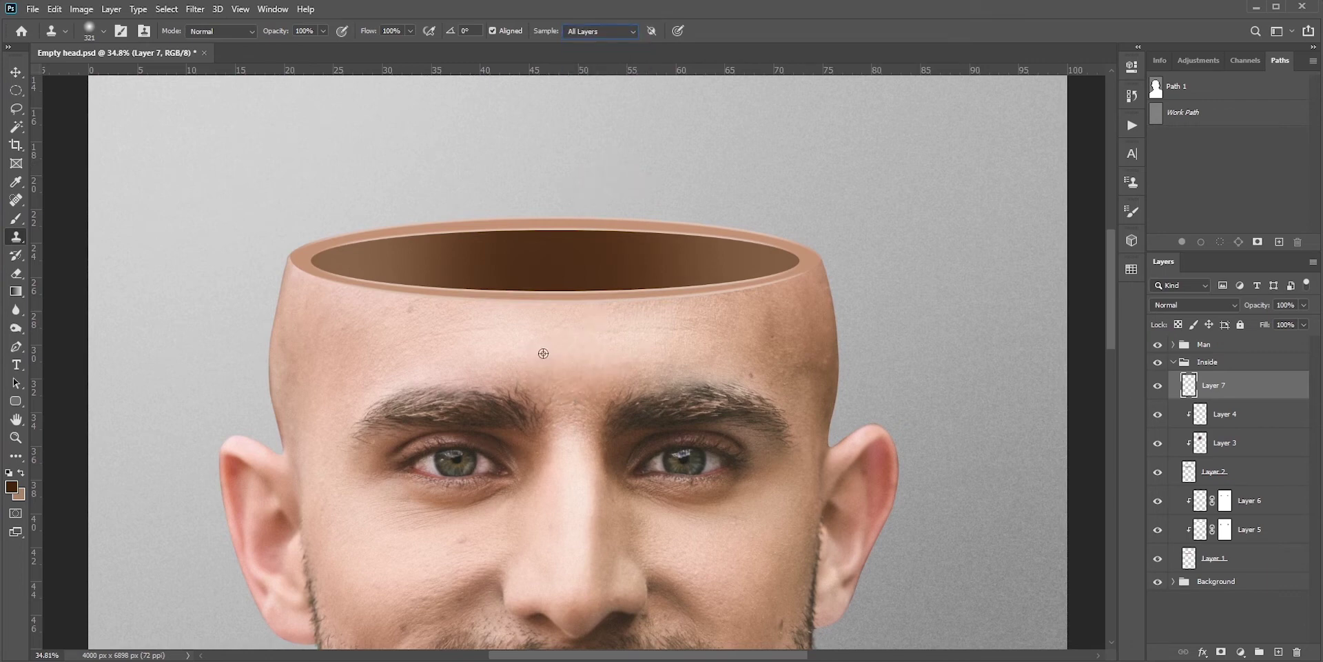
pyautogui.moveTo(598, 289)
pyautogui.mouseDown()
pyautogui.moveTo(491, 289)
pyautogui.moveTo(751, 265)
pyautogui.mouseUp()
pyautogui.moveTo(763, 309)
pyautogui.mouseDown()
pyautogui.moveTo(776, 271)
pyautogui.moveTo(797, 267)
pyautogui.moveTo(672, 287)
pyautogui.moveTo(671, 325)
pyautogui.moveTo(296, 281)
pyautogui.moveTo(310, 293)
pyautogui.moveTo(317, 258)
pyautogui.moveTo(343, 251)
pyautogui.moveTo(594, 229)
pyautogui.moveTo(618, 256)
pyautogui.moveTo(686, 233)
pyautogui.moveTo(777, 246)
pyautogui.moveTo(687, 263)
pyautogui.moveTo(591, 256)
pyautogui.mouseUp()
pyautogui.keyDown('alt'); pyautogui.click(341, 348); pyautogui.keyUp('alt')
pyautogui.keyDown('alt'); pyautogui.click(459, 324); pyautogui.keyUp('alt')
pyautogui.keyDown('alt'); pyautogui.click(604, 316); pyautogui.keyUp('alt')
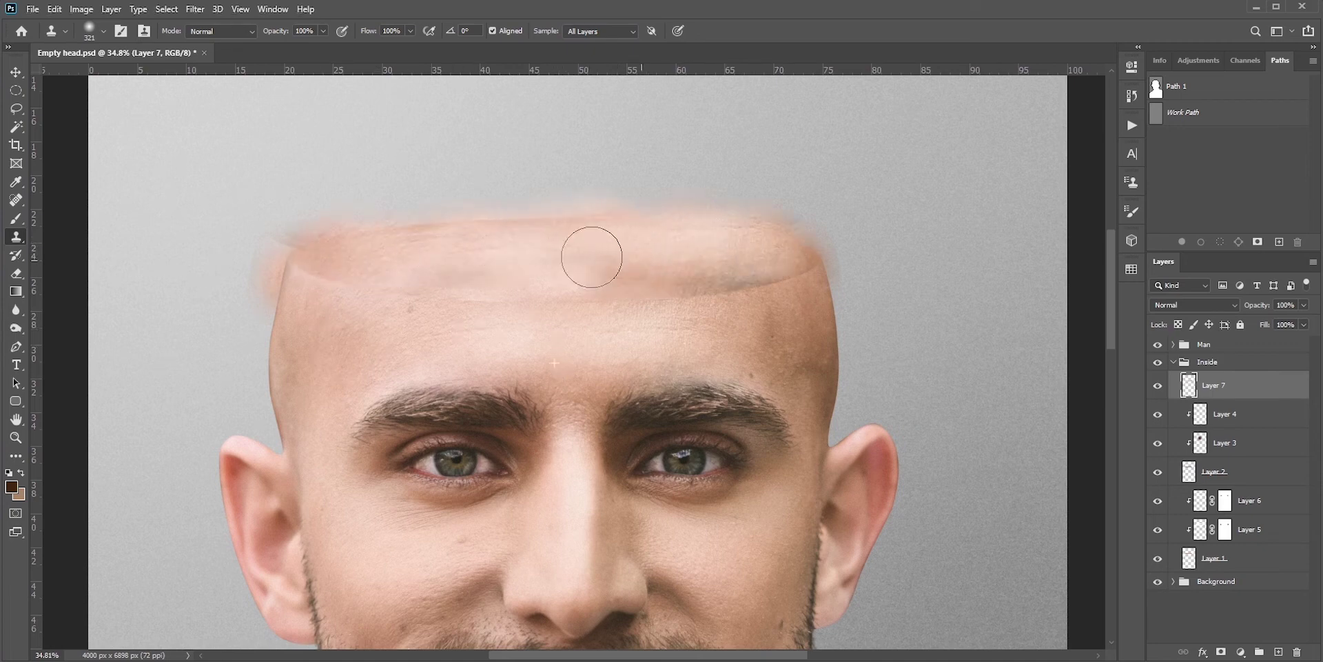
pyautogui.press('[')
pyautogui.keyDown('alt'); pyautogui.click(709, 349); pyautogui.keyUp('alt')
pyautogui.moveTo(717, 279); pyautogui.dragTo(785, 279)
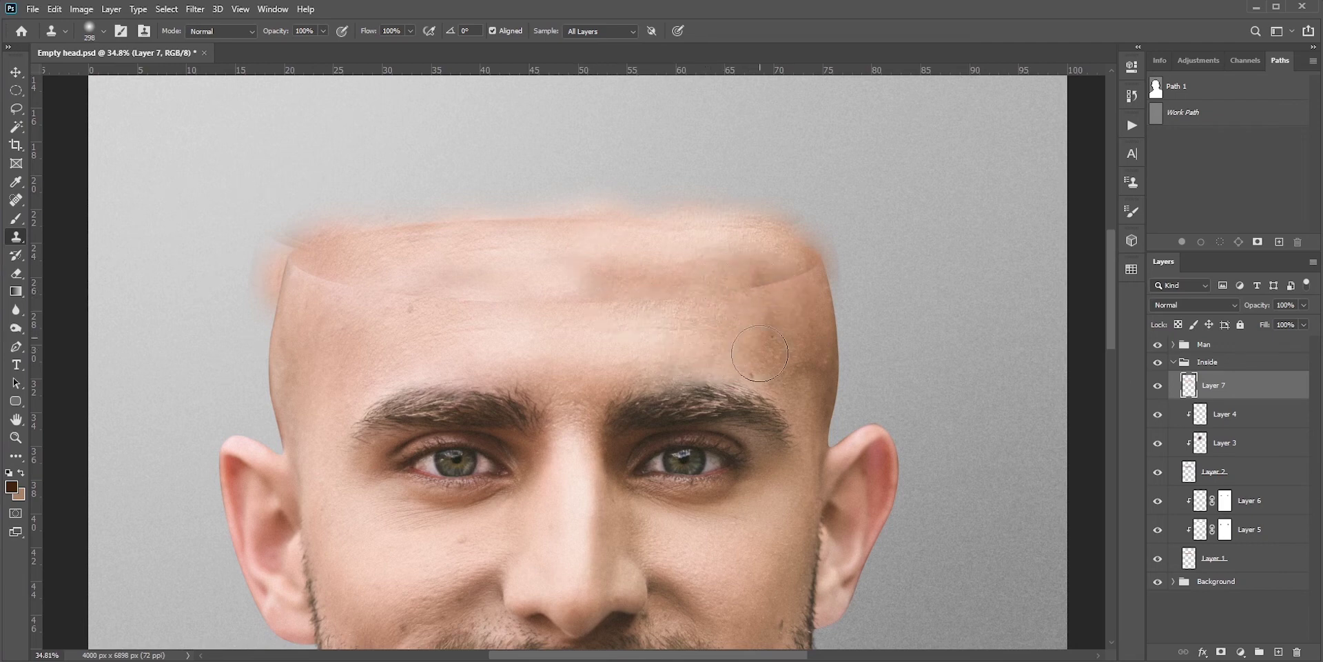
# - Blend Layer 7 in Overlay mode at 35% opacity, masked to the outline of Layer 1
pyautogui.click(1191, 308)
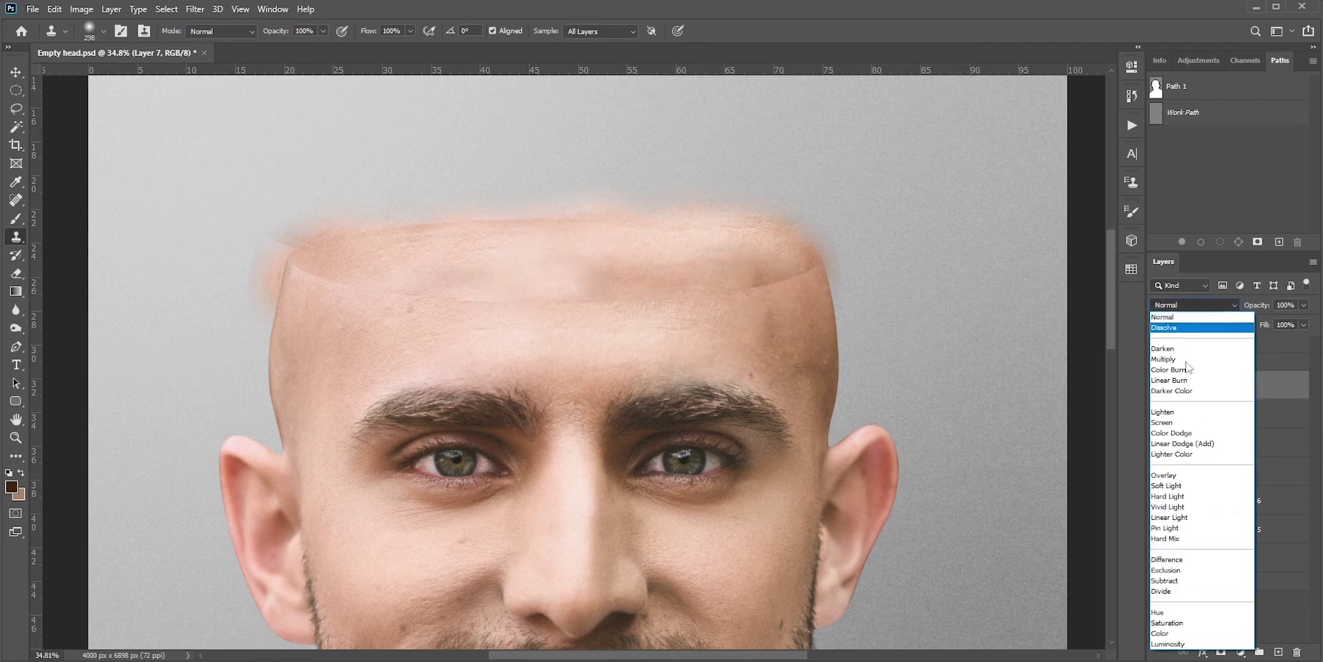
pyautogui.click(1175, 475)
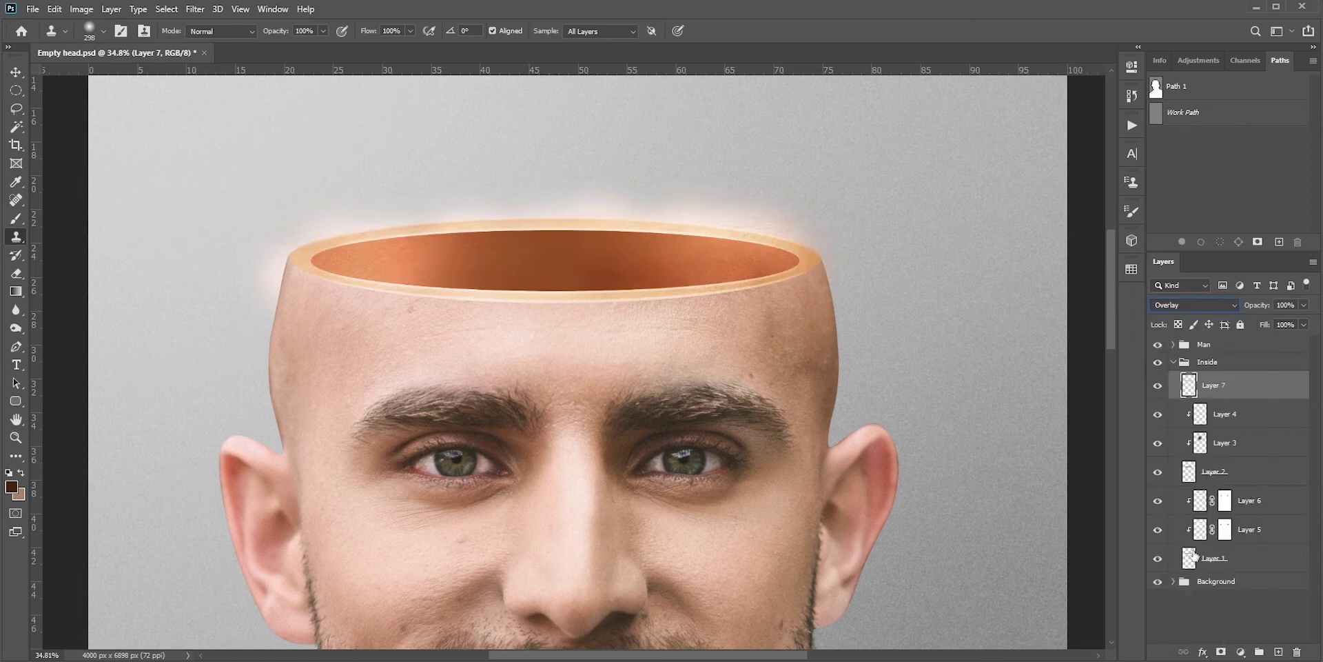
pyautogui.keyDown('ctrl'); pyautogui.click(1186, 561); pyautogui.keyUp('ctrl')
pyautogui.click(1221, 652)
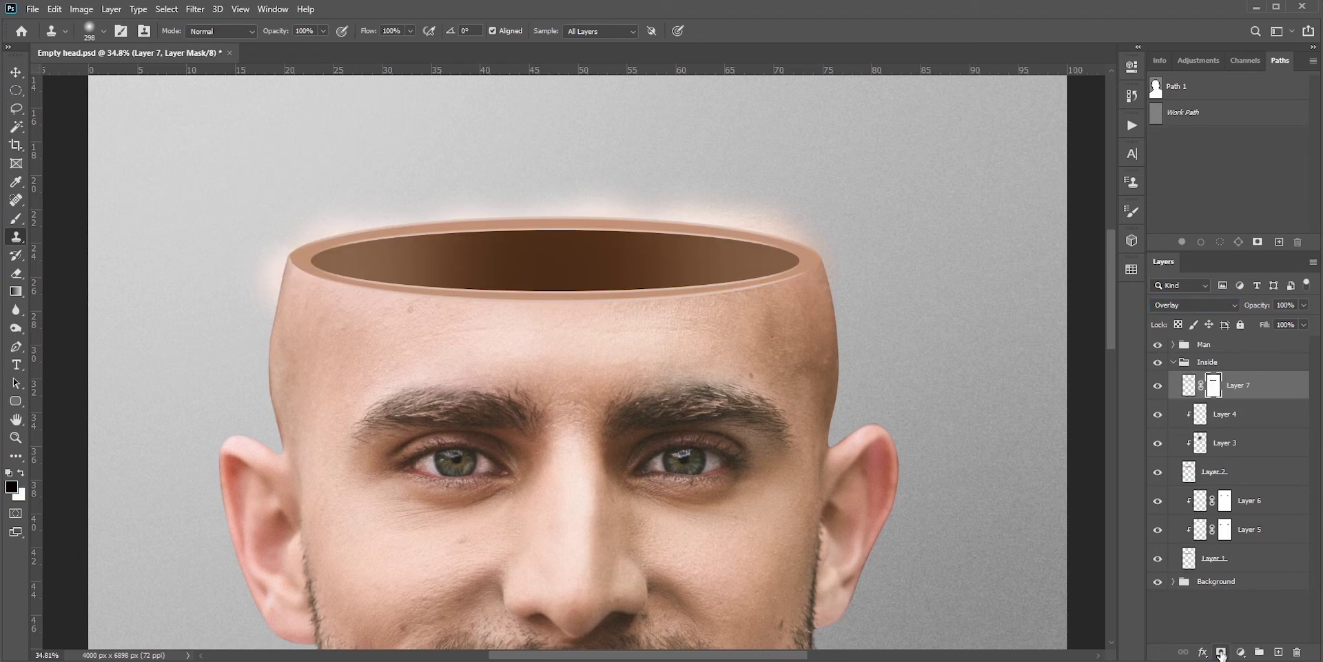
pyautogui.hotkey('ctrl', 'i')
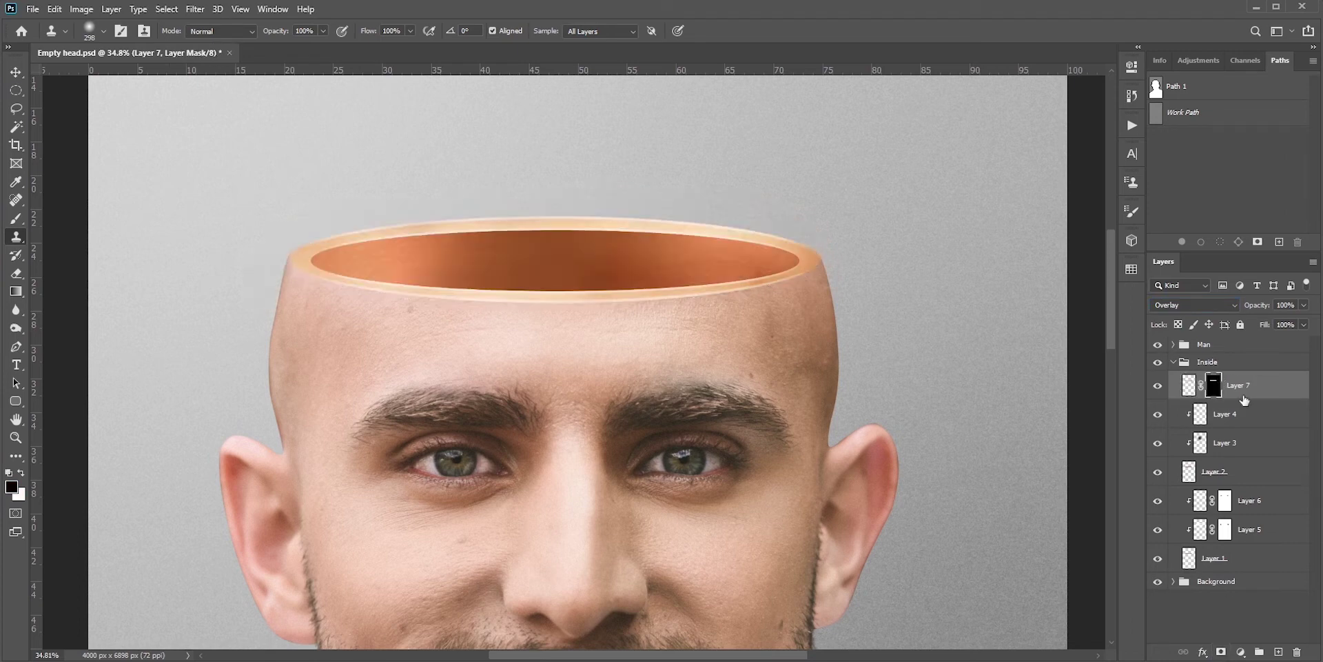
pyautogui.moveTo(1254, 310); pyautogui.dragTo(849, 310)
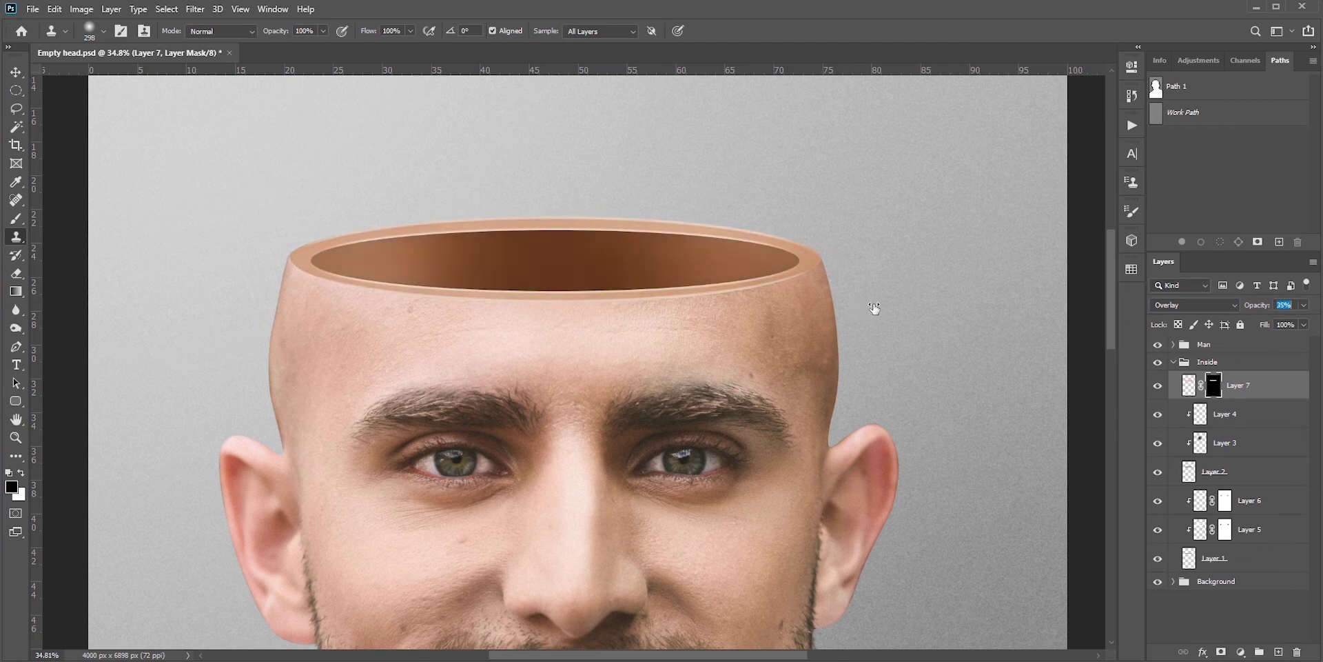
# - Fill the outline of Layer 2 with black on Layer 7's mask, deselect, and compare the image with Layer 7 hidden and shown
pyautogui.keyDown('ctrl'); pyautogui.click(1190, 475); pyautogui.keyUp('ctrl')
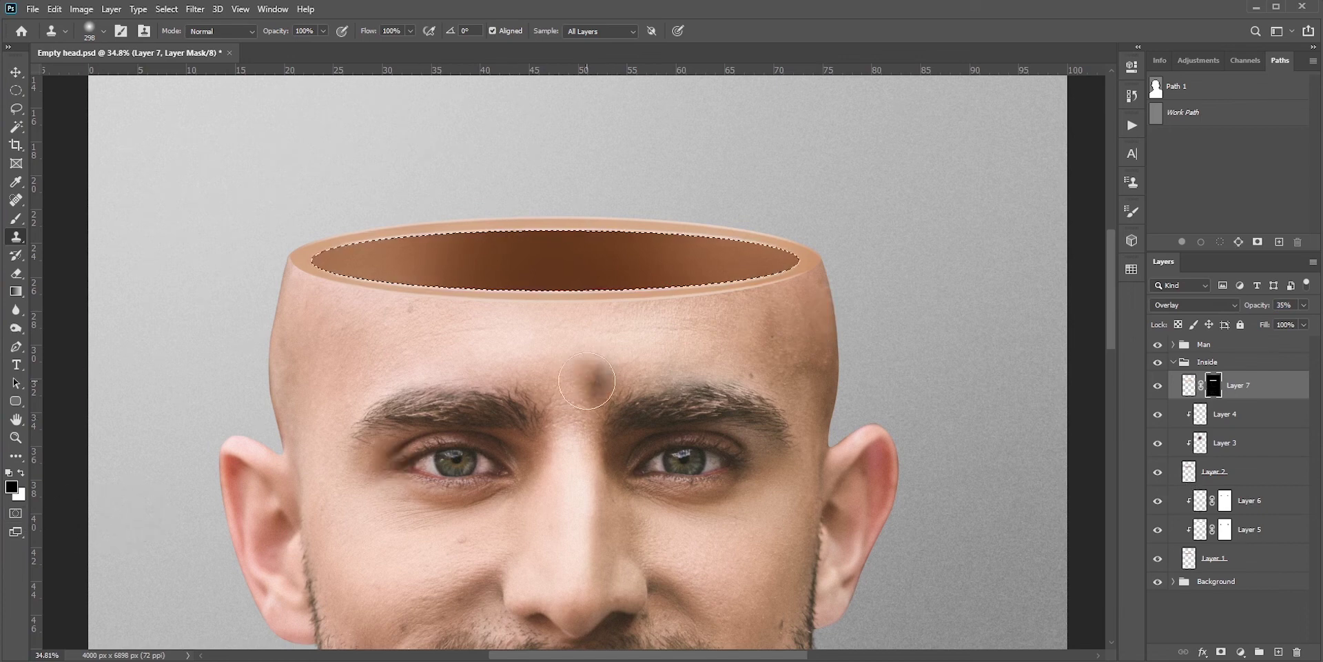
pyautogui.hotkey('alt', 'BackSpace')
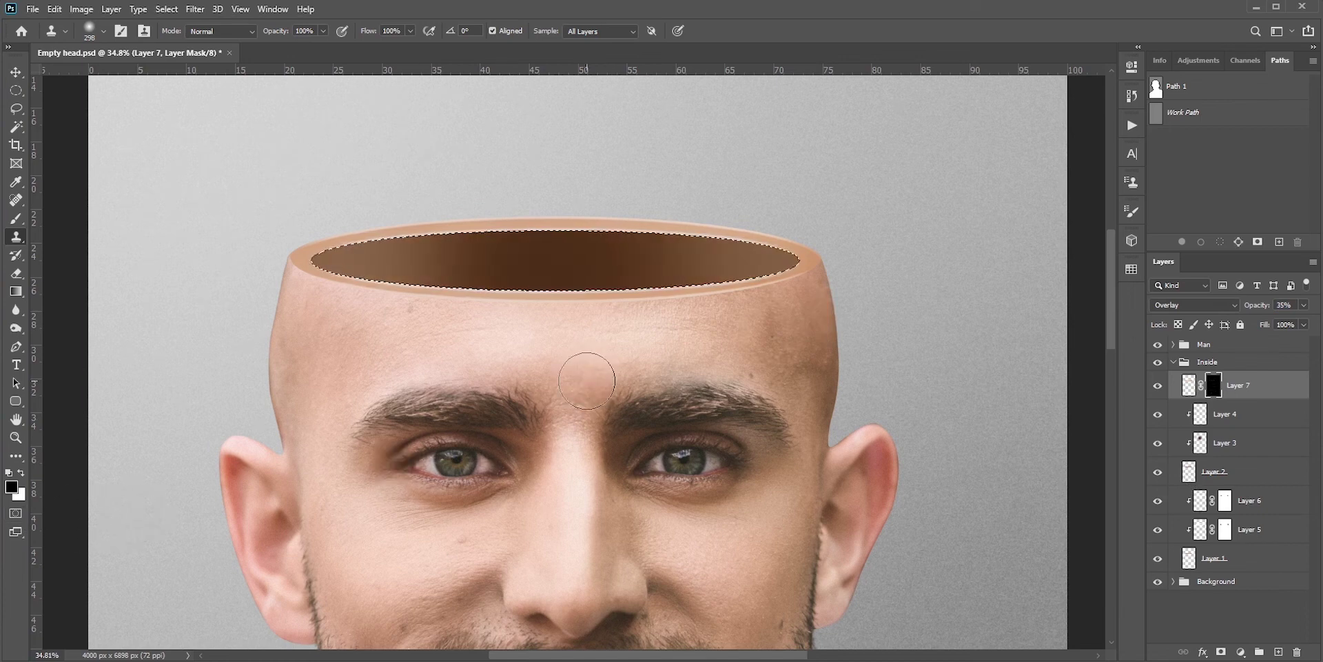
pyautogui.hotkey('ctrl', 'd')
pyautogui.scroll(-2, 587, 381)
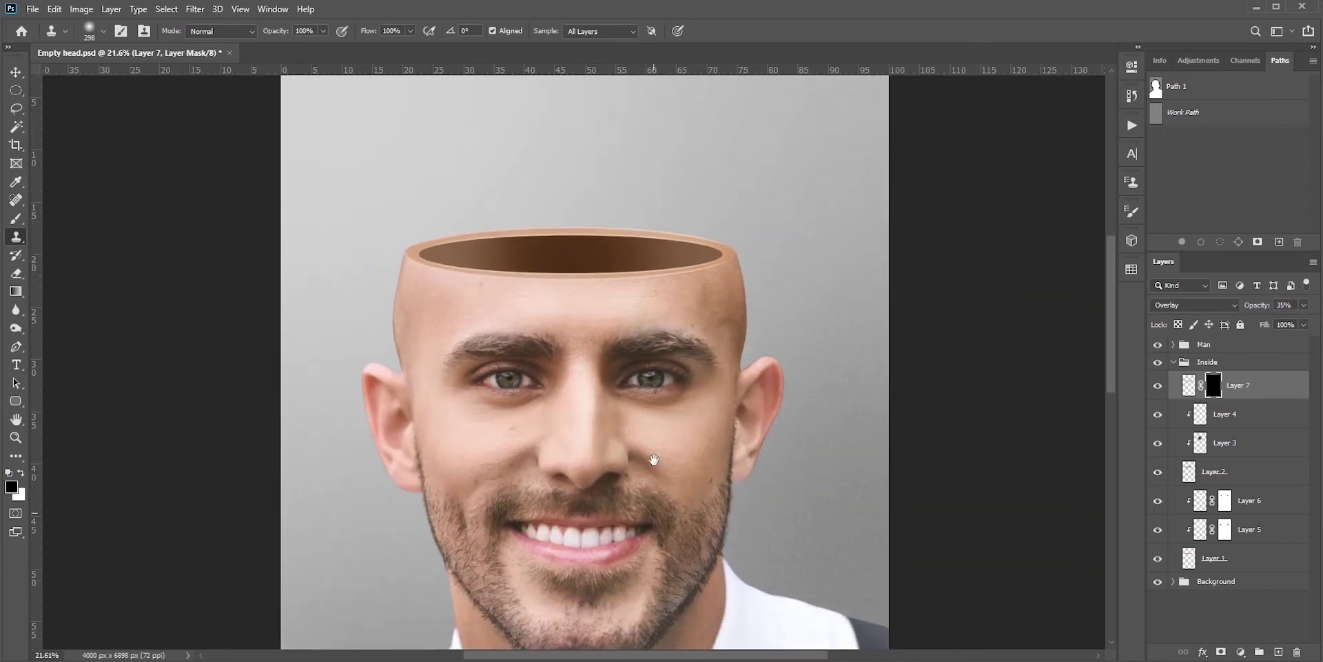
pyautogui.click(1159, 387)
pyautogui.click(1159, 387)
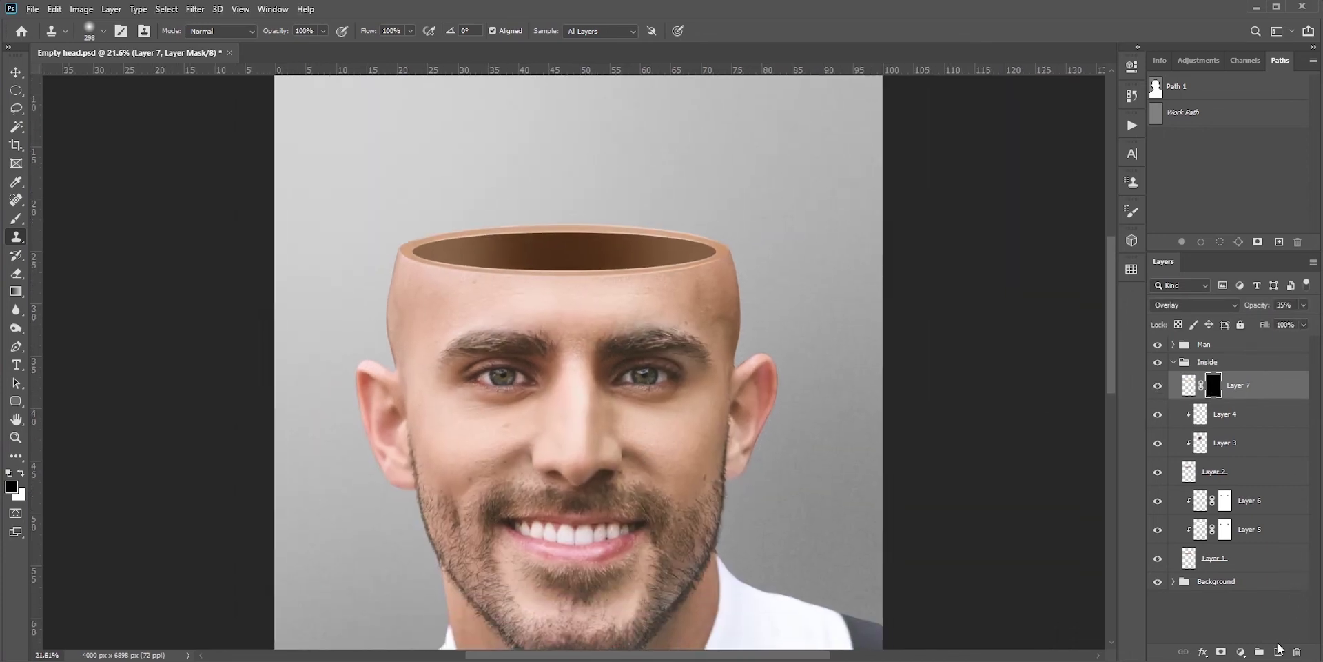
# - Add Layer 8 above Layer 7 in Overlay mode filled with 50% gray, and convert it to a smart object
pyautogui.keyDown('alt'); pyautogui.click(1279, 651); pyautogui.keyUp('alt')
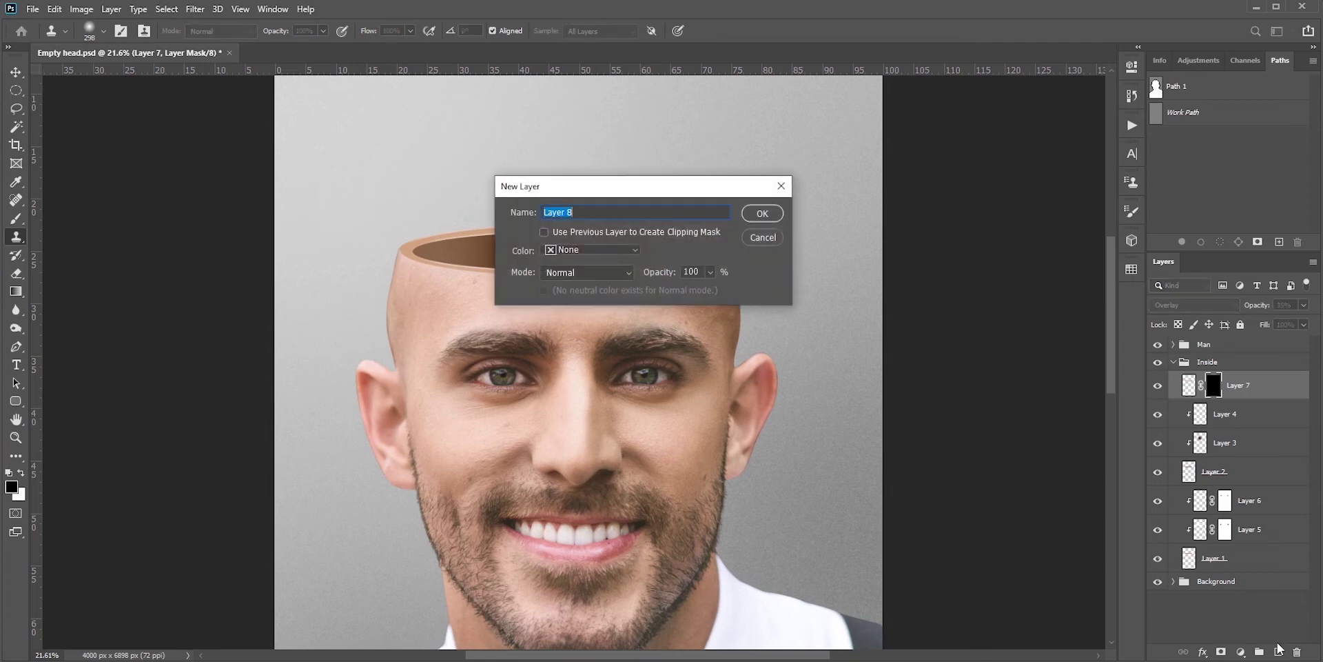
pyautogui.click(580, 275)
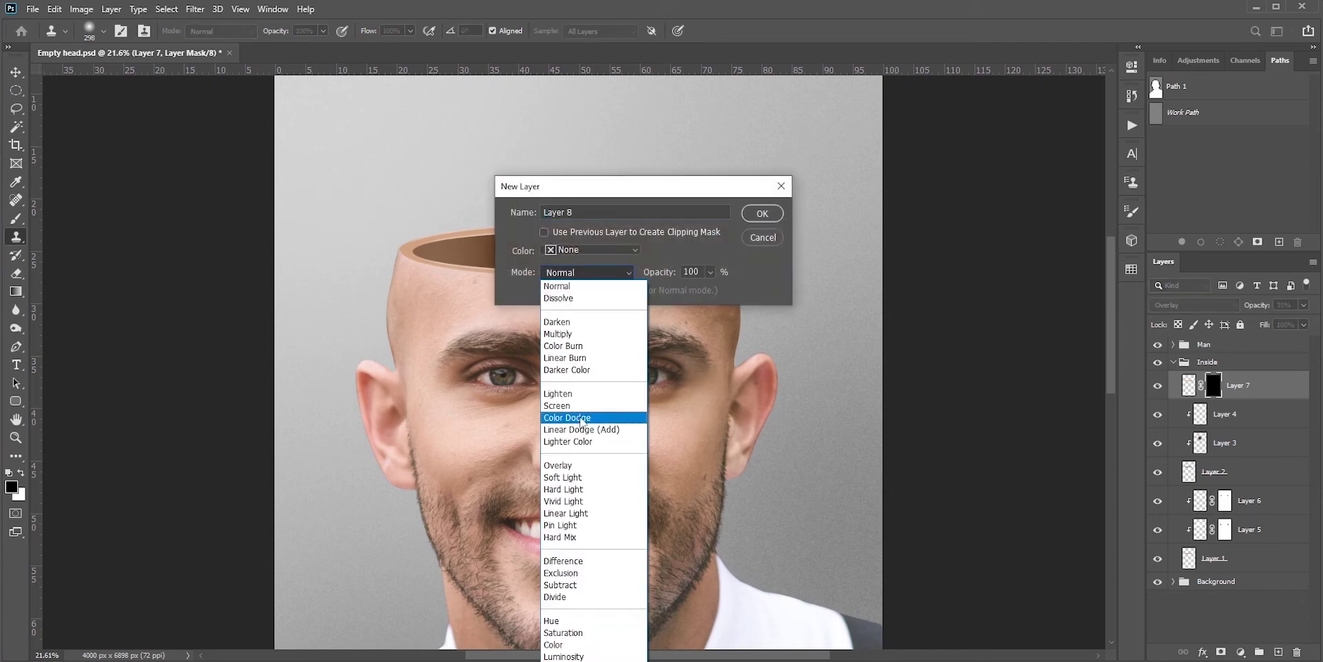
pyautogui.click(558, 465)
pyautogui.click(557, 291)
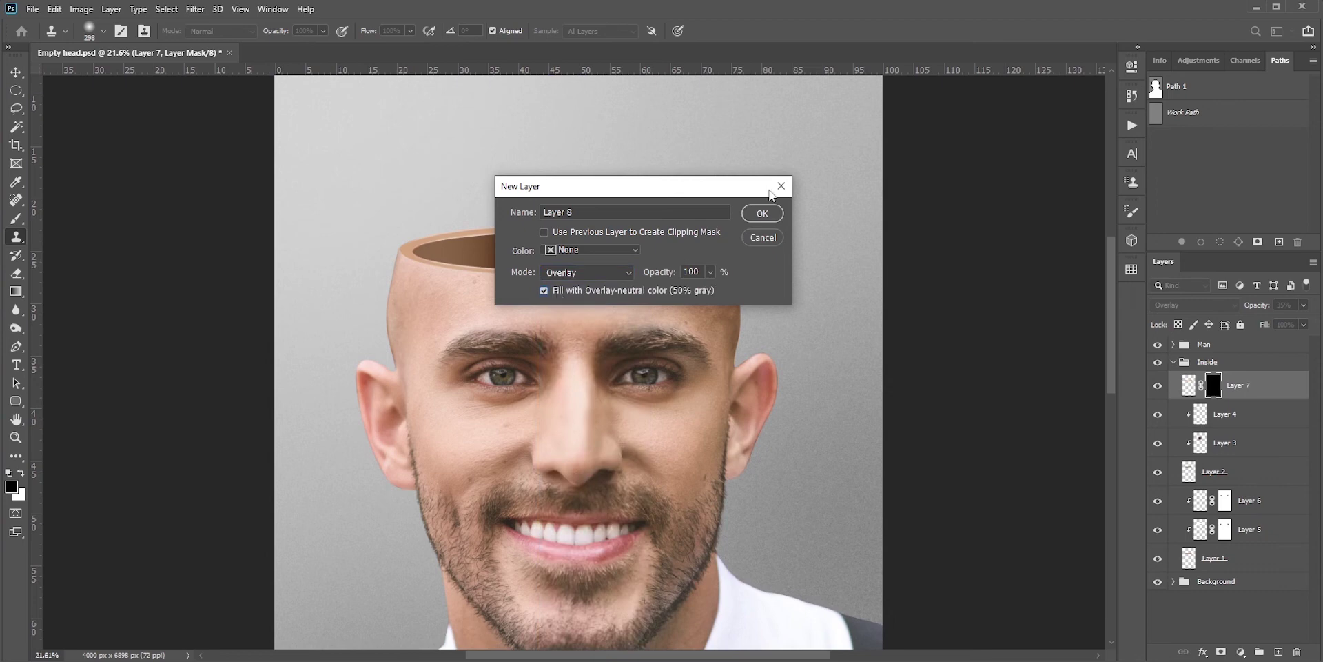
pyautogui.click(762, 213)
pyautogui.rightClick(1235, 382)
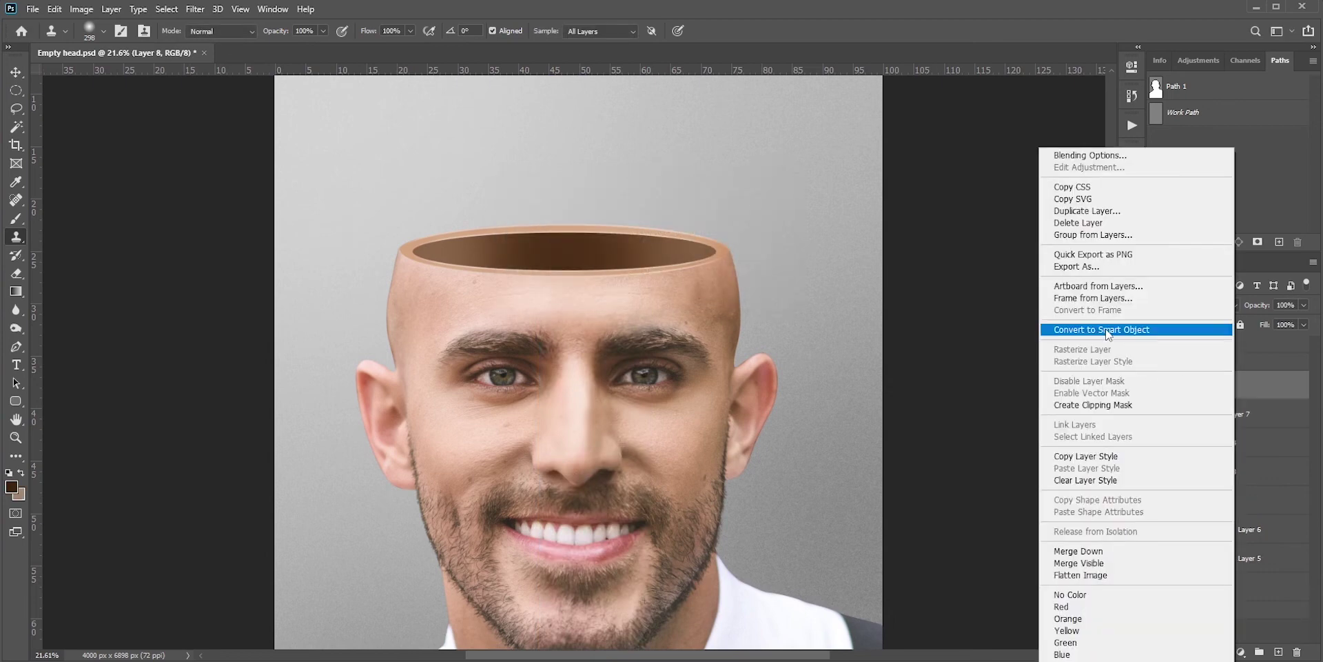
pyautogui.click(1106, 333)
# - Apply the Add Noise filter to Layer 8 at 23.95%, with Uniform distribution and Monochromatic enabled
pyautogui.scroll(5, 633, 289)
pyautogui.moveTo(664, 303); pyautogui.dragTo(659, 325)
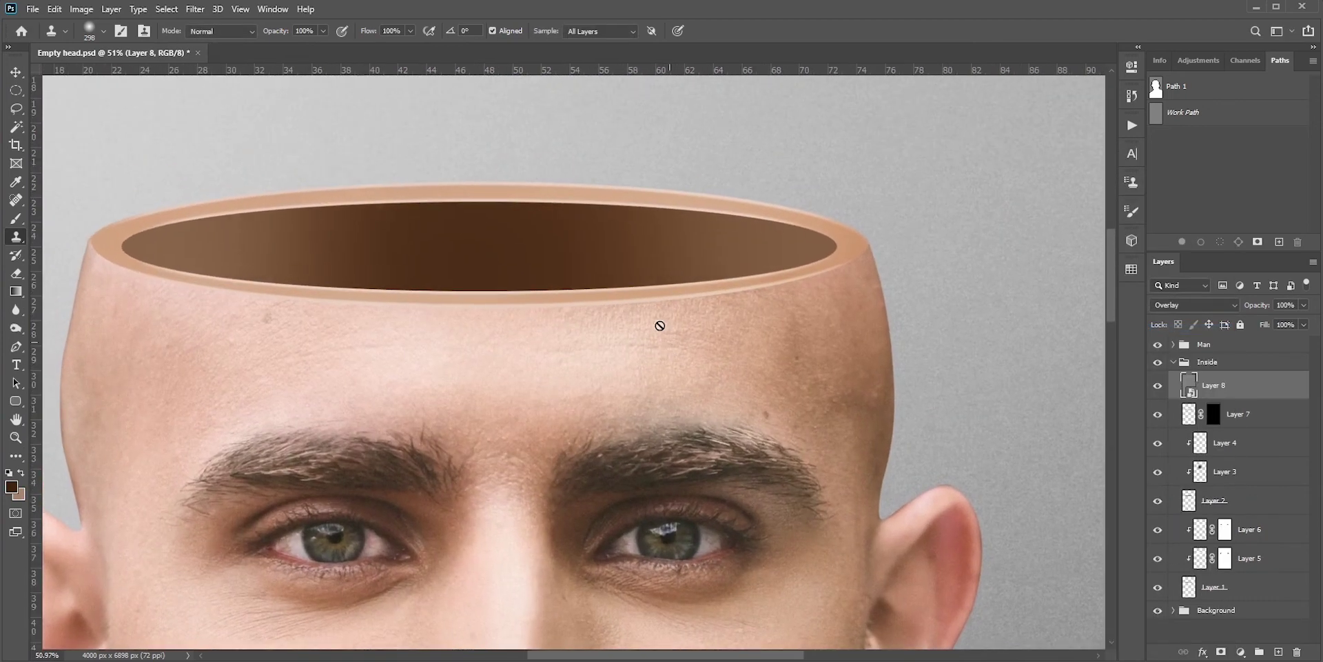
pyautogui.click(195, 10)
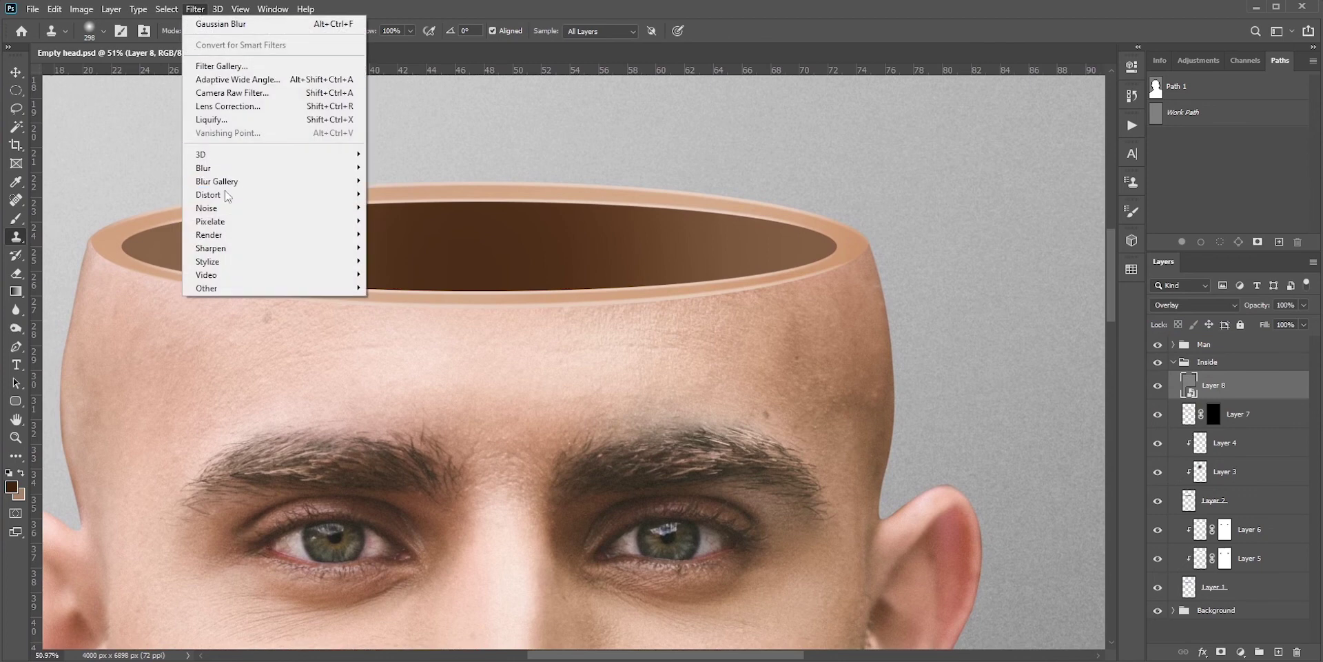
pyautogui.moveTo(214, 207)
pyautogui.click(400, 206)
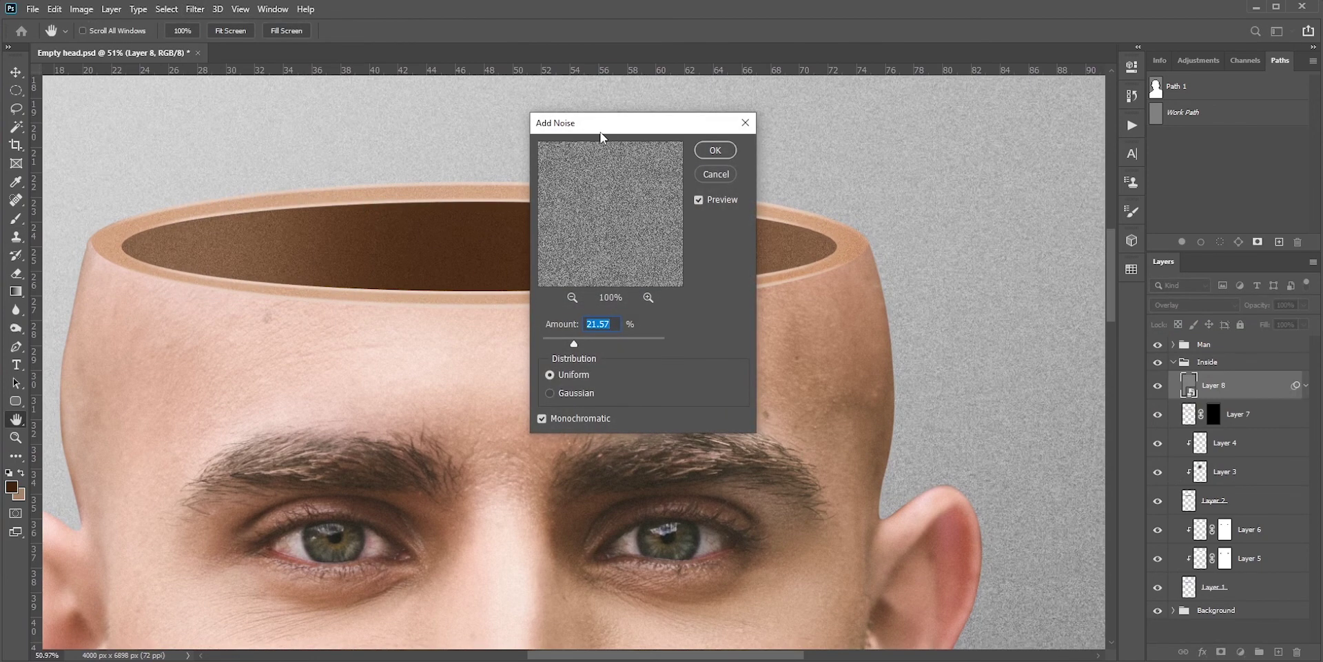
pyautogui.moveTo(601, 136); pyautogui.dragTo(787, 137)
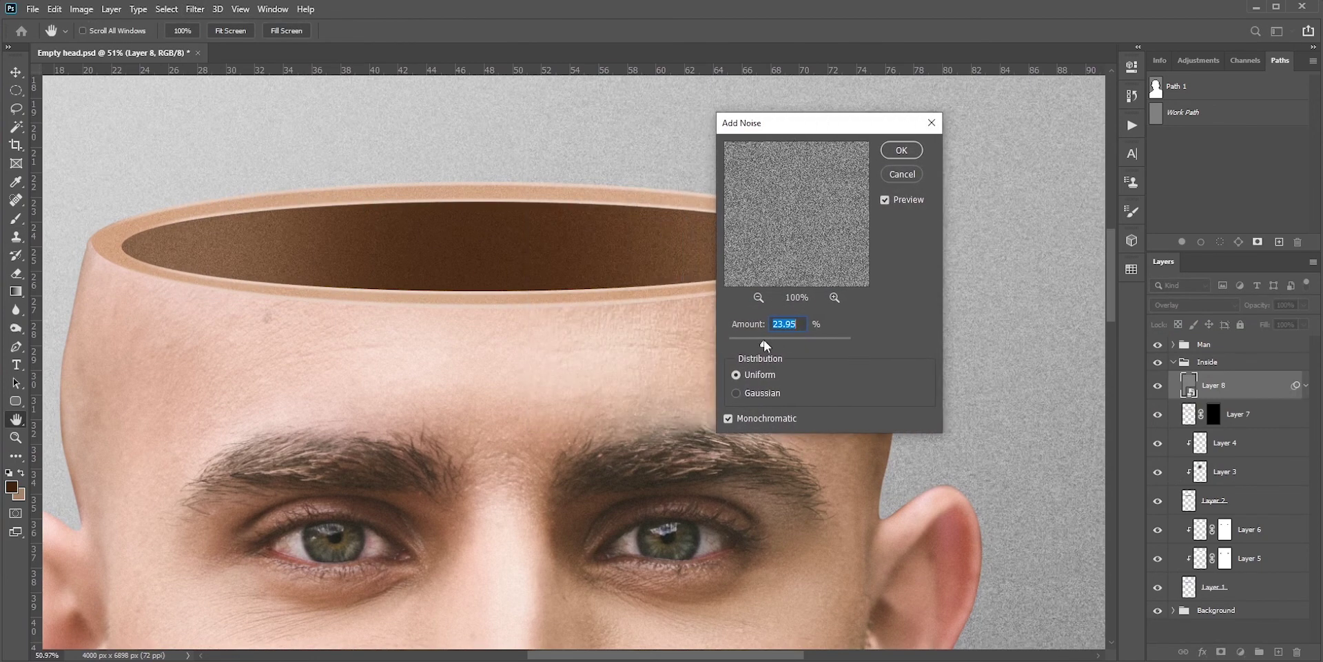
pyautogui.click(900, 151)
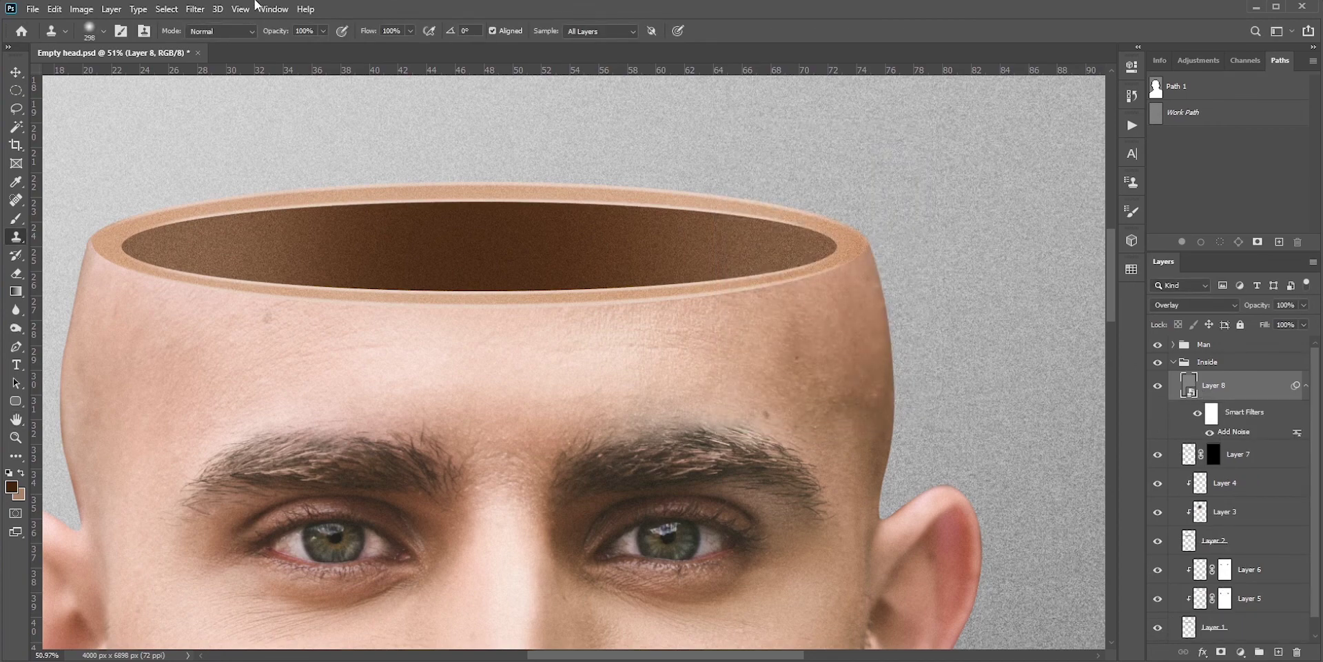
# - Soften the noise on Layer 8 with a Gaussian Blur of 0.6 pixels radius
pyautogui.click(195, 9)
pyautogui.moveTo(215, 168)
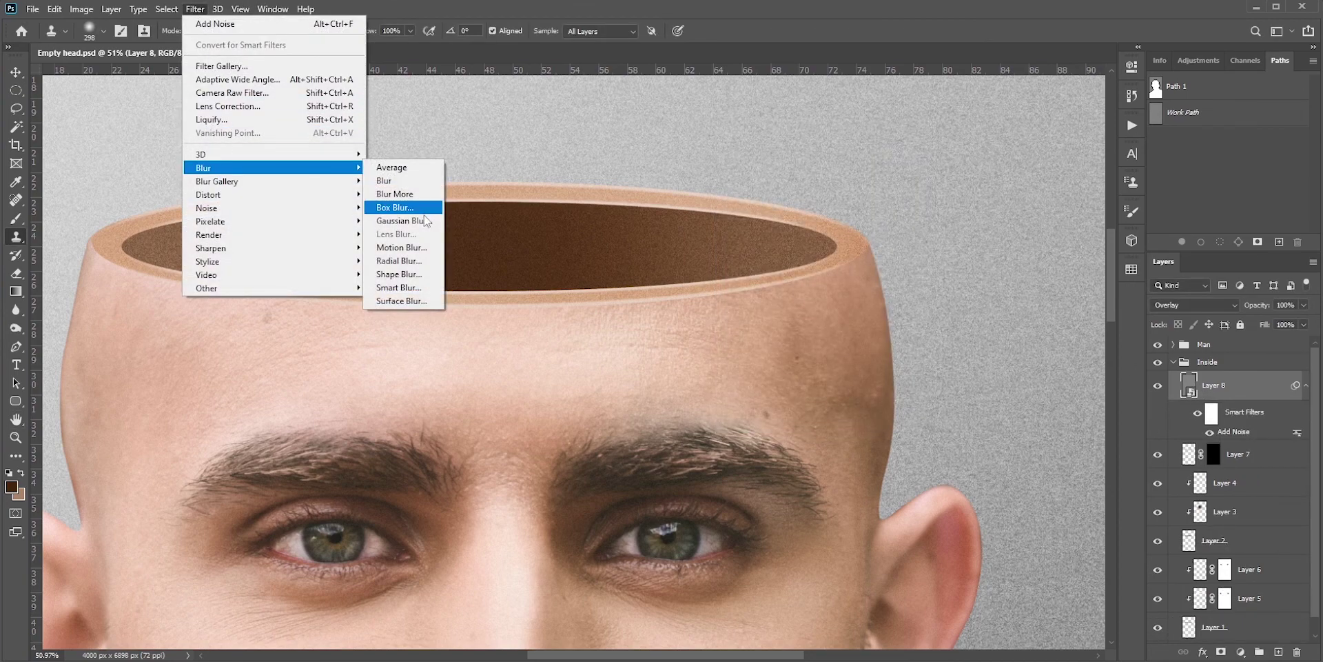
pyautogui.click(403, 219)
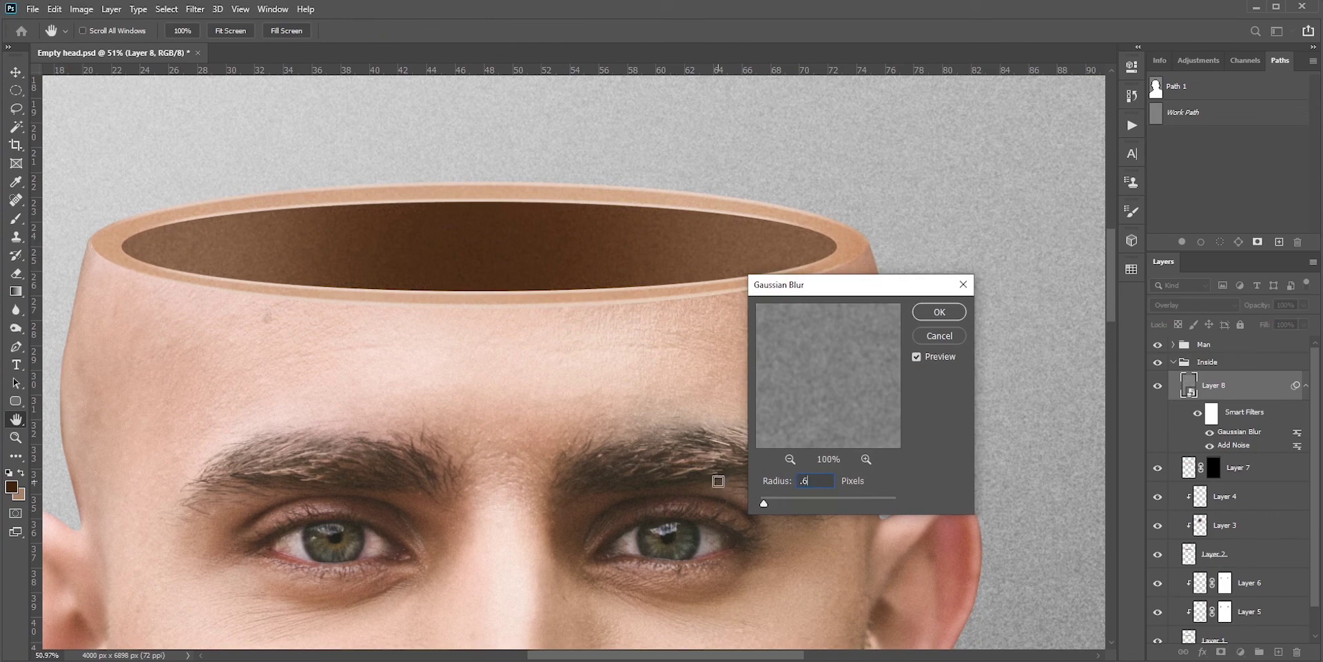
pyautogui.click(938, 312)
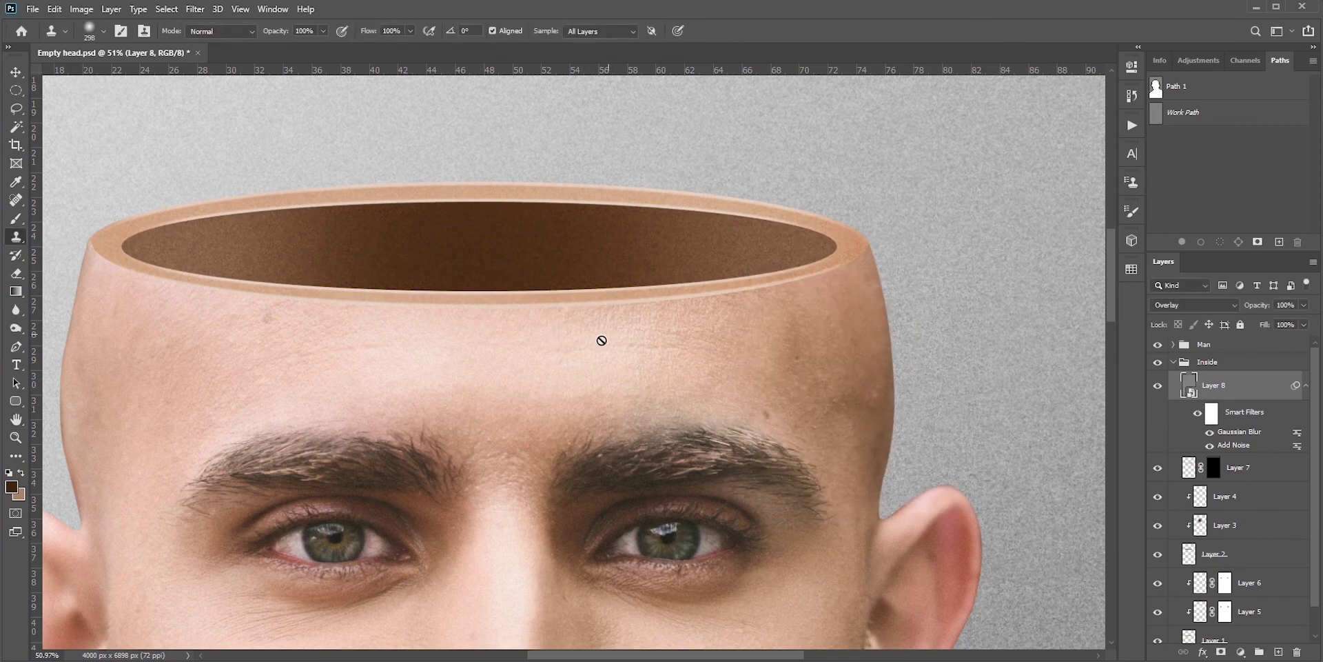
# - Mask Layer 8 to the outline of Layer 1 and set the layer's opacity to 78%
pyautogui.scroll(-2, 601, 340)
pyautogui.scroll(-1, 1220, 630)
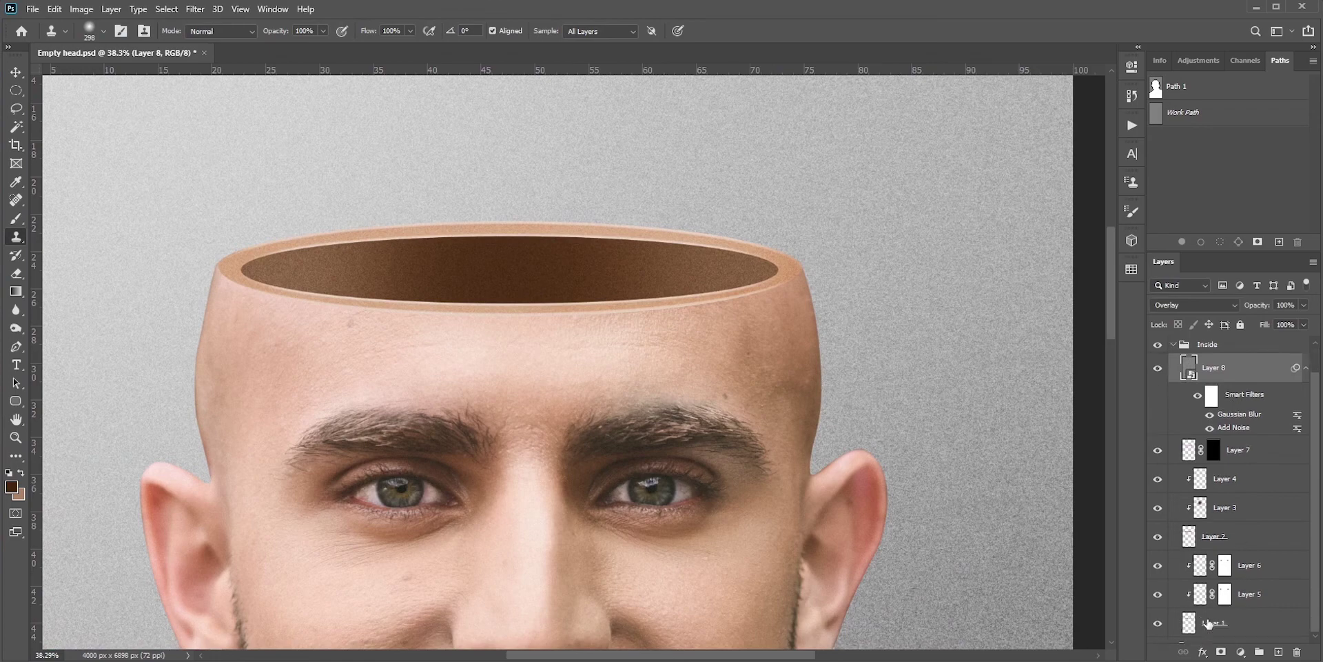
pyautogui.keyDown('ctrl'); pyautogui.click(1194, 615); pyautogui.keyUp('ctrl')
pyautogui.click(1221, 652)
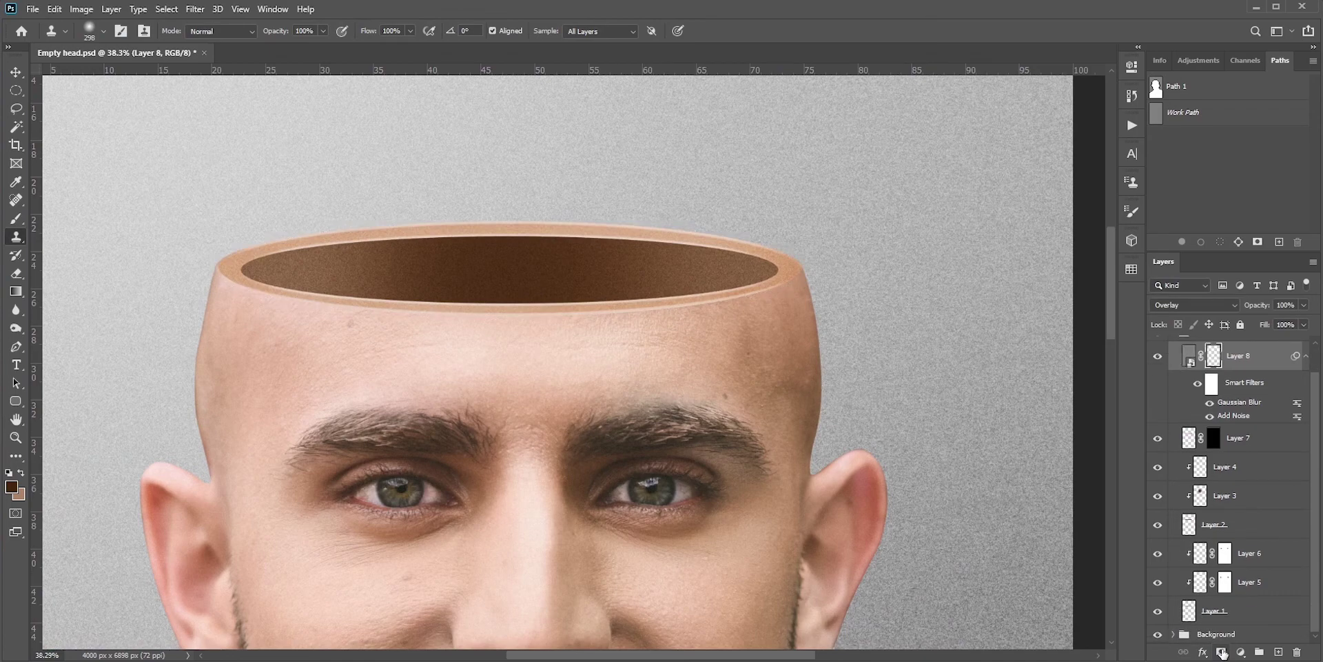
pyautogui.click(1157, 357)
pyautogui.click(1157, 357)
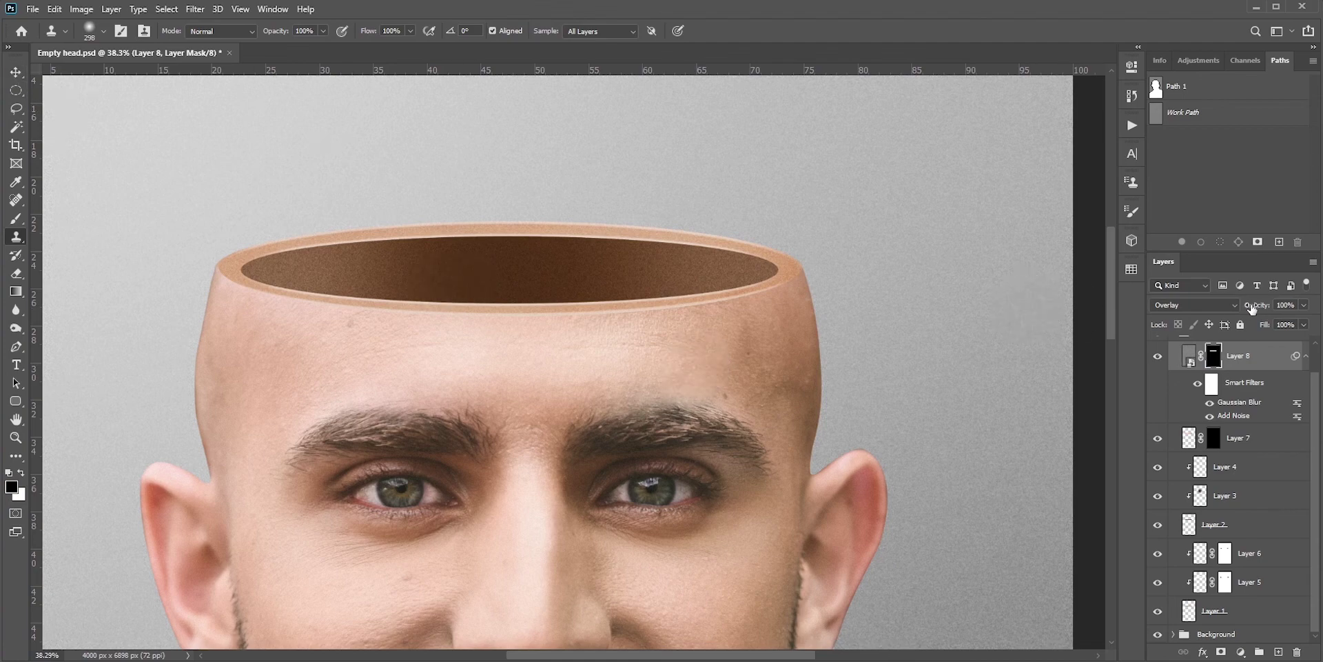
pyautogui.moveTo(1244, 308); pyautogui.dragTo(1239, 308)
pyautogui.scroll(-5, 635, 257)
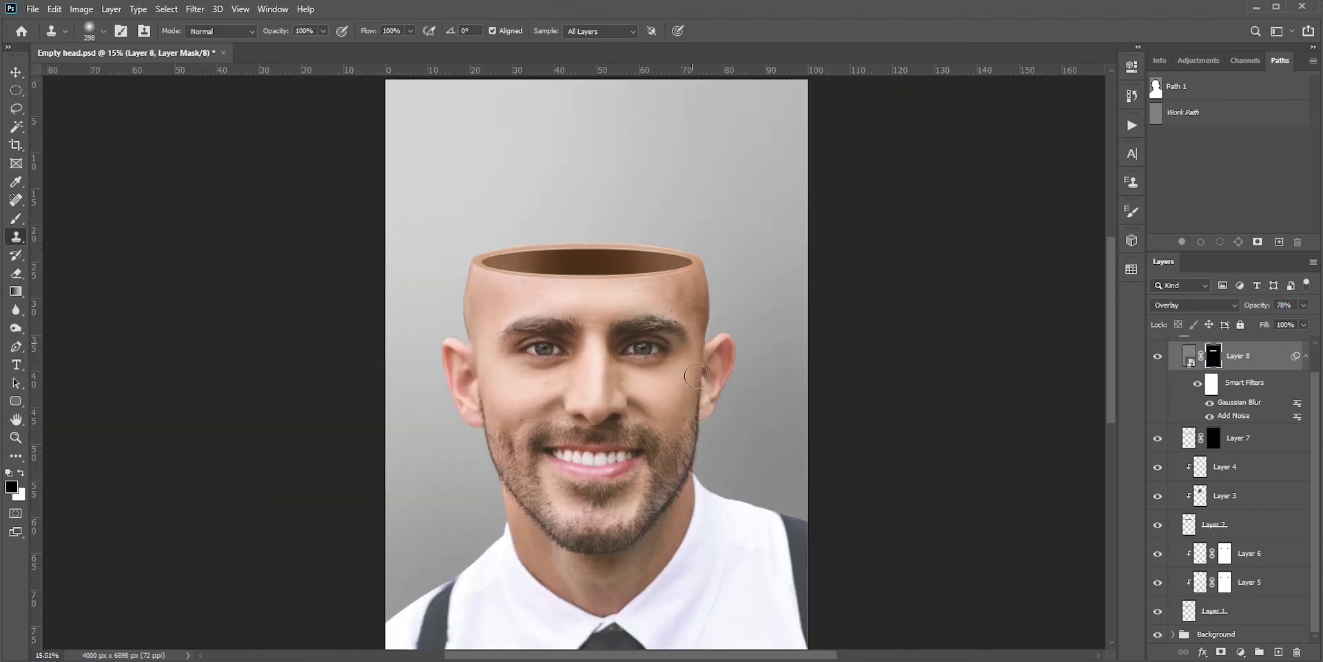
pyautogui.scroll(1, 1192, 391)
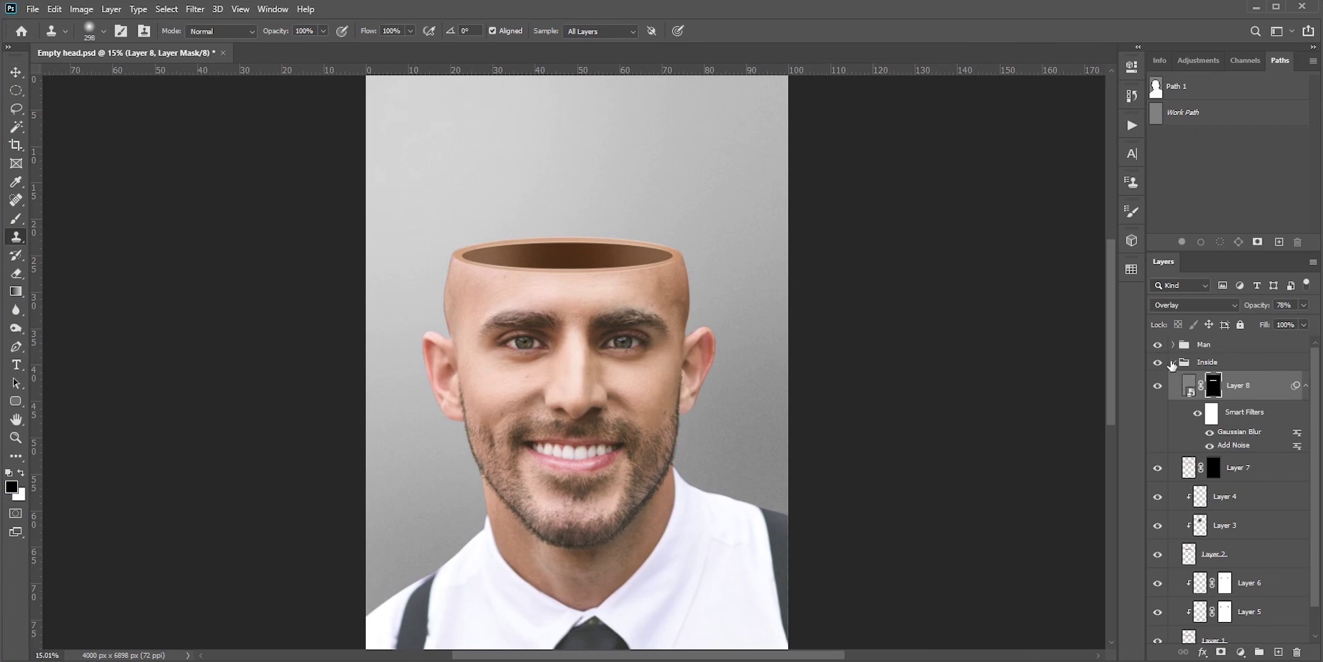
# - Place the pokemon-5426712_1280s image between the Man and Inside groups, scaled to 202.08% and positioned over the head opening
pyautogui.click(1172, 363)
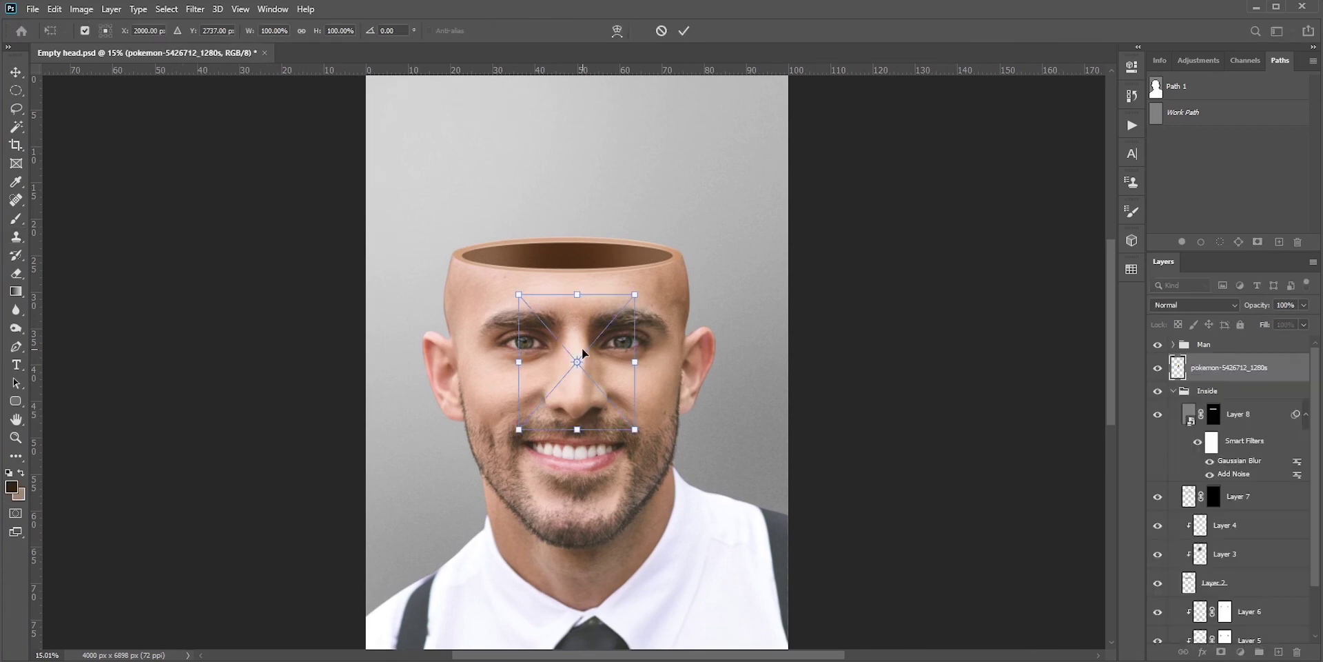
pyautogui.moveTo(584, 351); pyautogui.dragTo(570, 258)
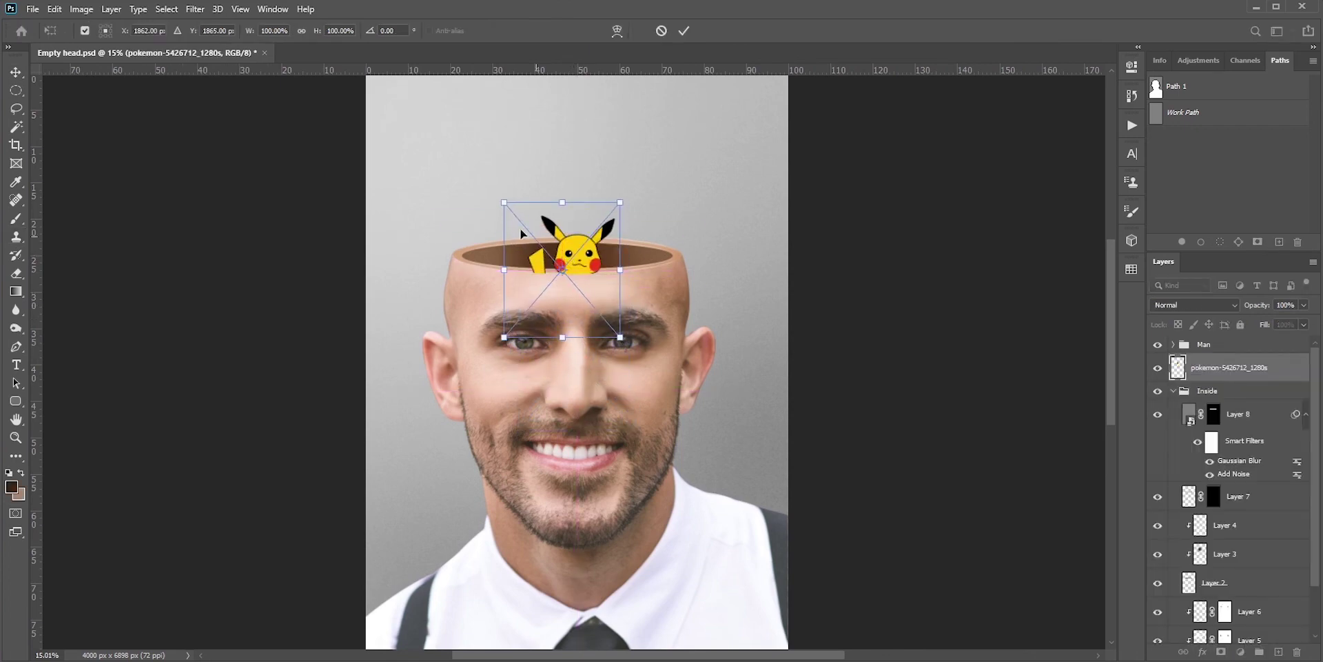
pyautogui.moveTo(499, 200); pyautogui.dragTo(414, 158)
pyautogui.moveTo(599, 273); pyautogui.dragTo(591, 270)
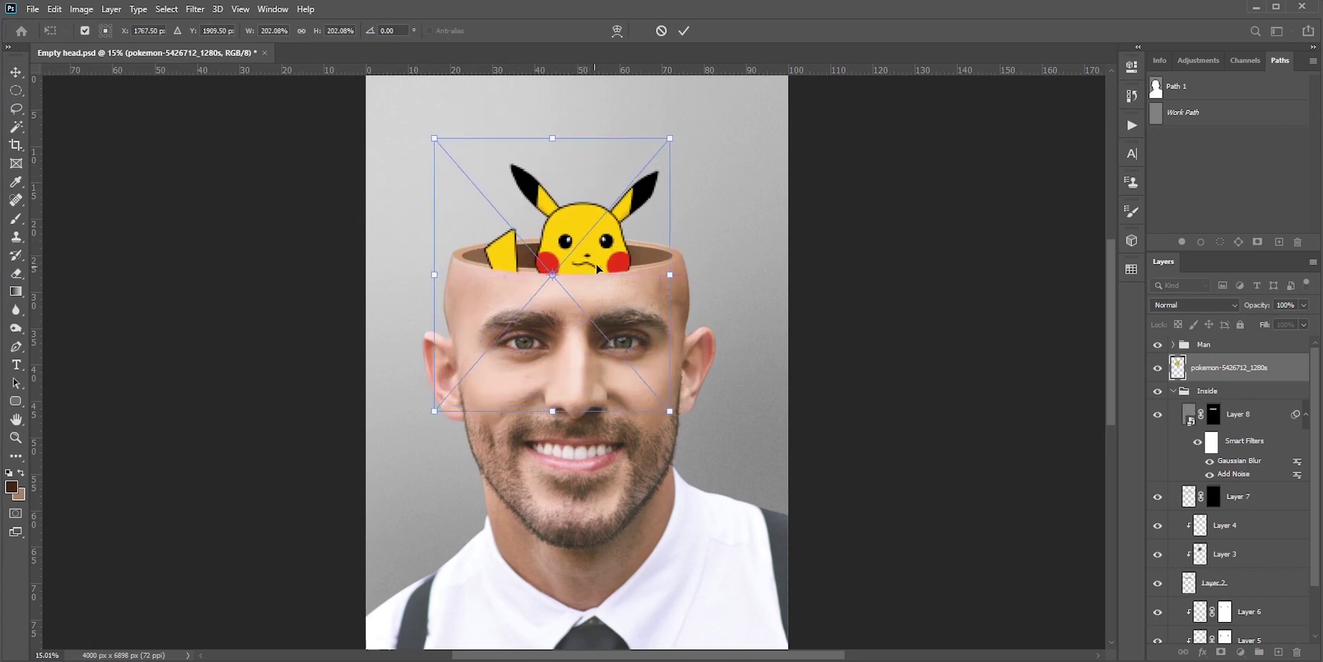
pyautogui.click(684, 30)
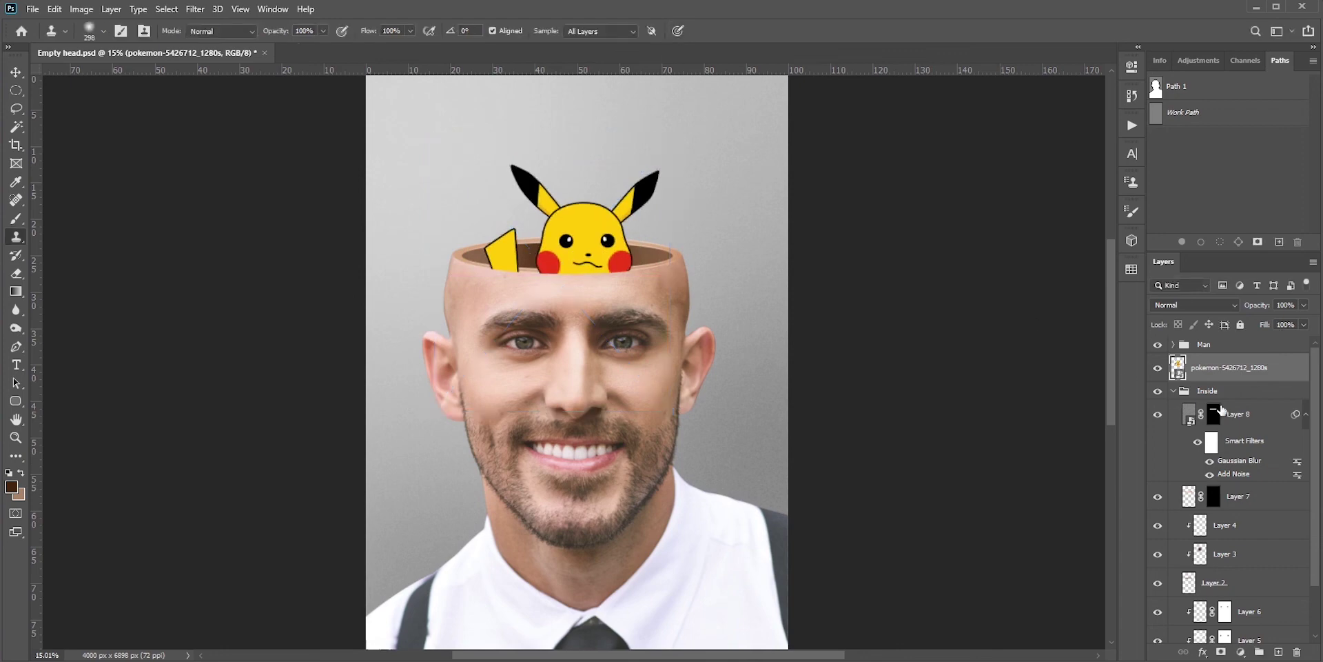
# - Add a mask to the pokemon layer and paint out the part below the opening's front edge, using the inverted outline of Layer 2
pyautogui.scroll(-1, 1240, 476)
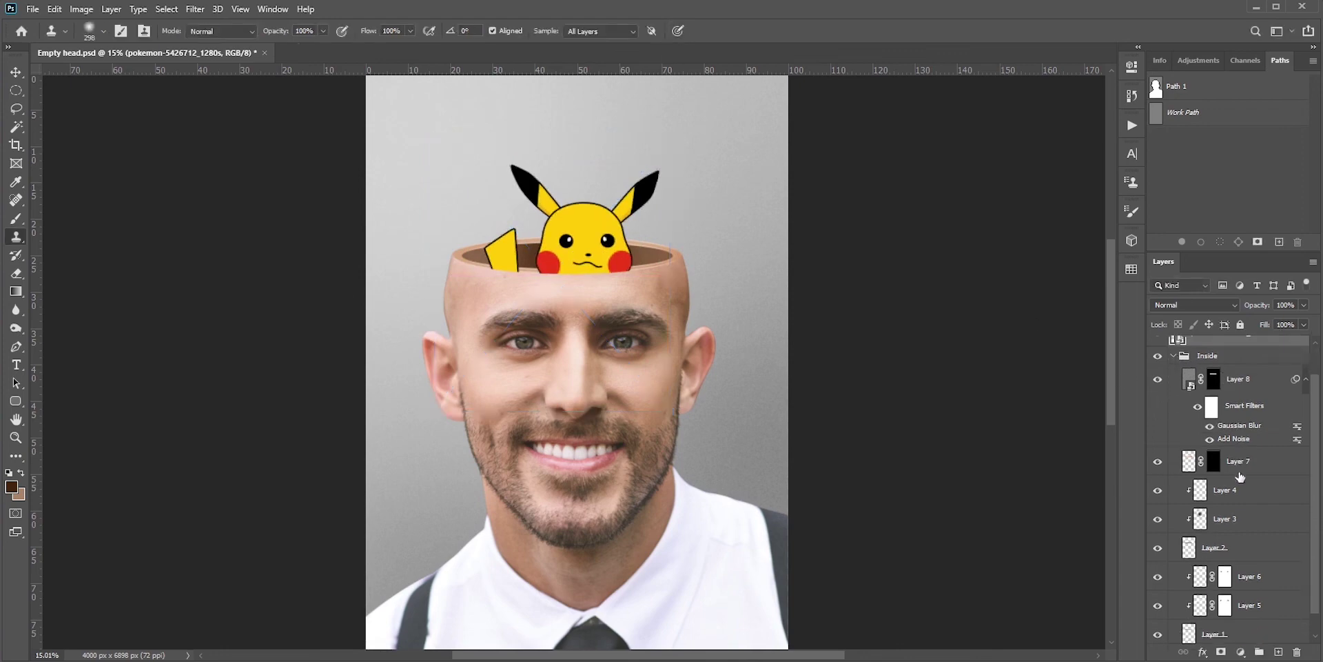
pyautogui.click(1221, 652)
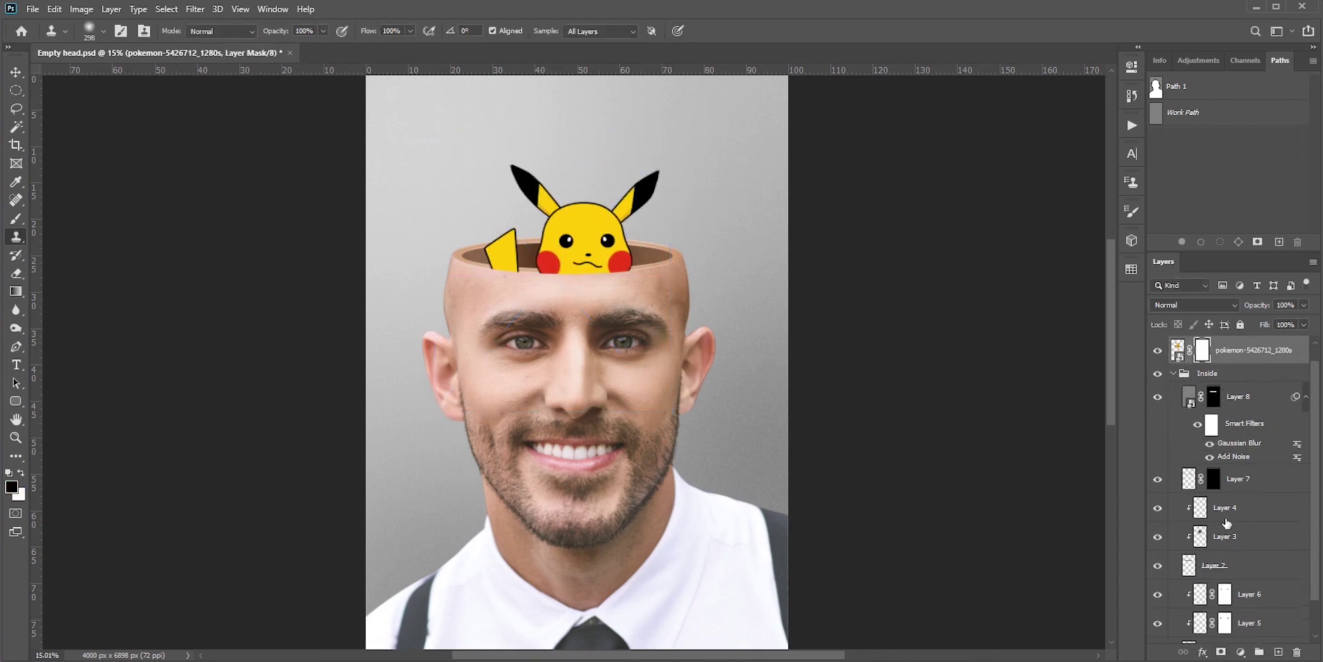
pyautogui.keyDown('ctrl'); pyautogui.click(1191, 569); pyautogui.keyUp('ctrl')
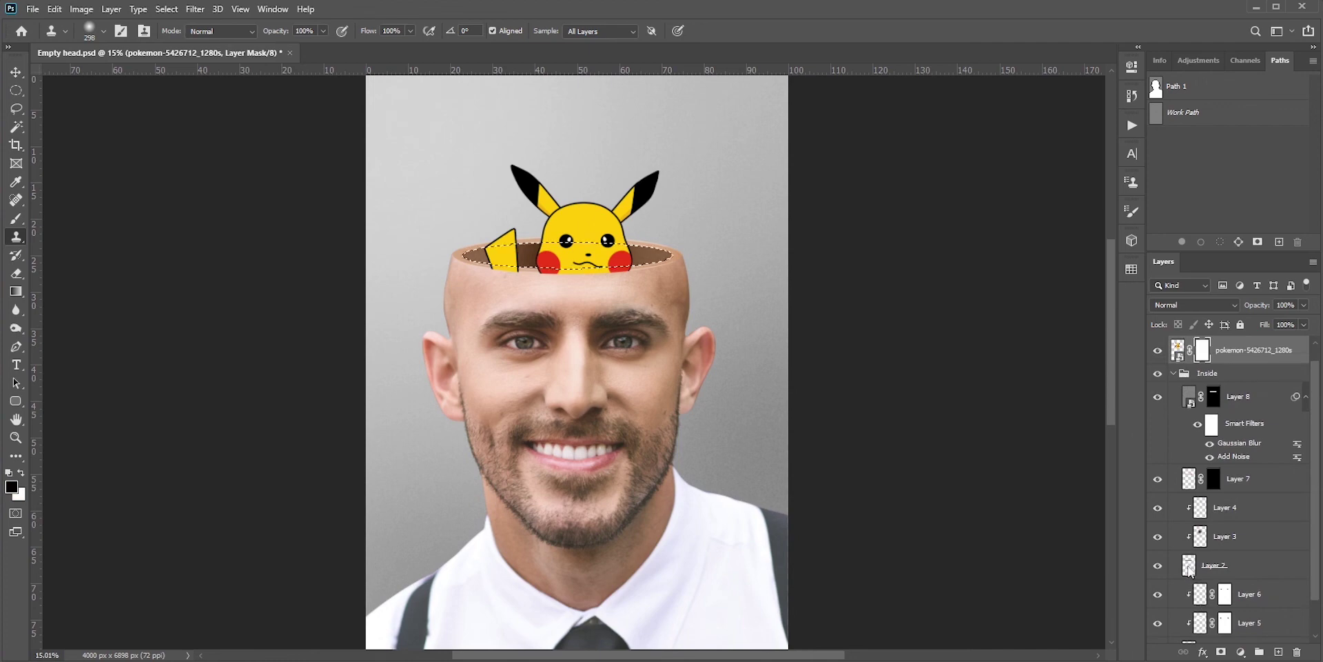
pyautogui.click(19, 219)
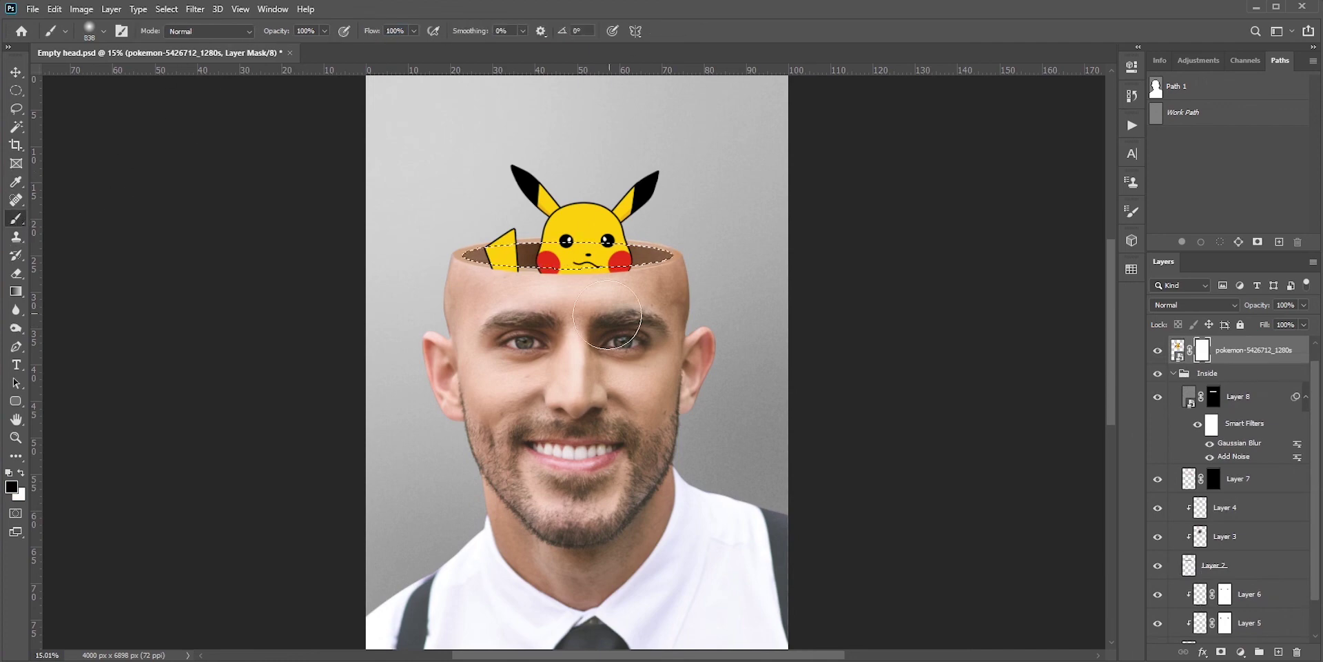
pyautogui.scroll(1, 607, 313)
pyautogui.moveTo(582, 289); pyautogui.dragTo(590, 279)
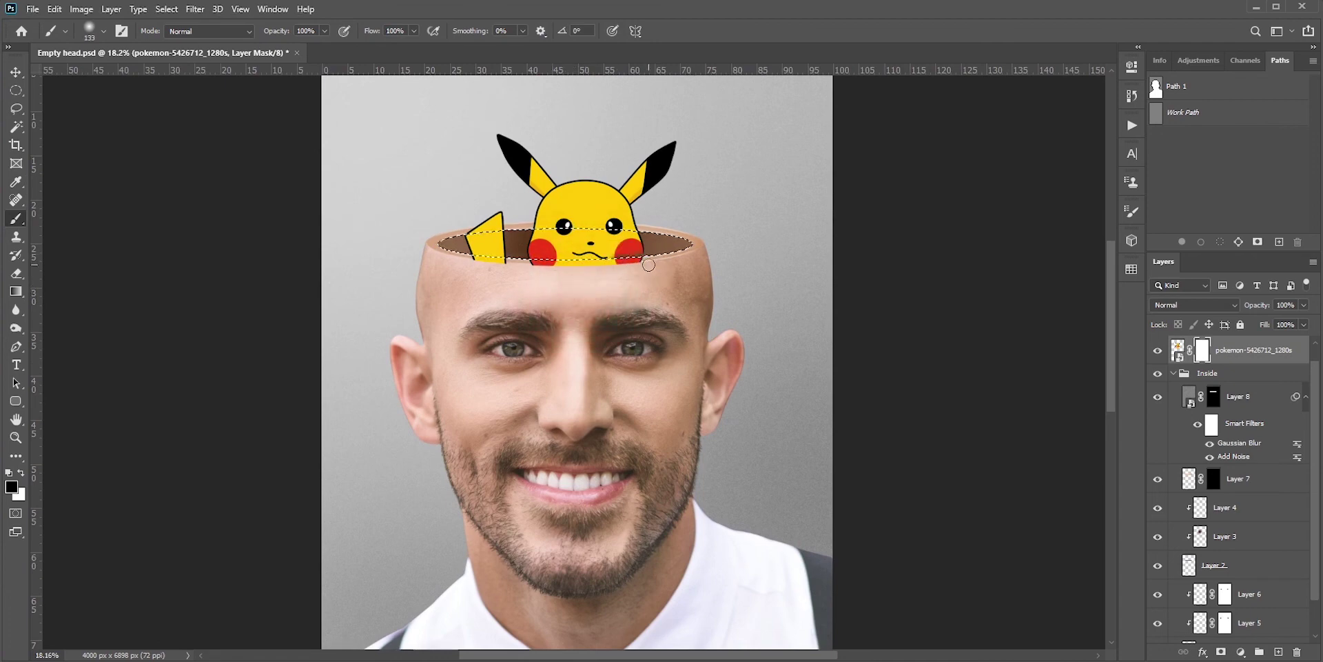
pyautogui.hotkey('ctrl', 'shift', 'i')
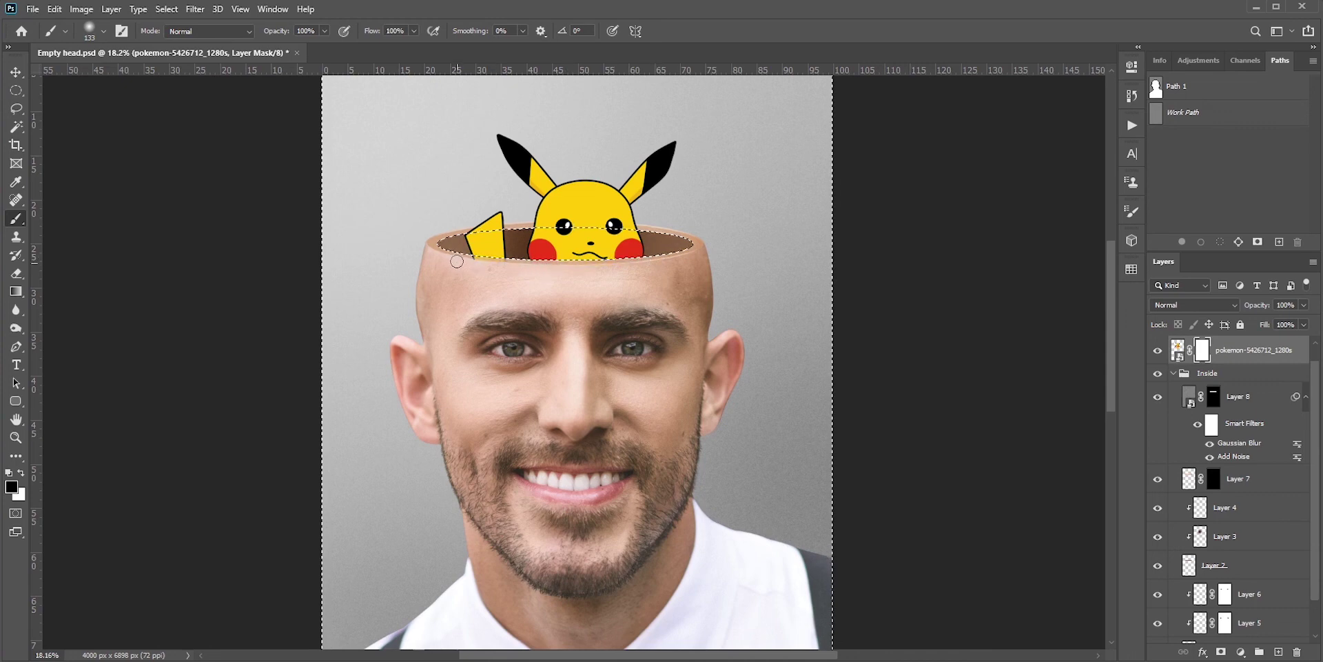
pyautogui.hotkey('ctrl', 'd')
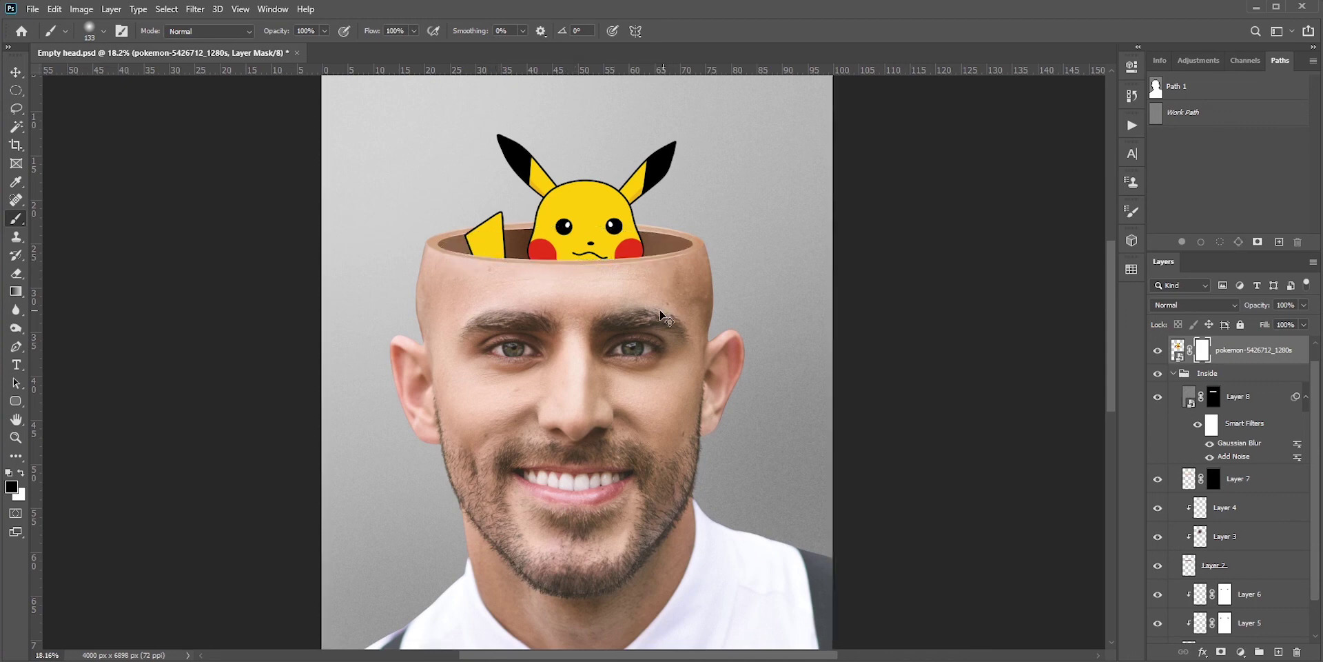
# - Raise the Pikachu image out of the opening with its layer mask unlinked, and collapse the Inside group
pyautogui.scroll(-2, 282, 265)
pyautogui.moveTo(329, 305); pyautogui.dragTo(420, 293)
pyautogui.press('v')
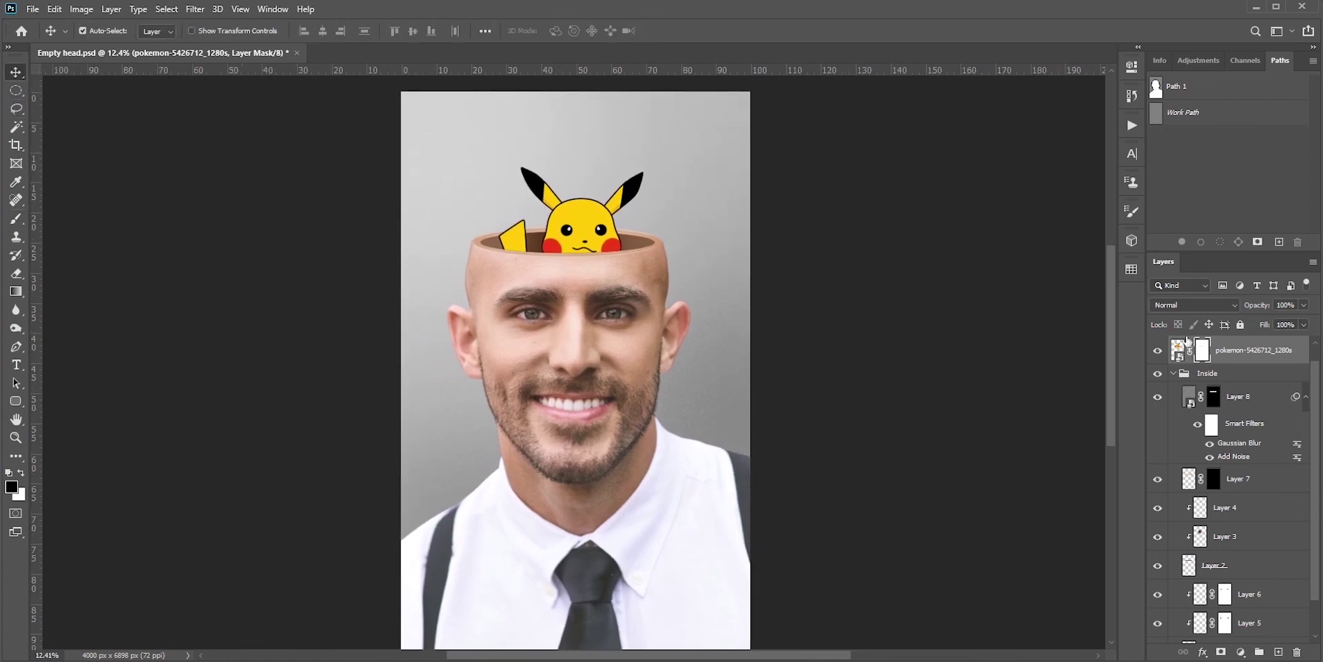
pyautogui.click(1179, 353)
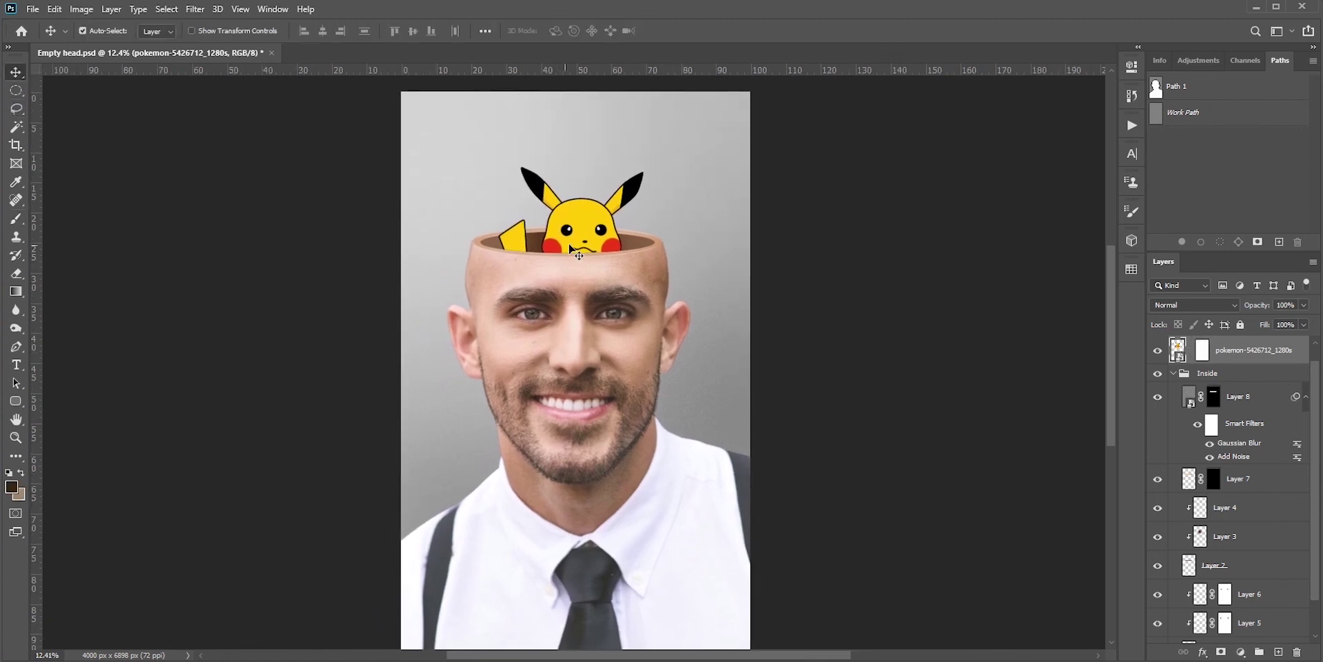
pyautogui.moveTo(570, 246); pyautogui.dragTo(566, 183)
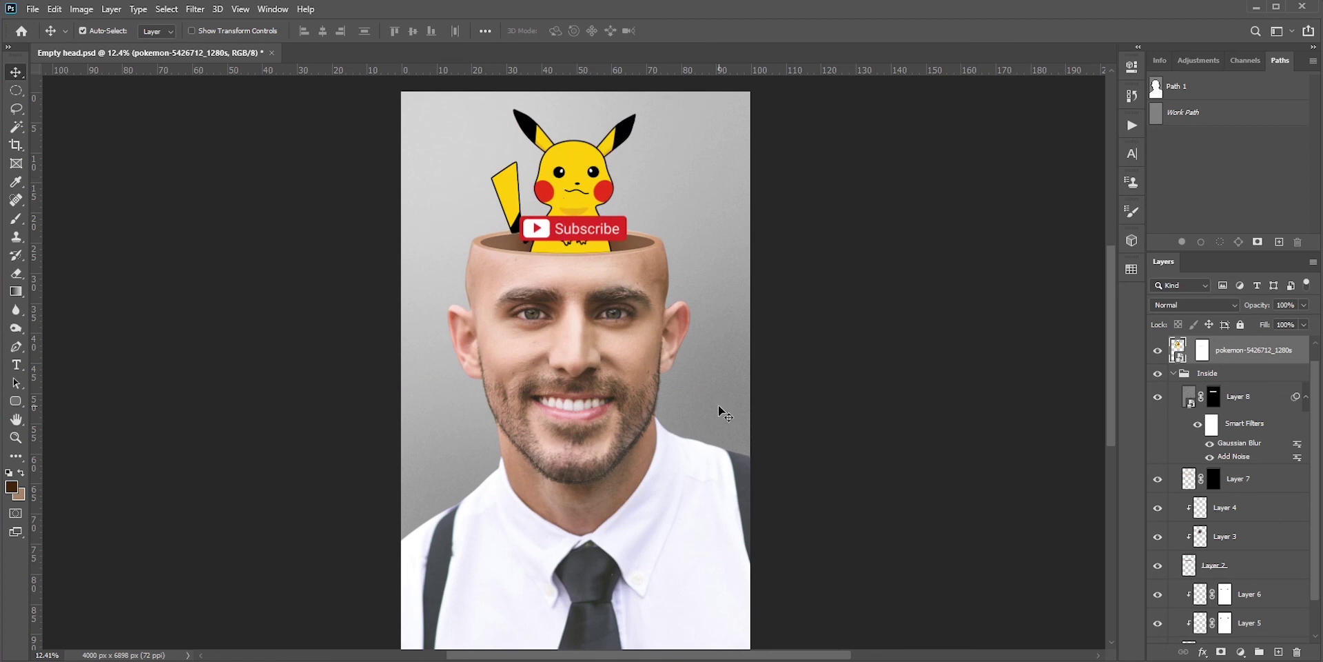
pyautogui.click(1173, 373)
pyautogui.click(1203, 537)
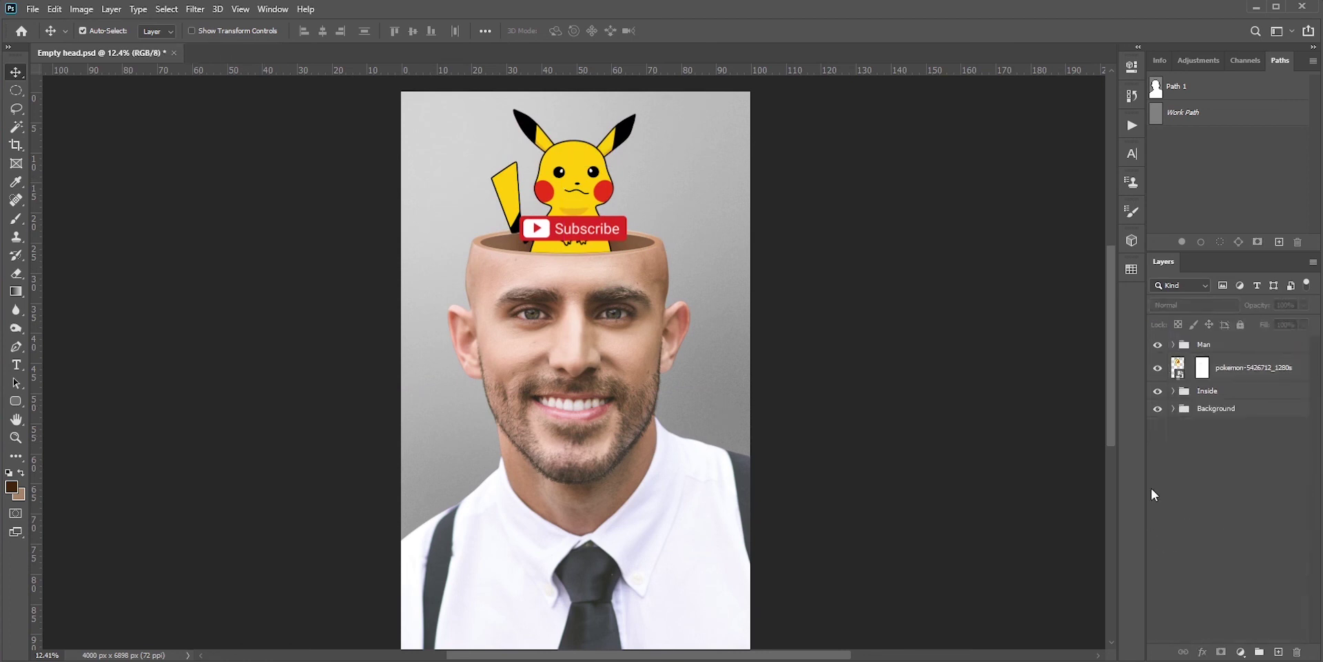